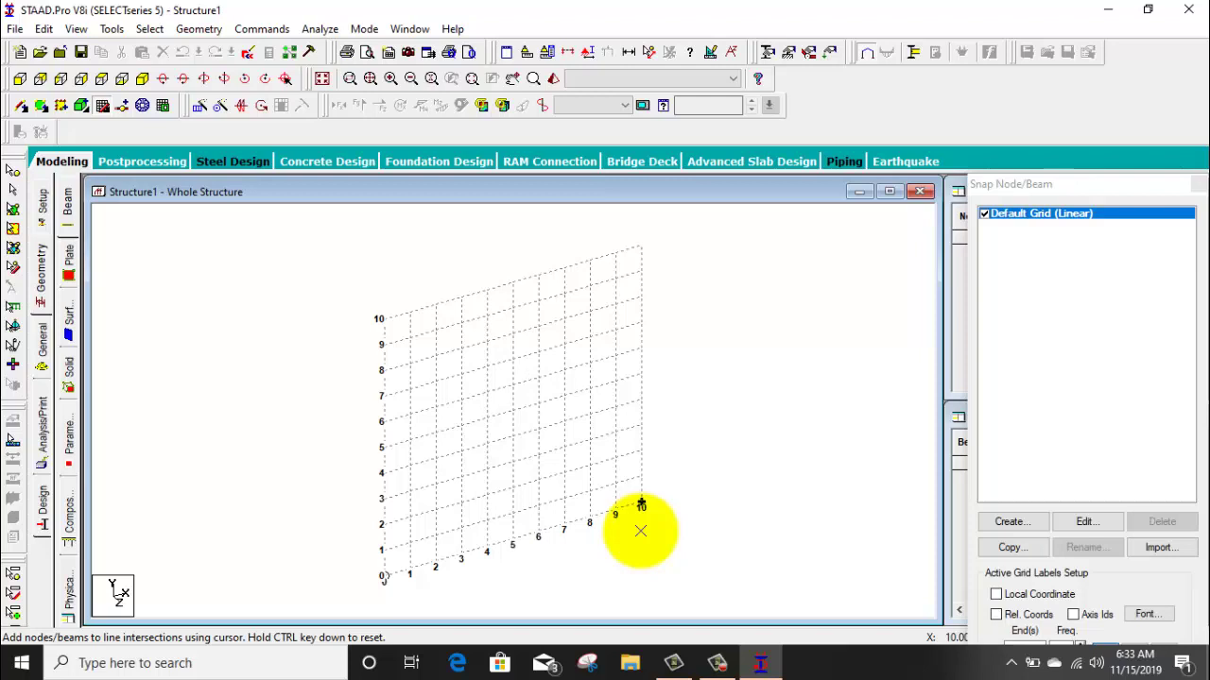
Step: Generate a Bay Frame from the Structure Wizard's Frame Models, keeping 12 m height, 9 m width and 3, 4 and 3 bays along length, height and width
click(198, 31)
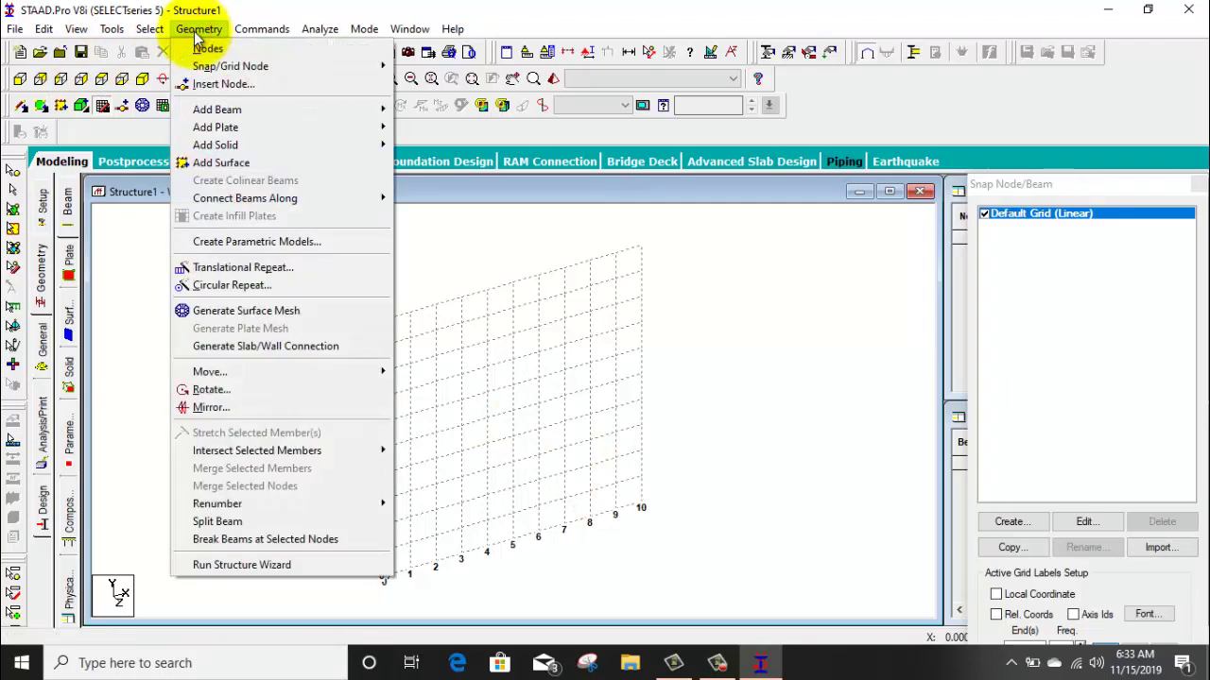
click(295, 567)
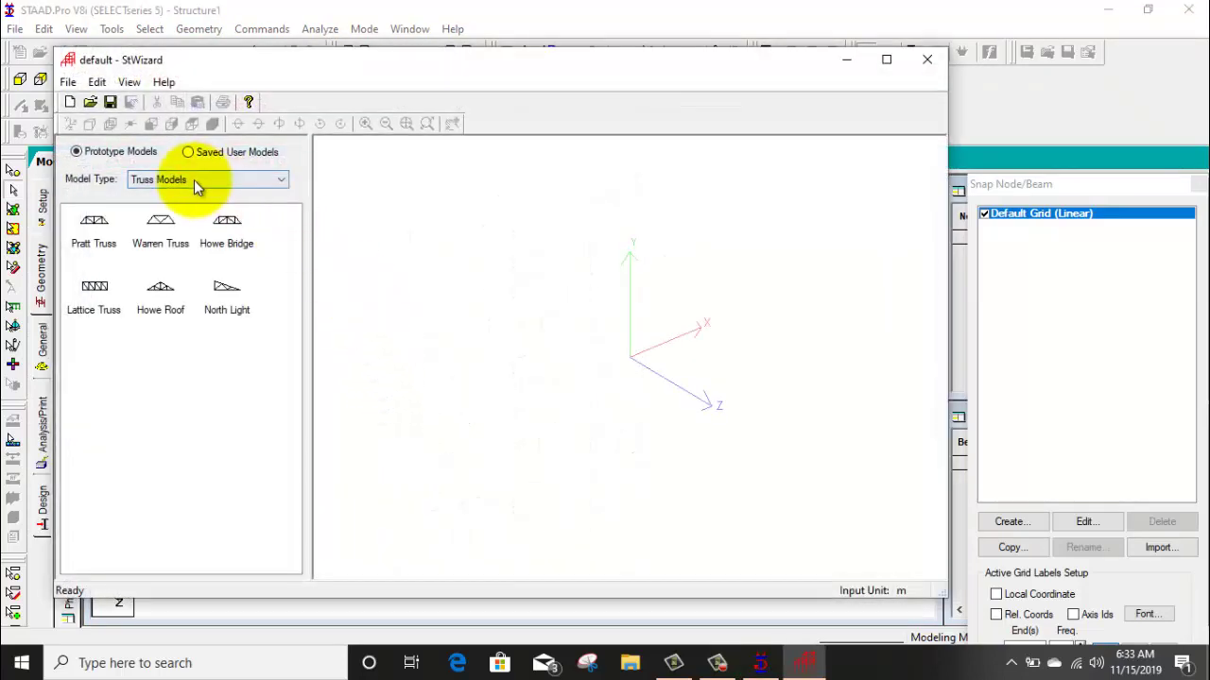
click(193, 180)
click(180, 207)
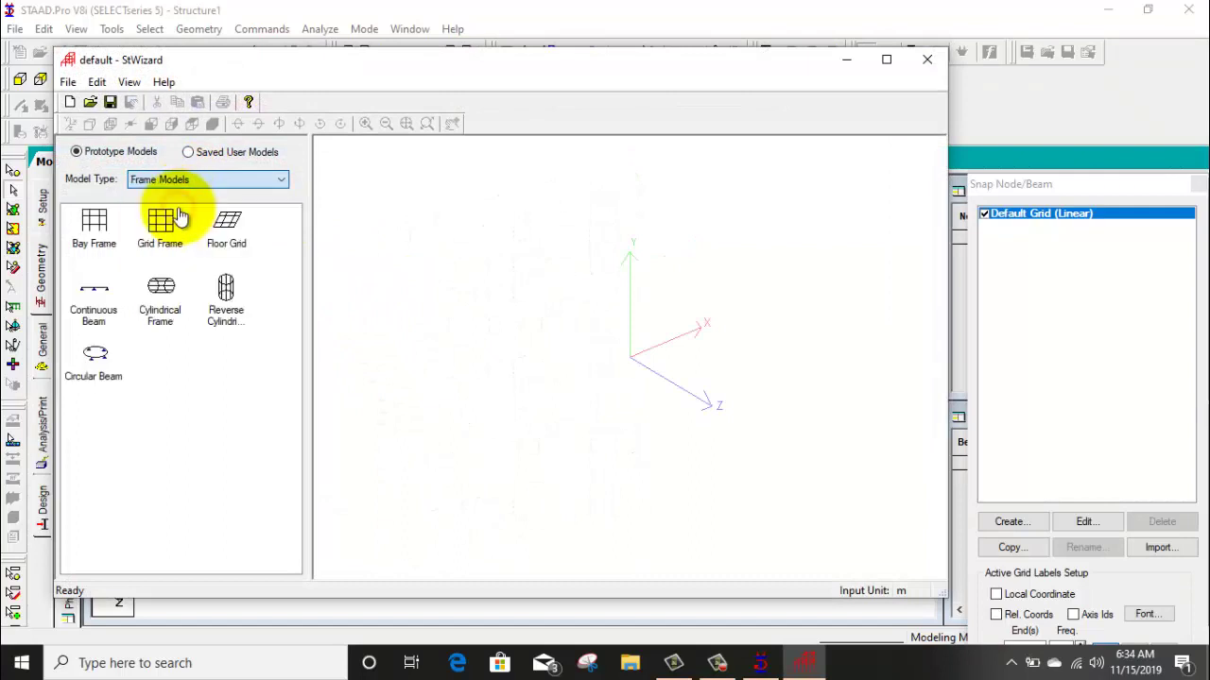
click(98, 234)
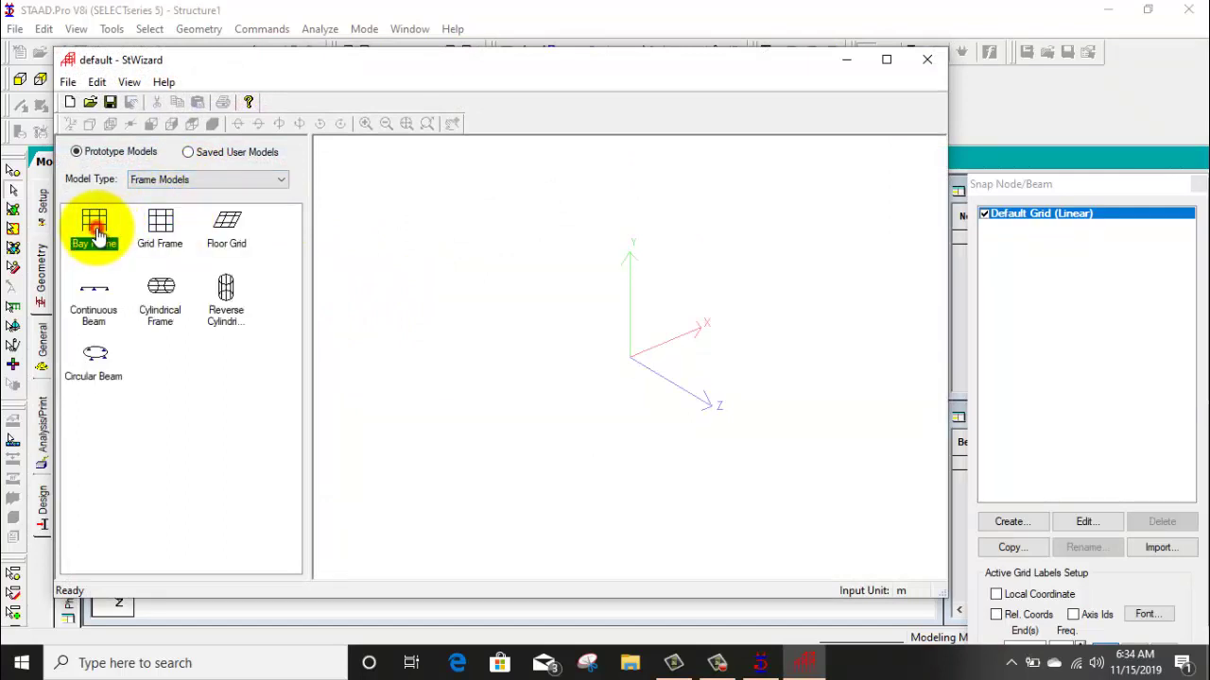
double_click(99, 234)
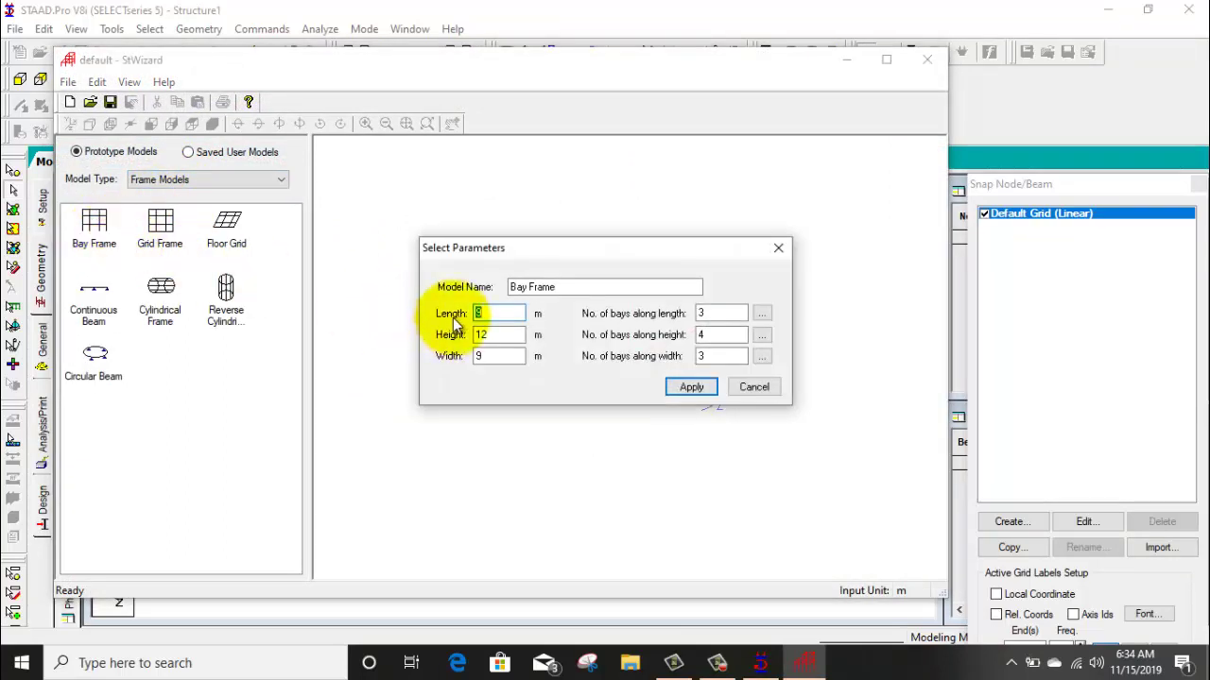
click(696, 388)
Step: Transfer the bay frame prototype into the structure at X, Y and Z offsets of 0, and turn off the snap grid
drag(694, 387, 434, 276)
click(198, 102)
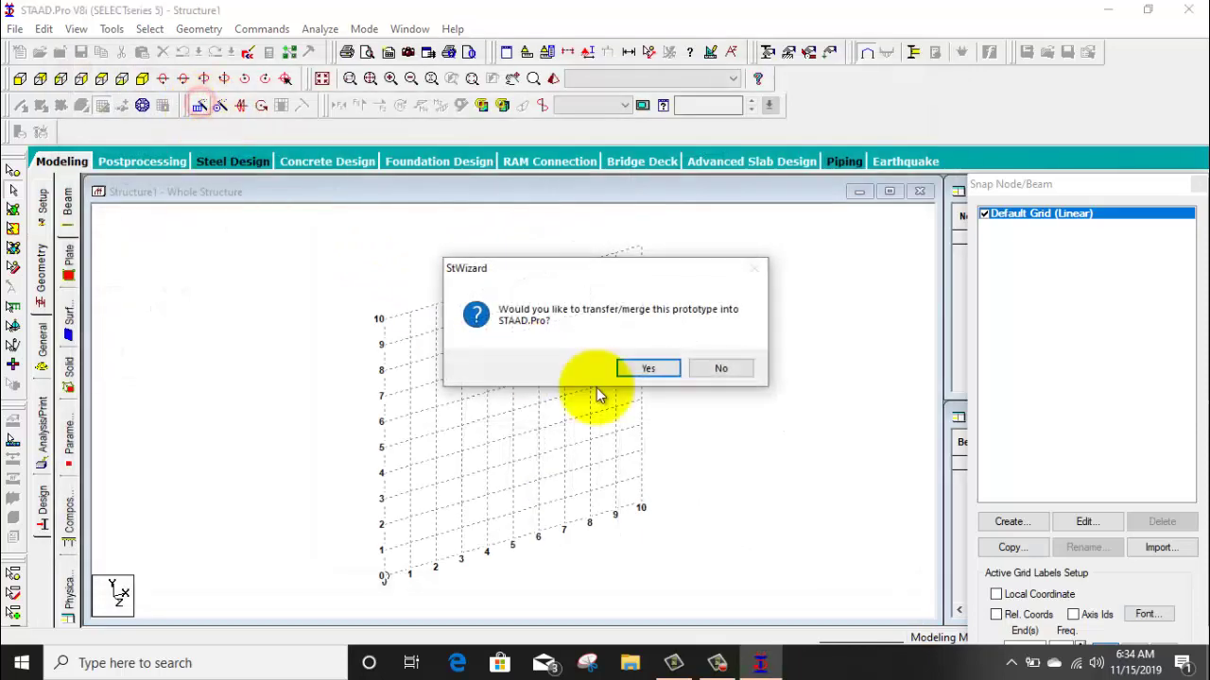
click(655, 370)
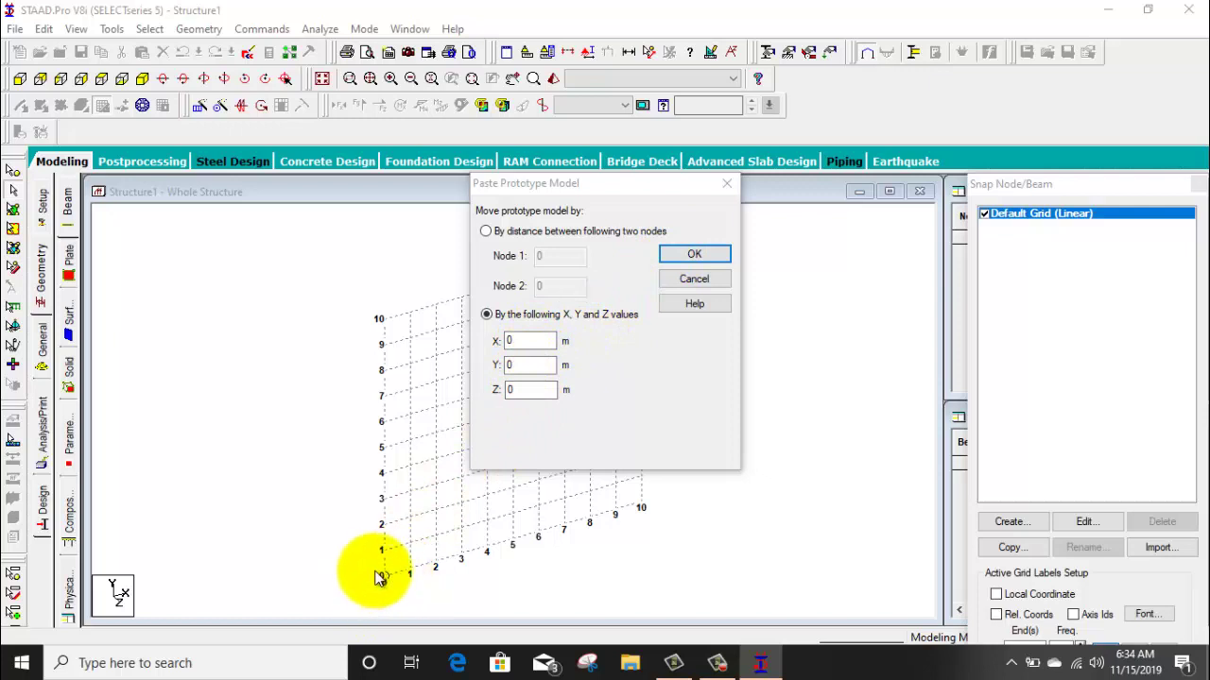
click(693, 255)
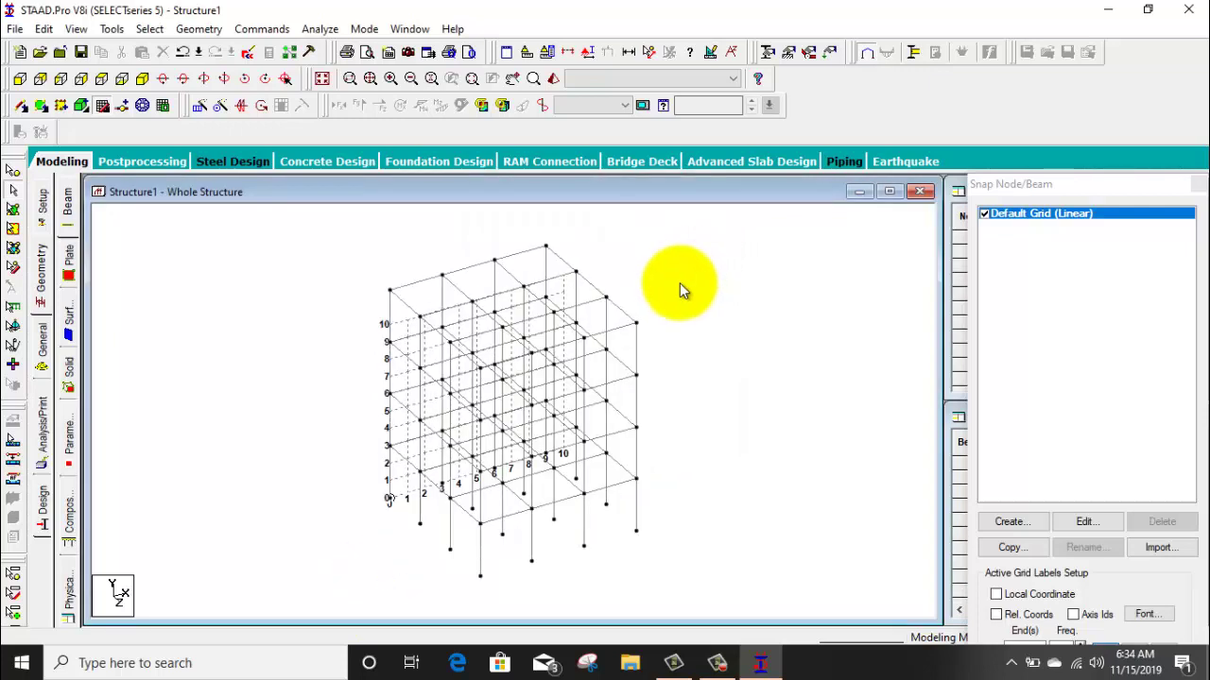
click(101, 105)
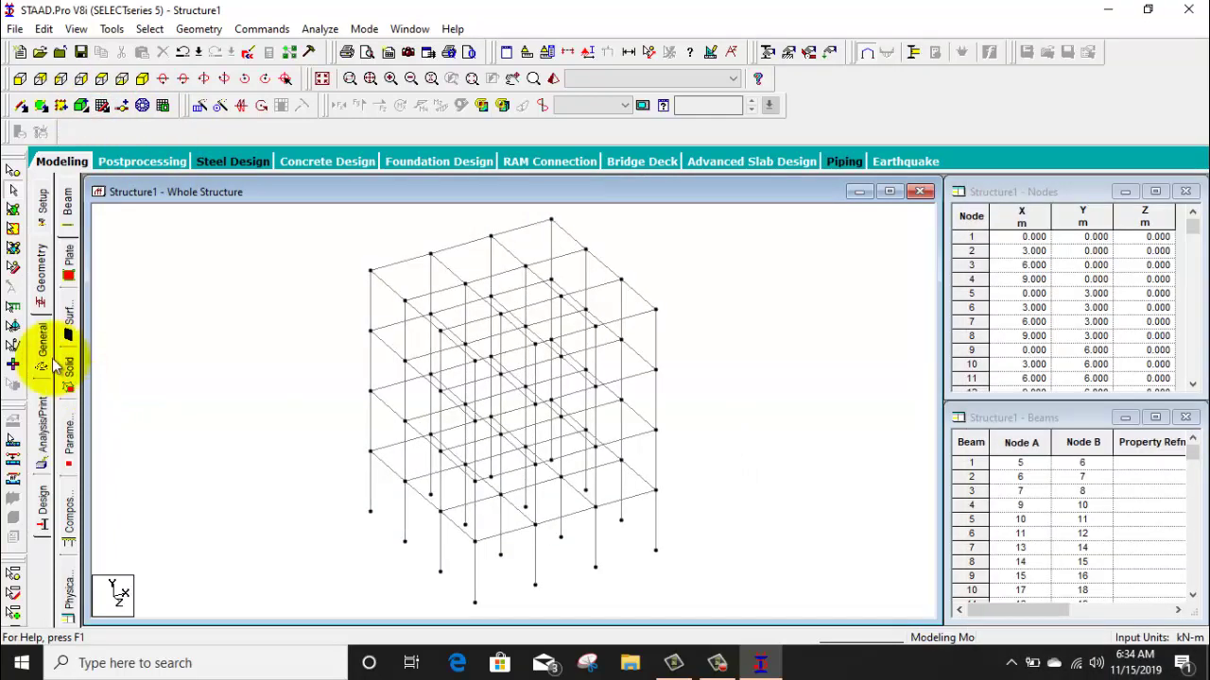
Step: Define a rectangular concrete section with YD 0.30 m and ZD 0.23 m and add it to the member properties
click(41, 344)
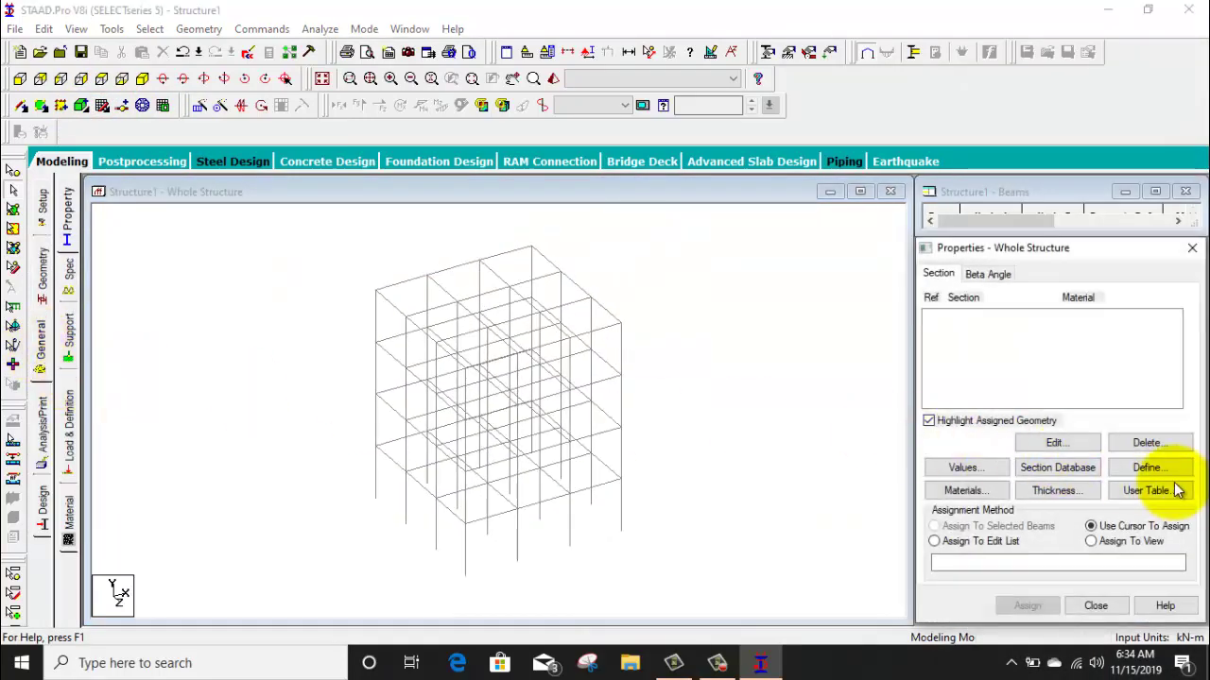
click(1154, 468)
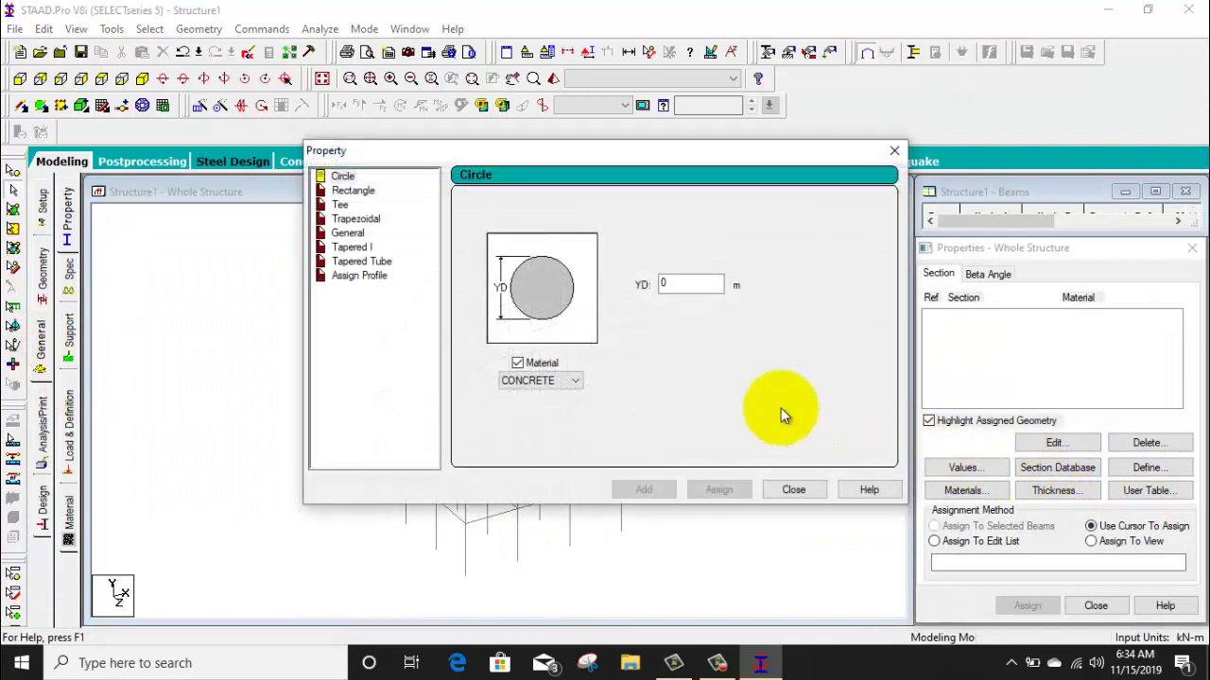
click(343, 192)
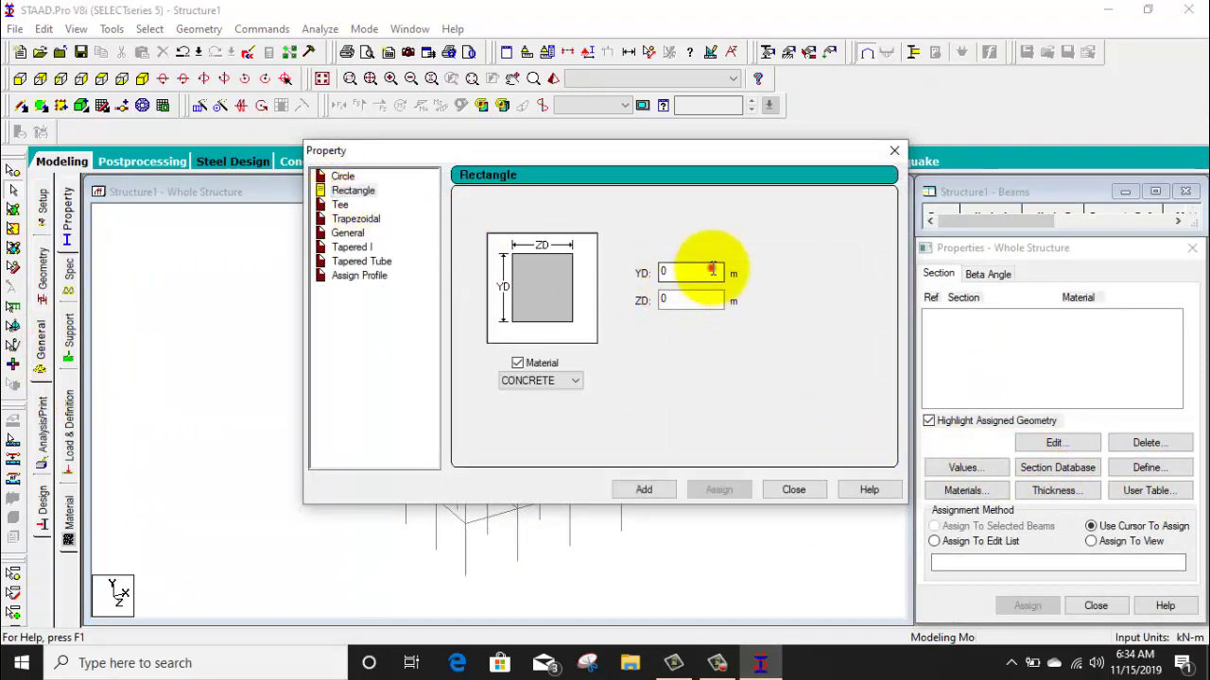
click(714, 270)
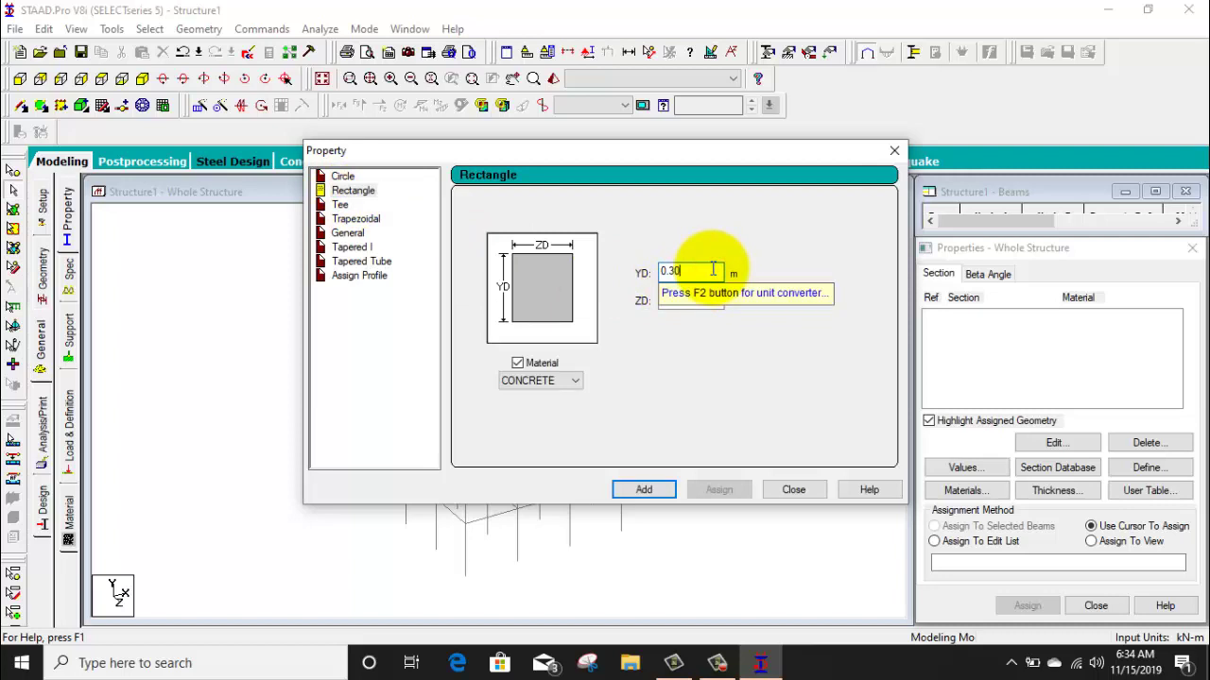
text(.30)
click(716, 301)
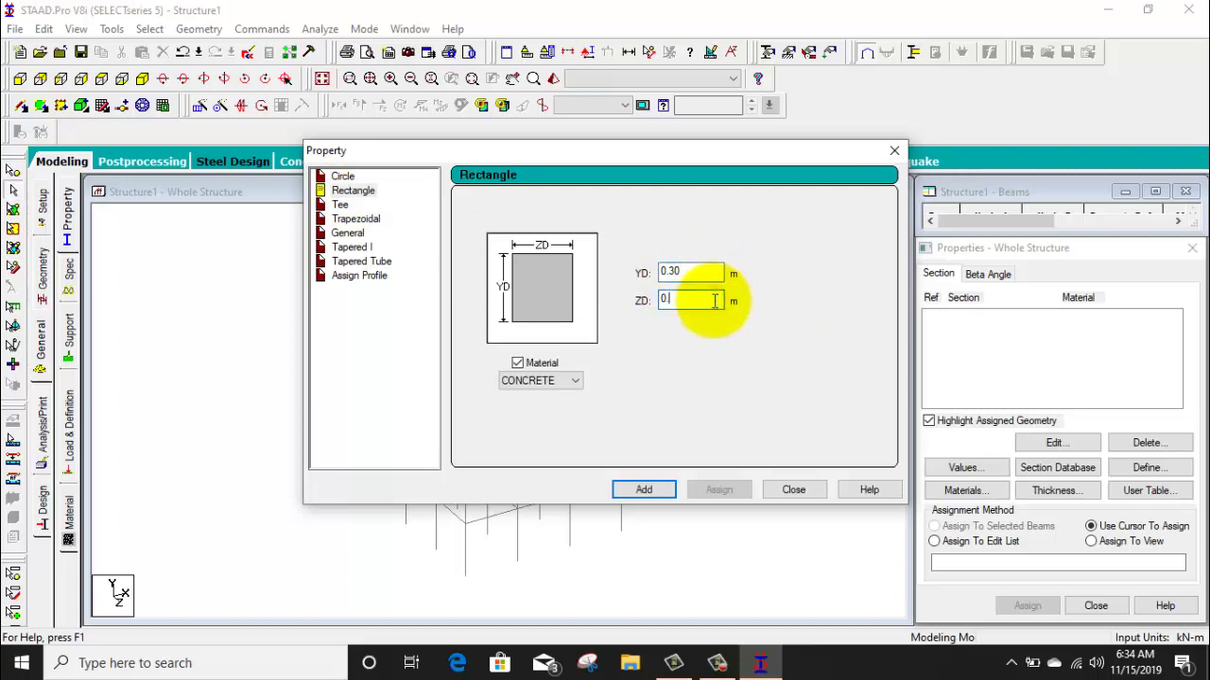
text(.23)
click(641, 488)
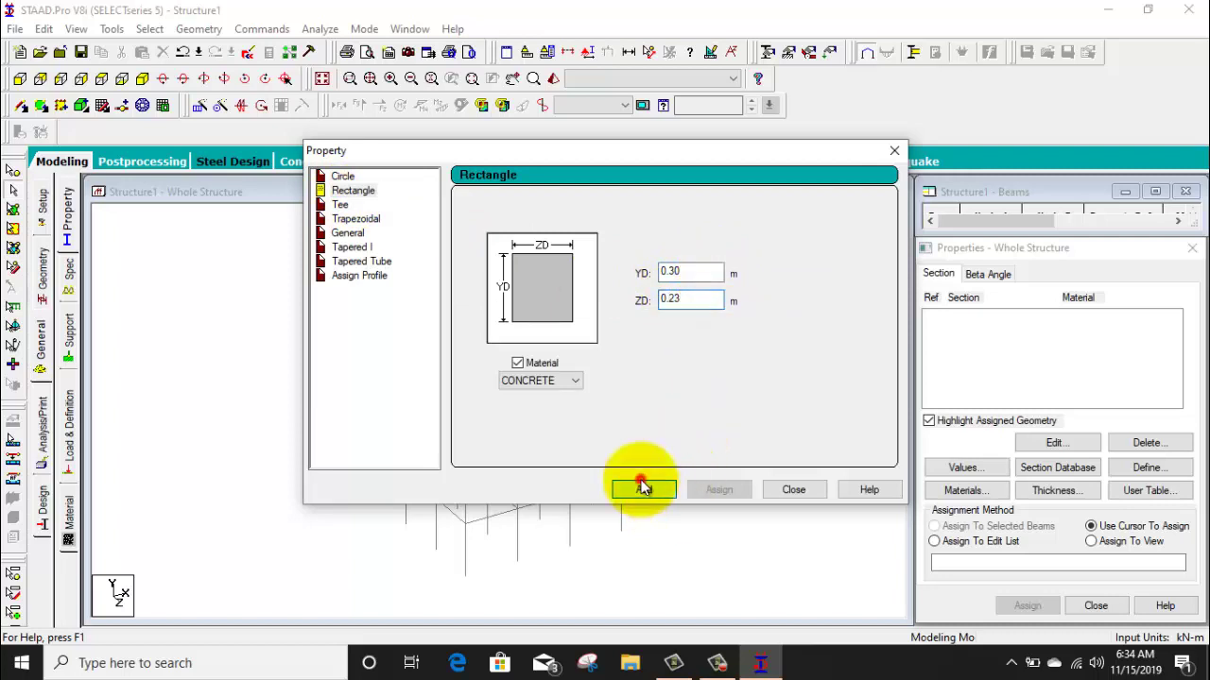
Step: Add a second rectangular concrete section with YD 0.45 m and ZD 0.30 m, and finish defining sections
click(688, 275)
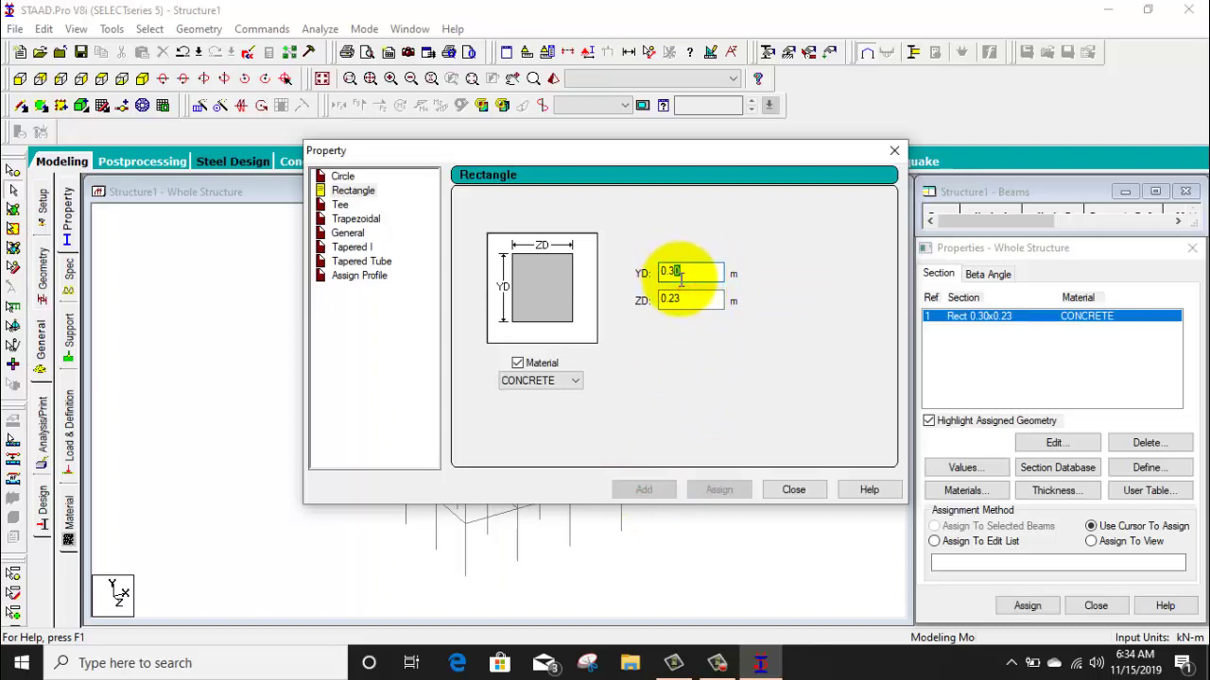
key(BackSpace)
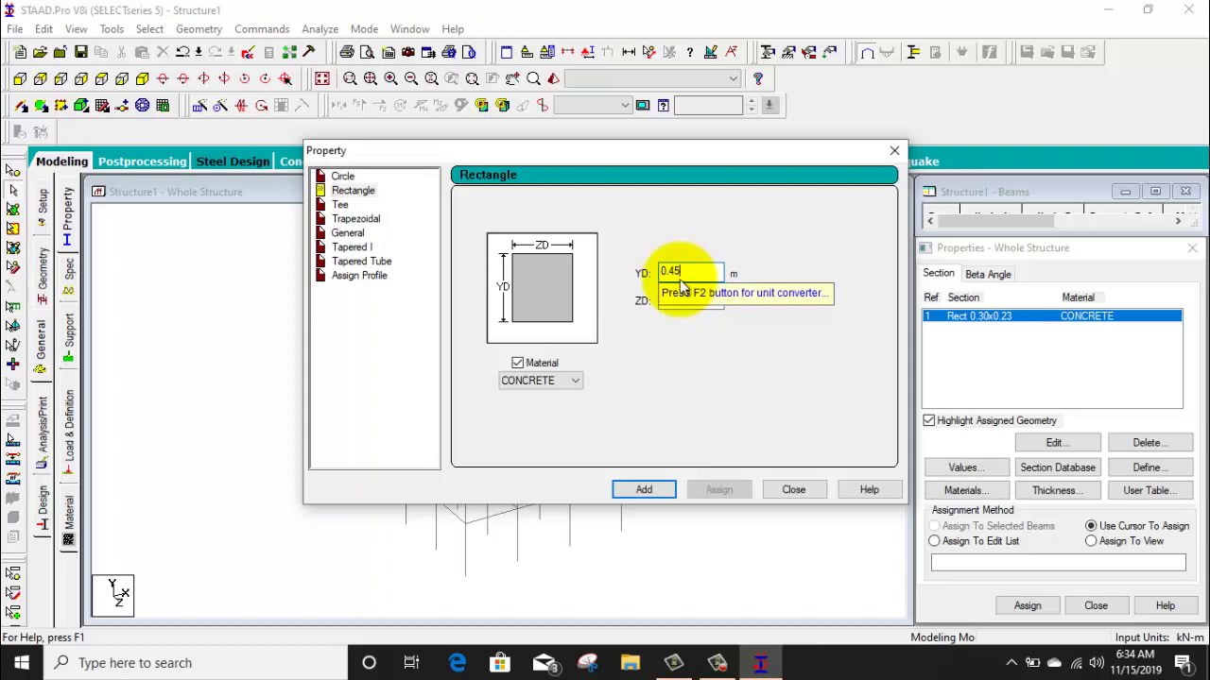
text(45)
click(687, 299)
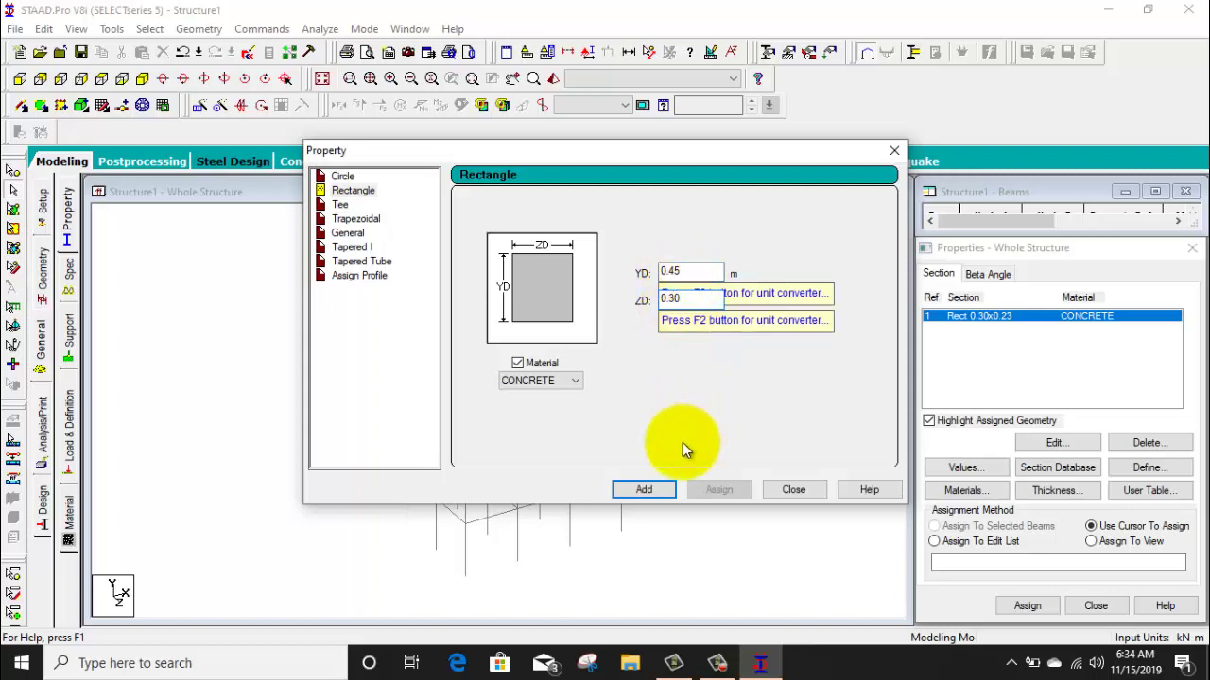
click(643, 489)
click(779, 488)
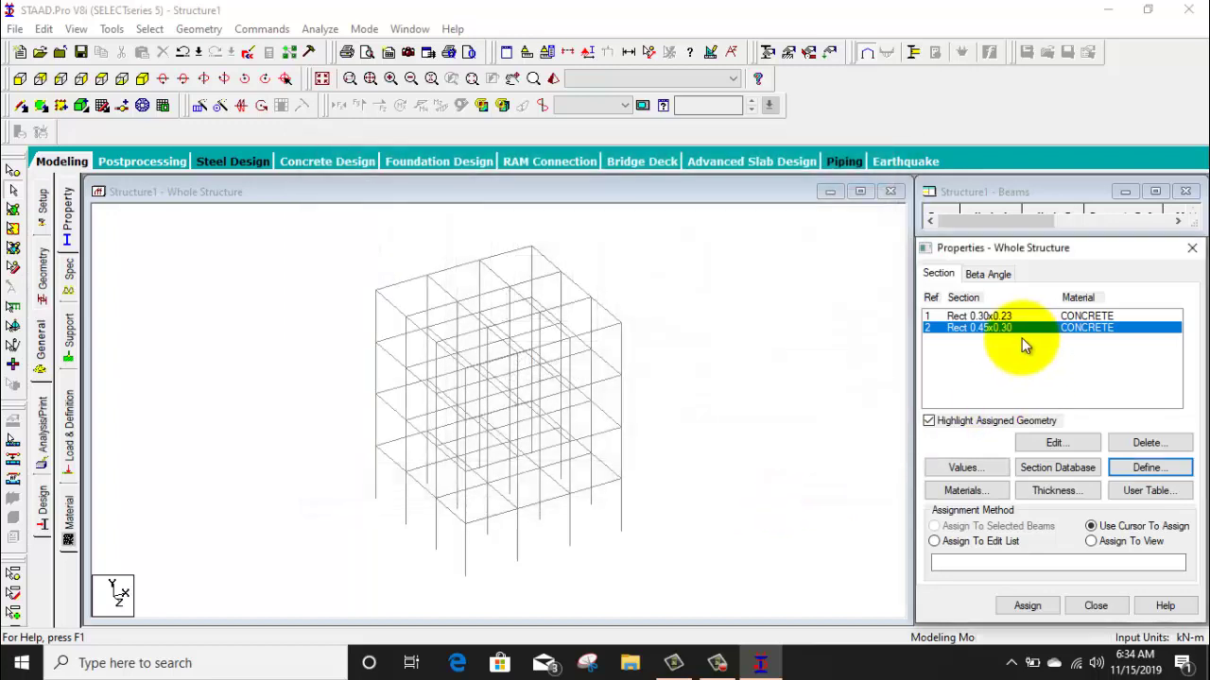
Step: Assign the Rect 0.45x0.30 section to all columns, selected as the beams parallel to Y
click(147, 29)
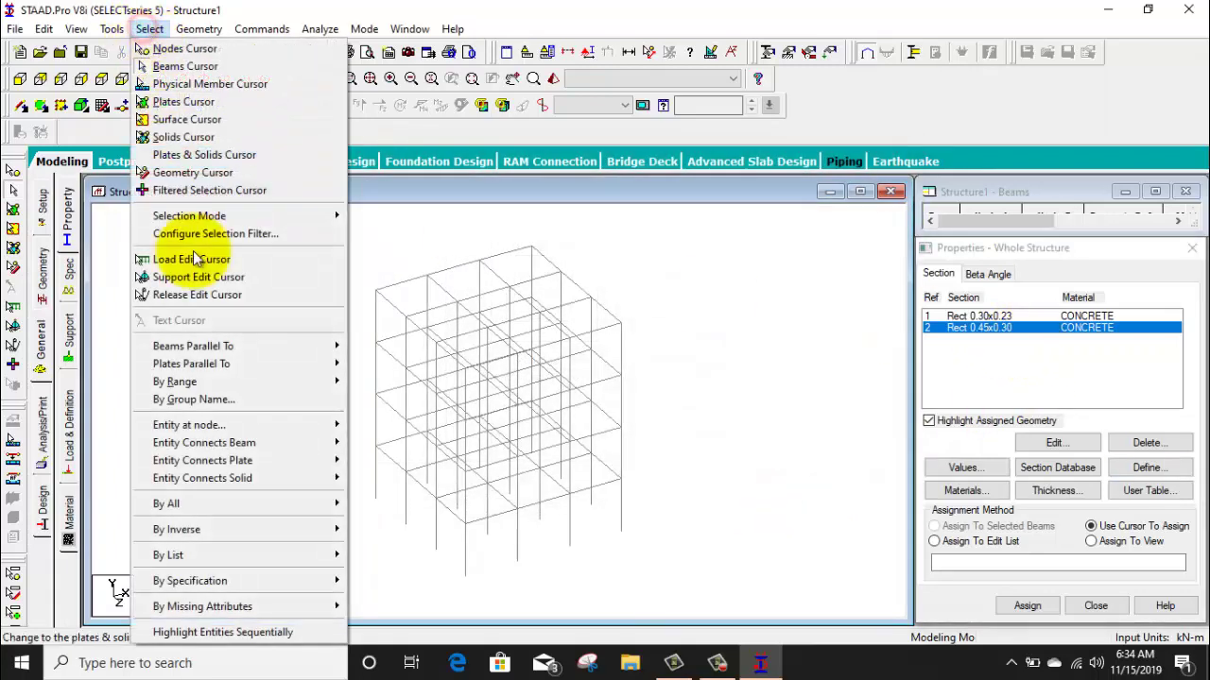
mouse_move(229, 346)
click(387, 365)
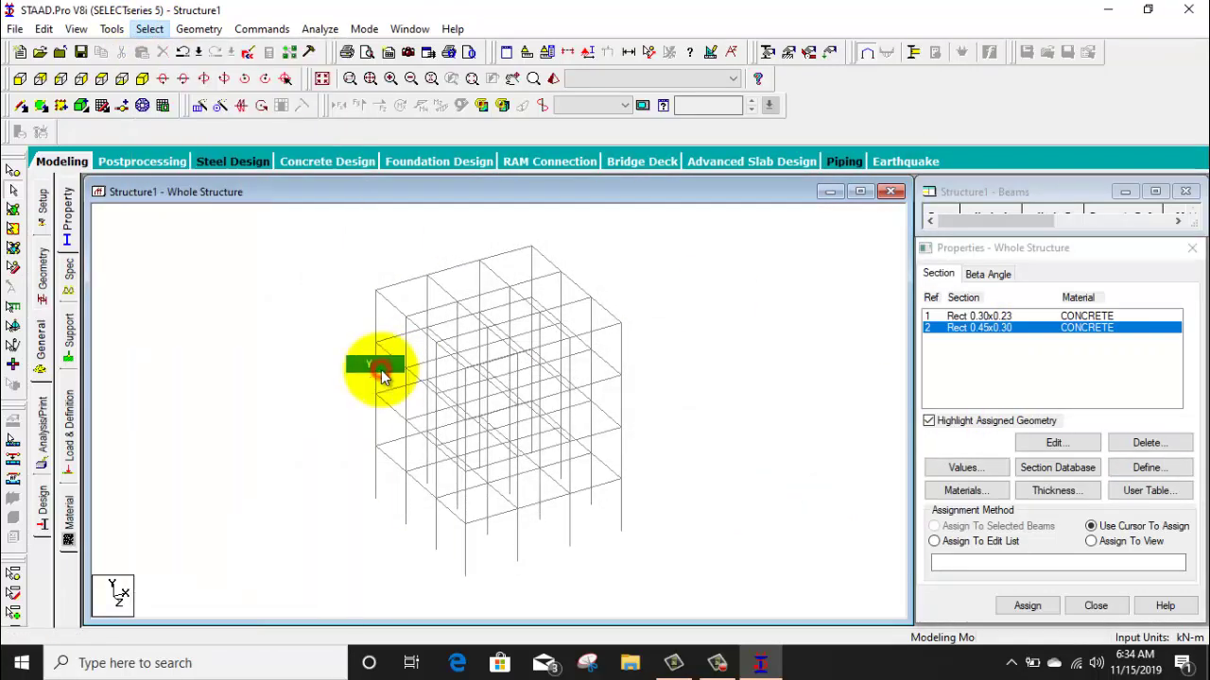
click(1027, 605)
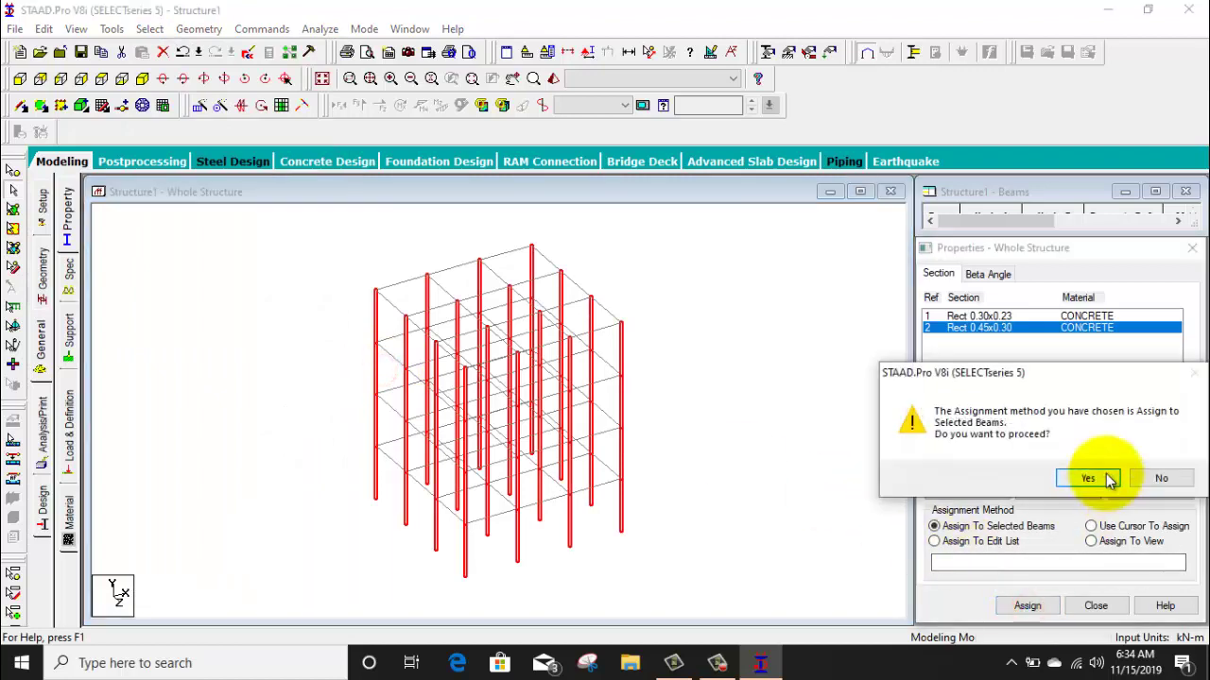
click(1086, 475)
Step: Assign the Rect 0.30x0.23 section to all horizontal beams parallel to X and Z, and clear the selection
click(983, 316)
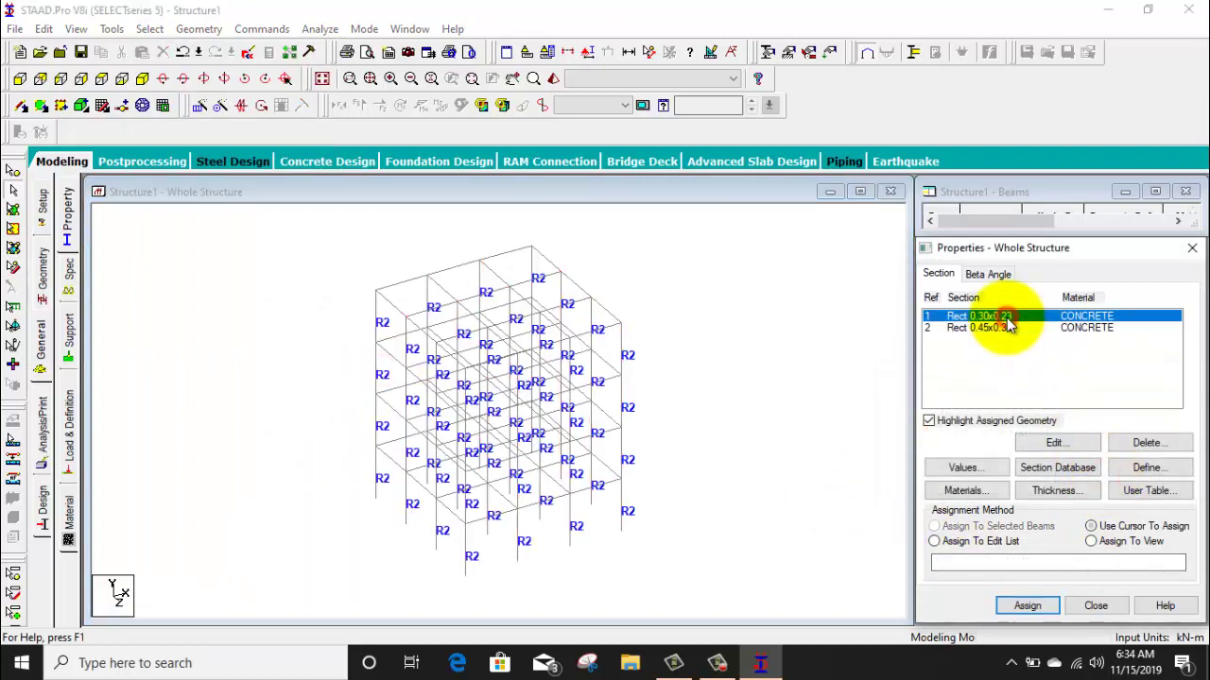
click(150, 29)
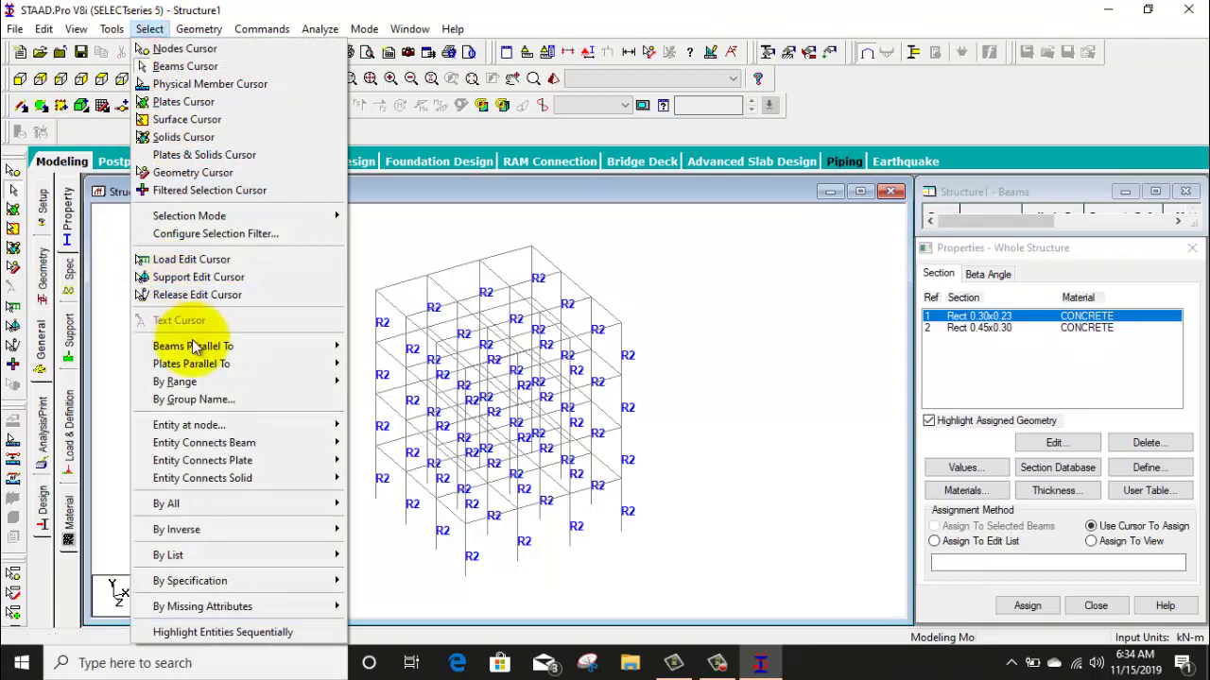
mouse_move(217, 346)
click(363, 346)
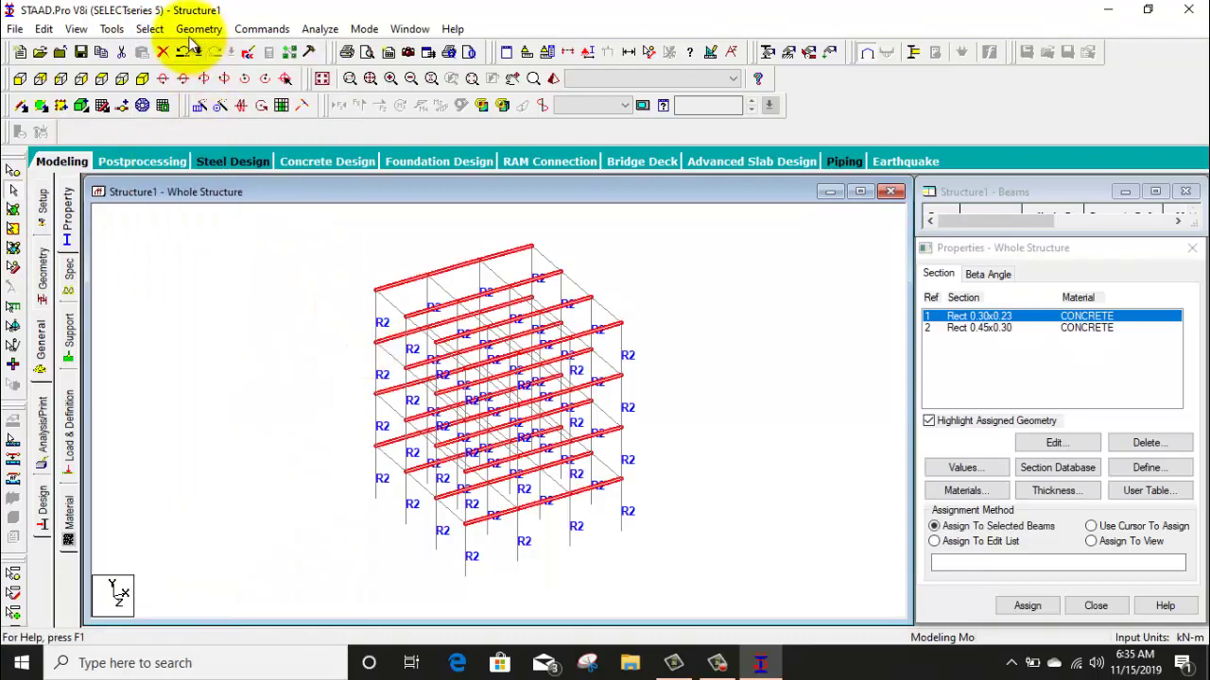
click(151, 30)
mouse_move(229, 346)
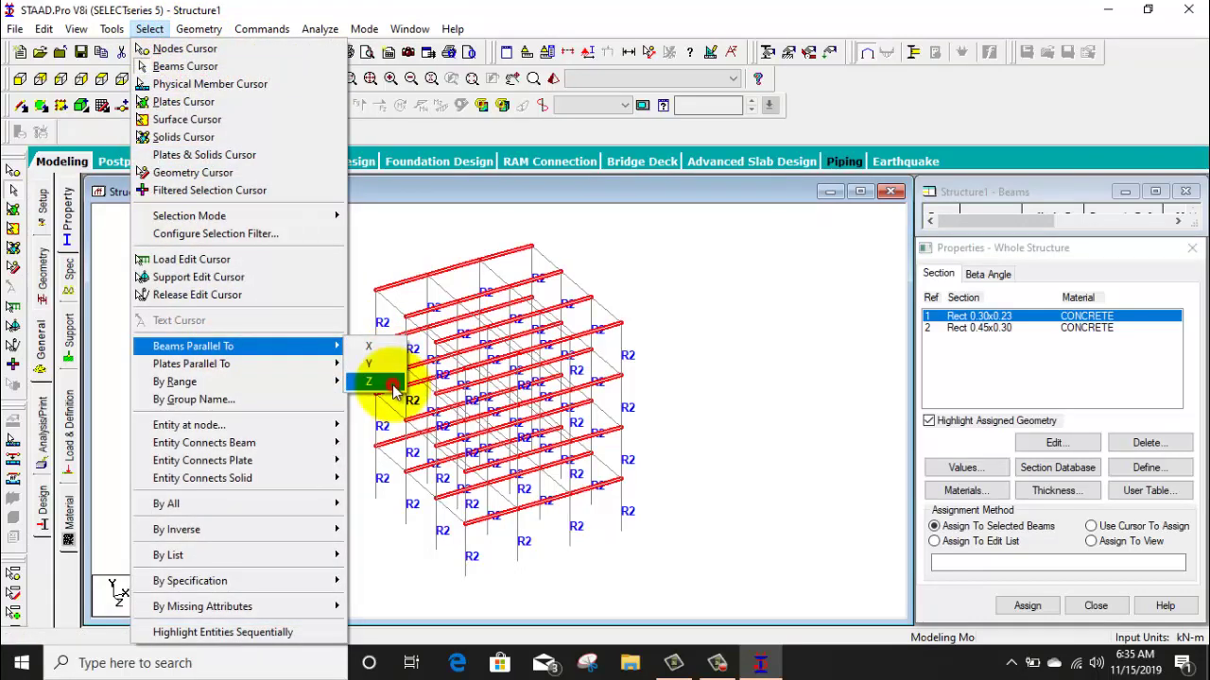
click(371, 381)
click(1030, 605)
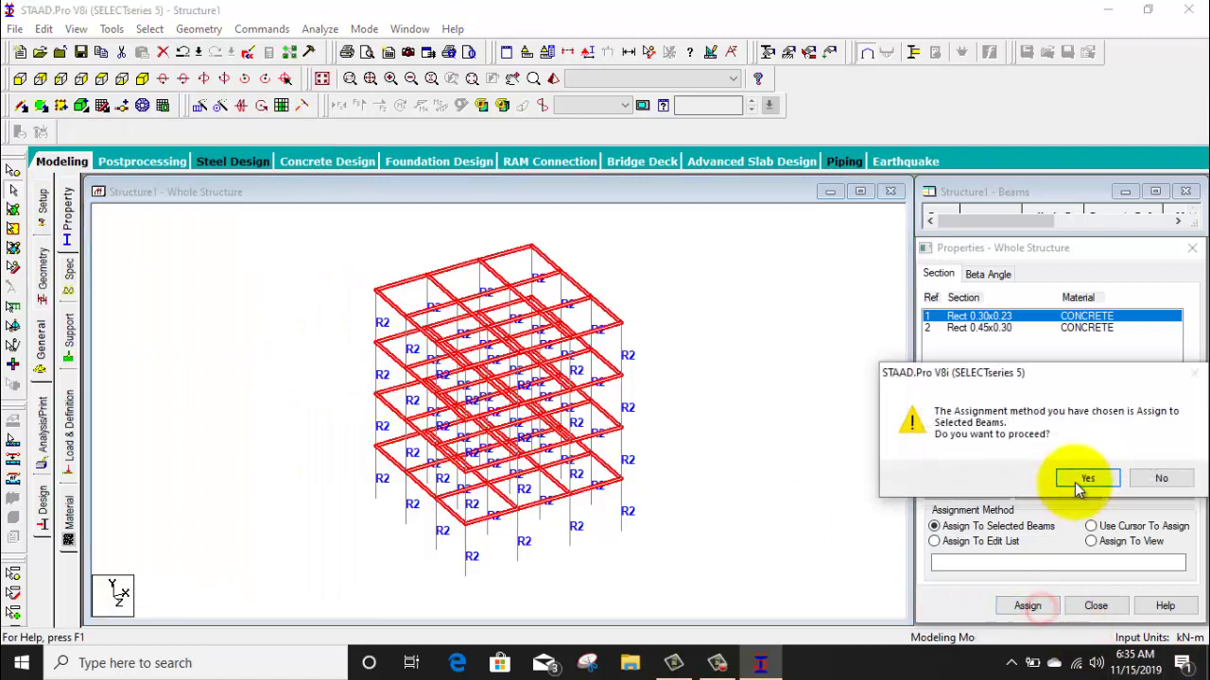
click(1078, 477)
click(726, 448)
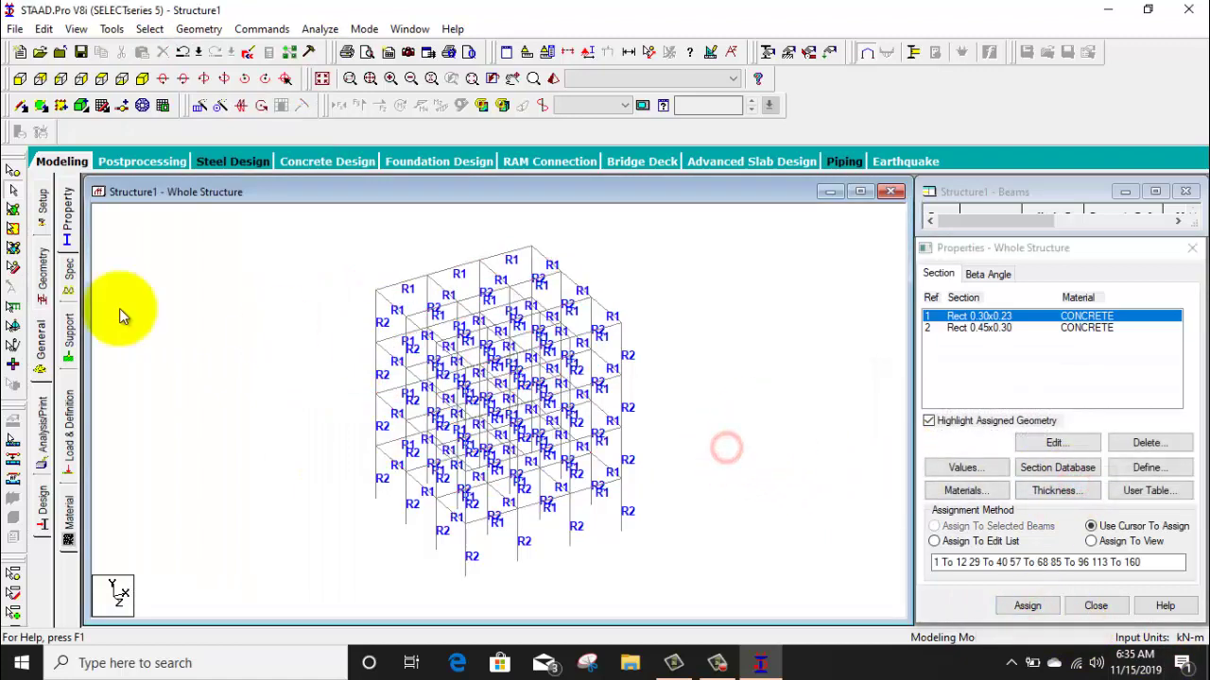
Step: Create a fixed support definition for the structure
click(69, 334)
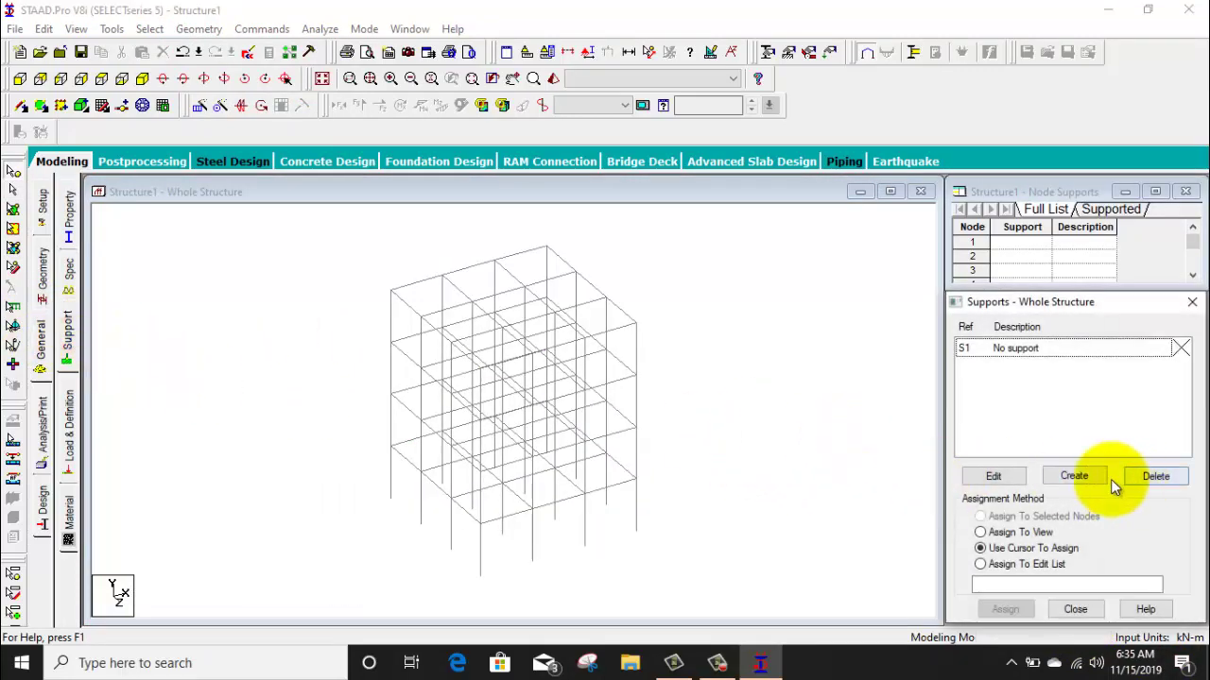
click(1074, 476)
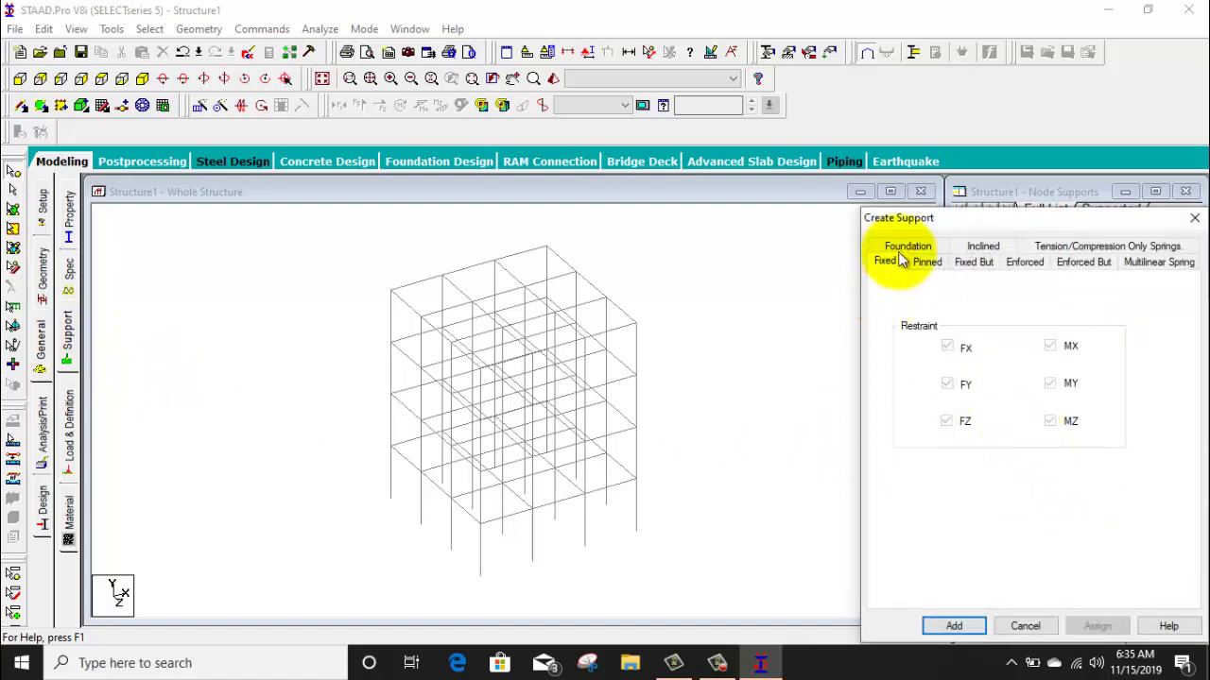
click(958, 626)
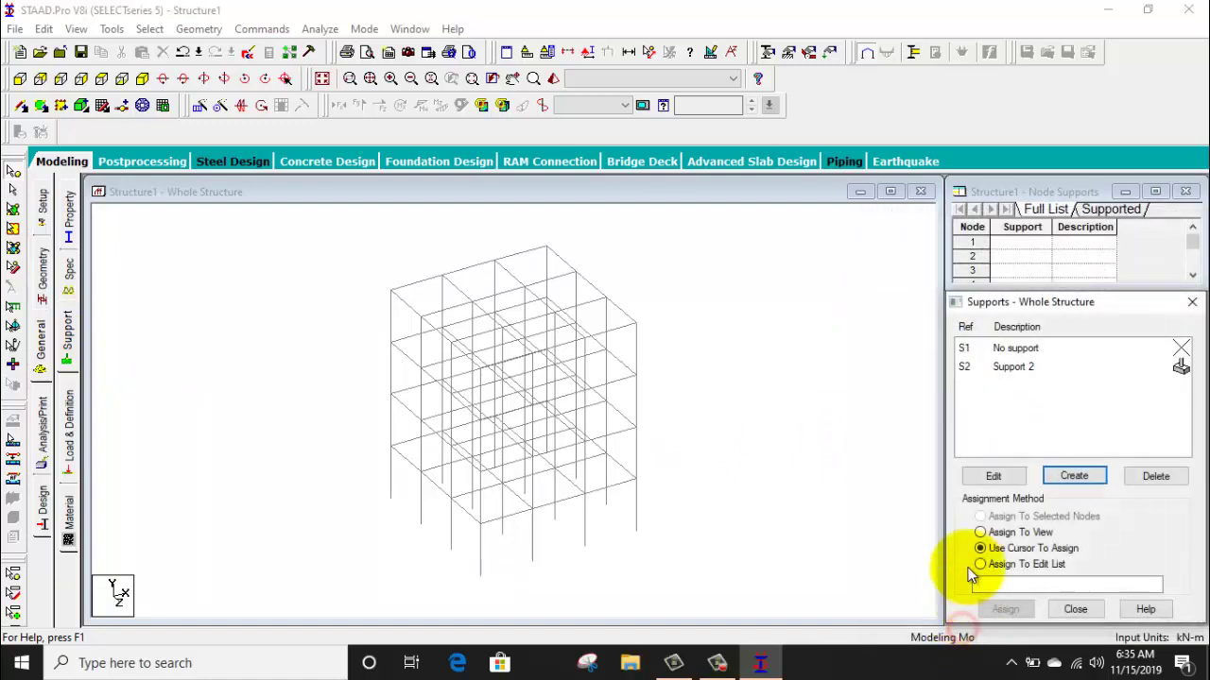
Step: Assign the fixed support, Support 2, to all base nodes of the frame, selected together in the front view
click(1014, 366)
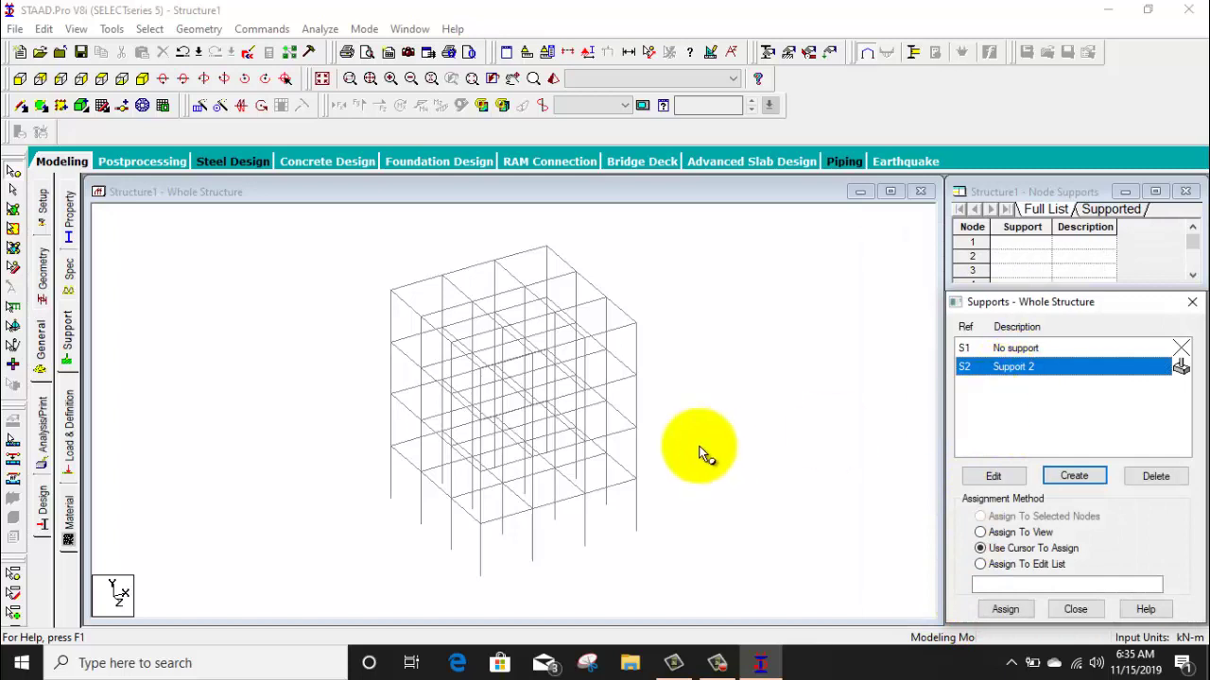
click(26, 83)
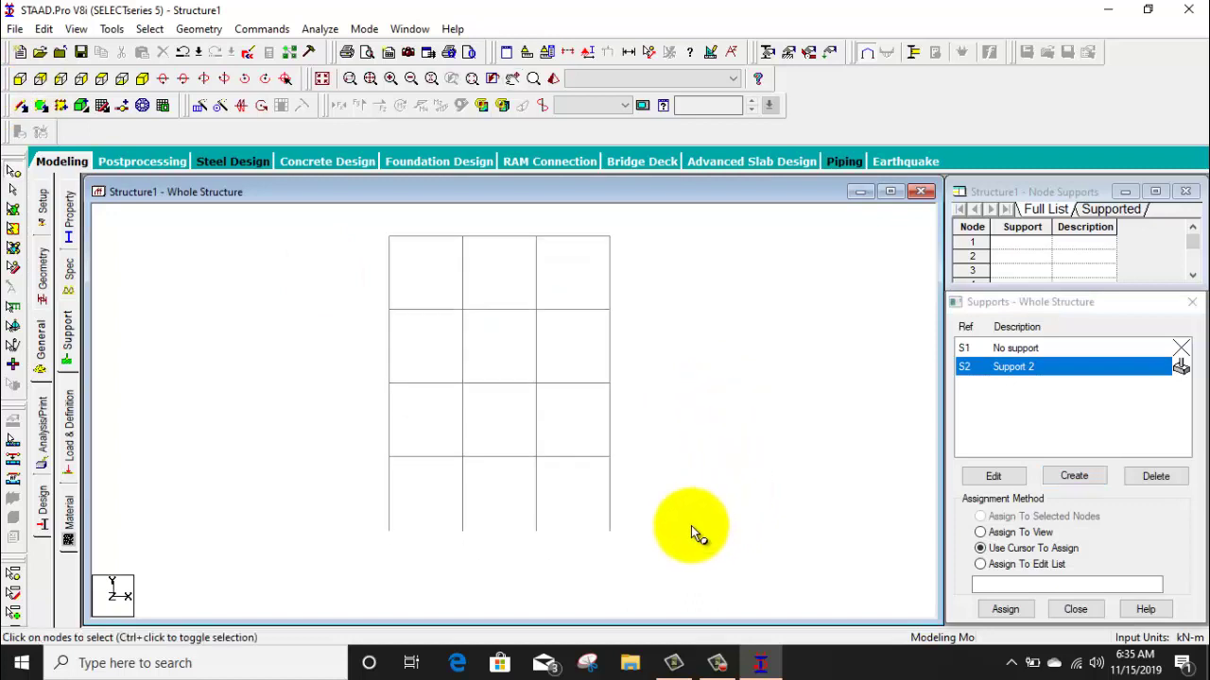
drag(648, 515, 324, 563)
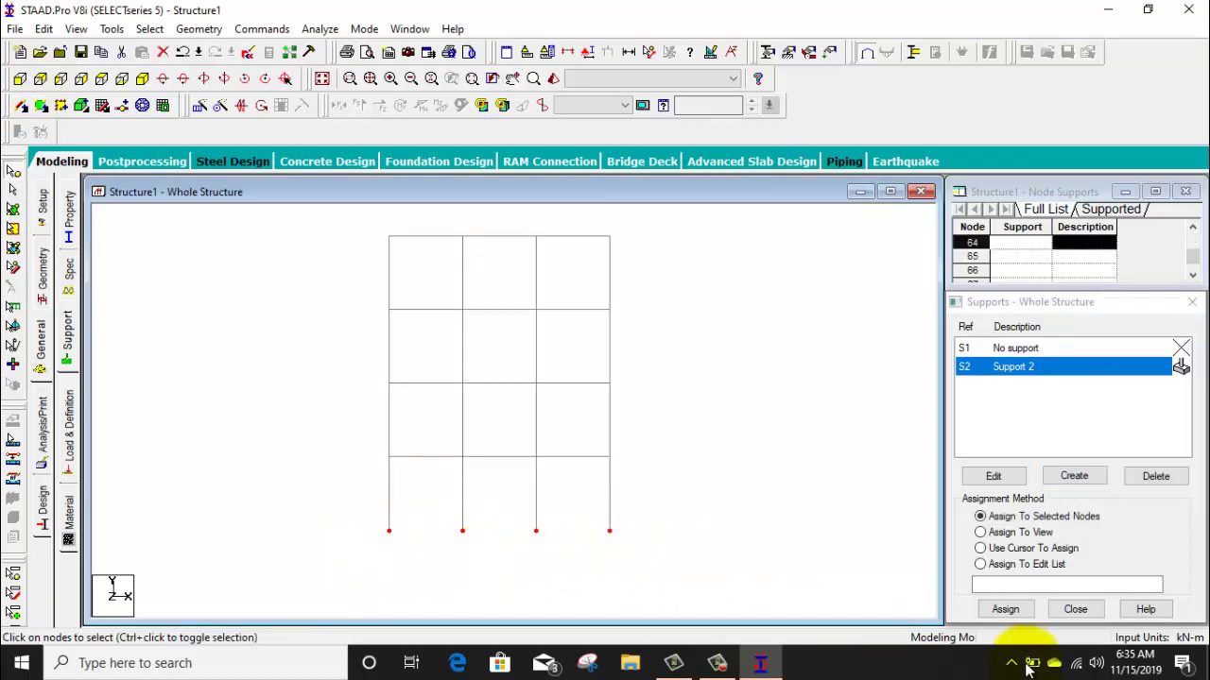
click(1005, 610)
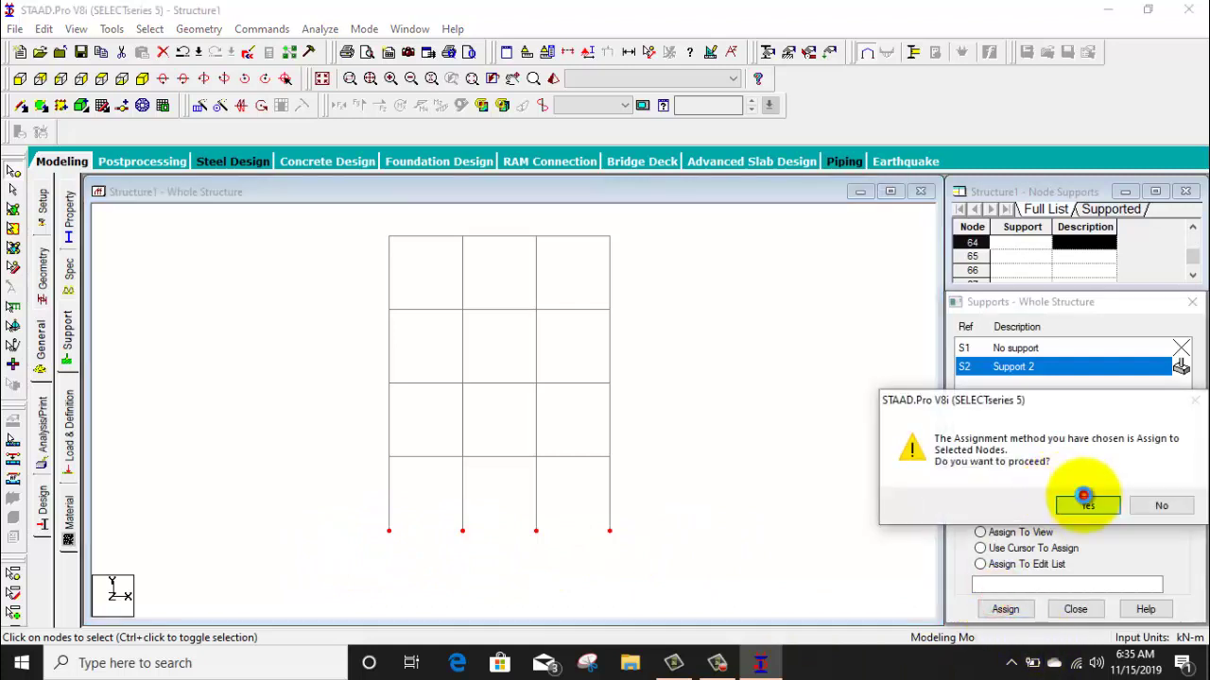
click(1085, 502)
click(766, 441)
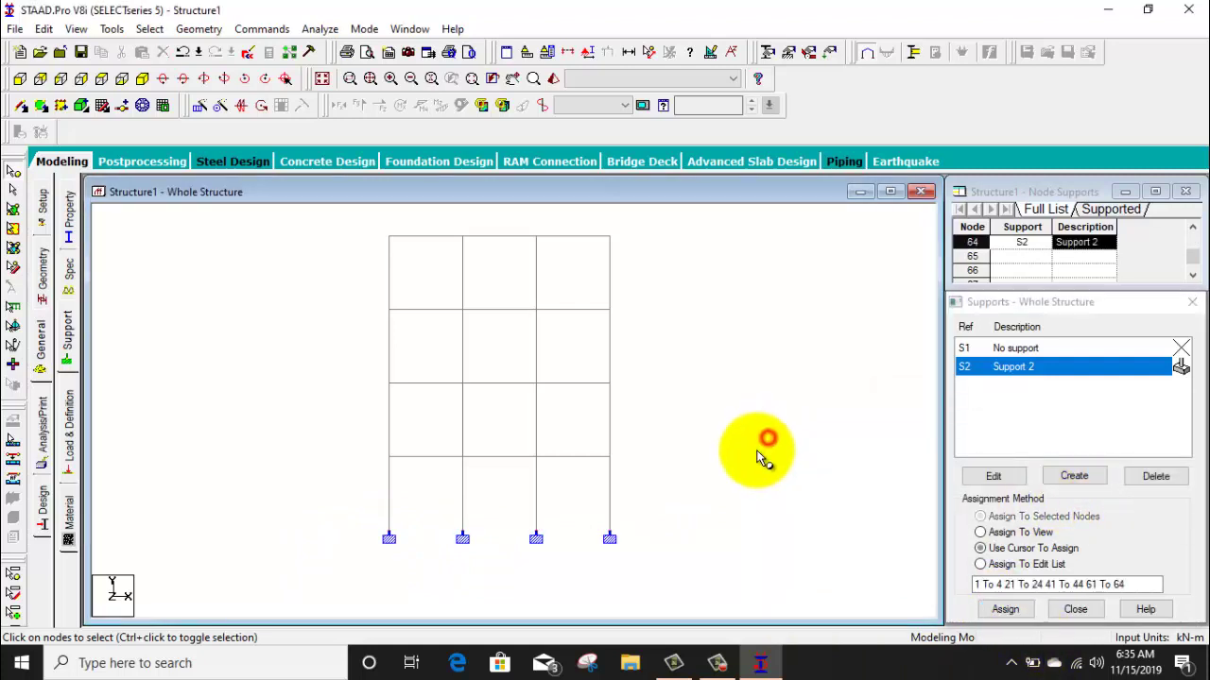
click(142, 78)
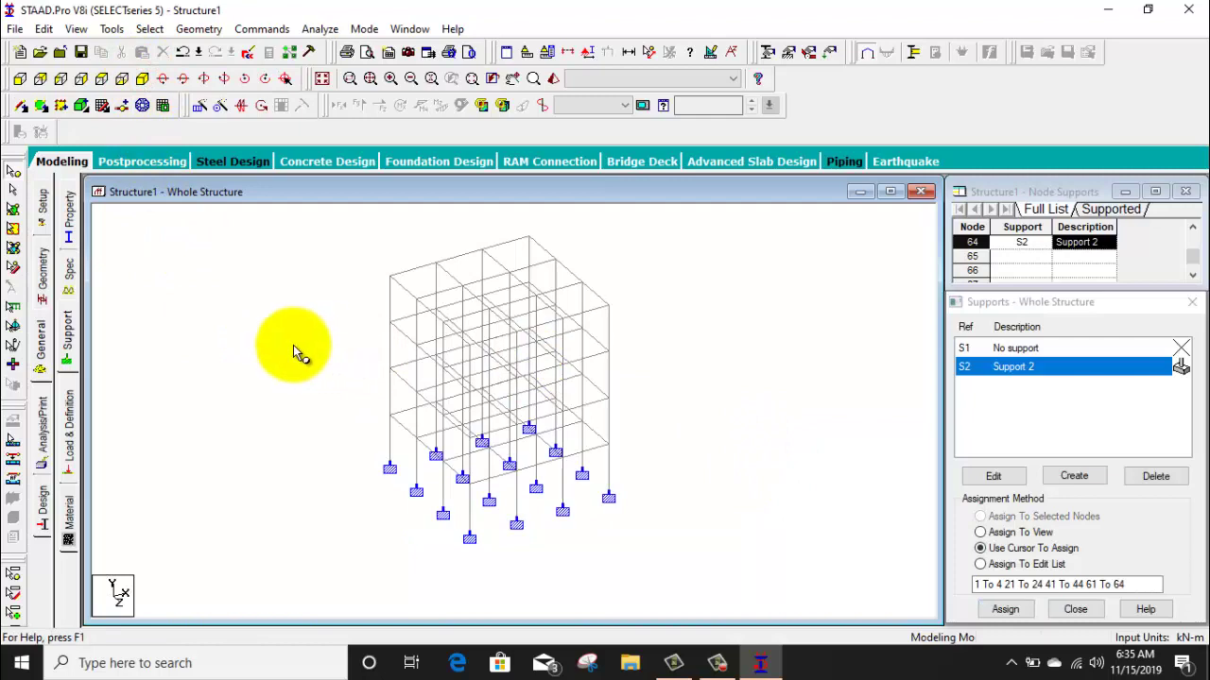
middle_drag(293, 345, 225, 368)
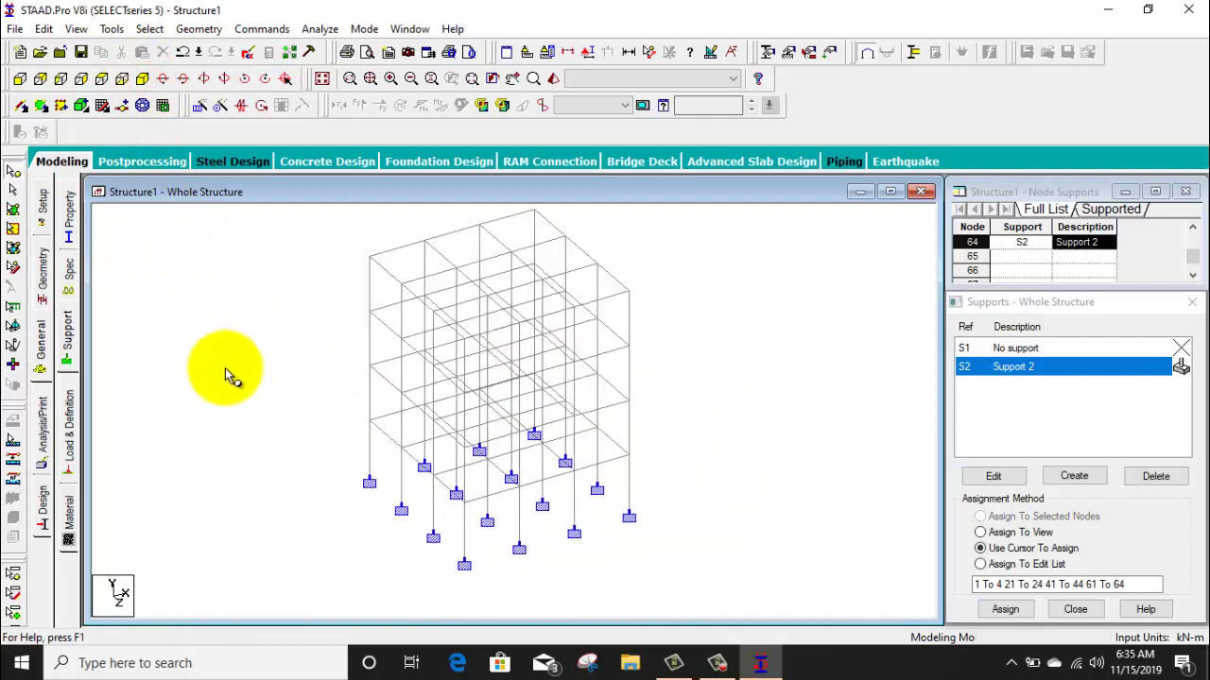
Step: Start a new seismic definition of type IS 1893 - 2002/2005 and open its parameter generator
click(72, 444)
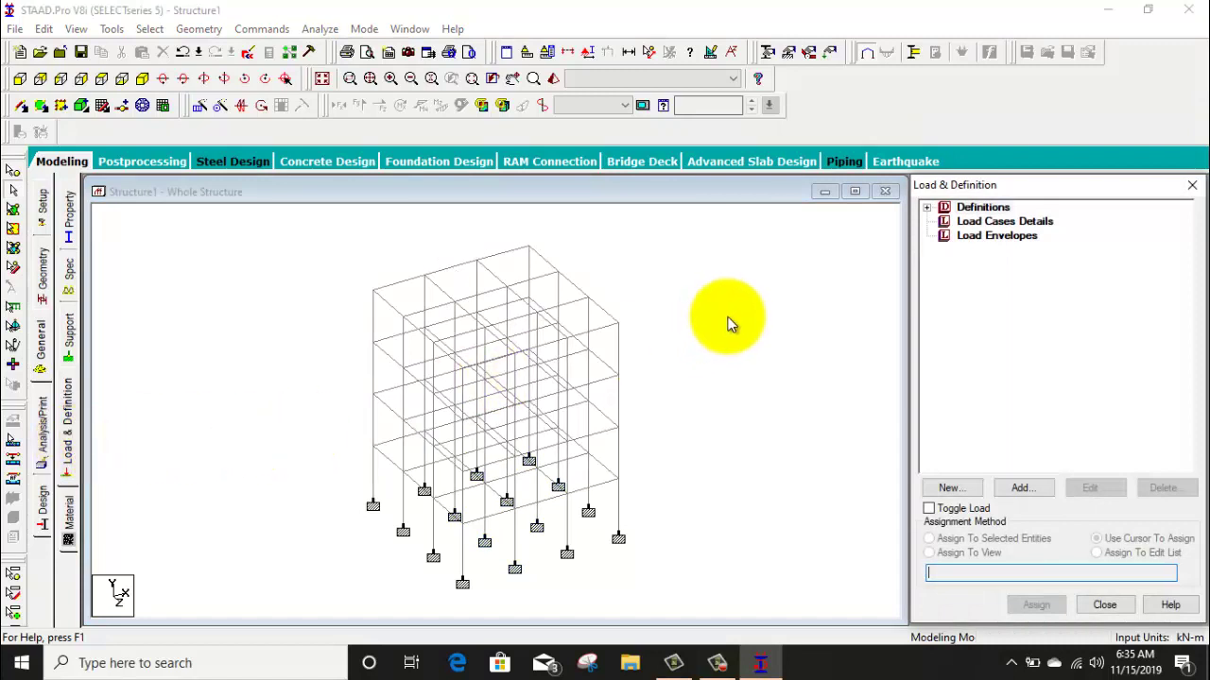
click(929, 208)
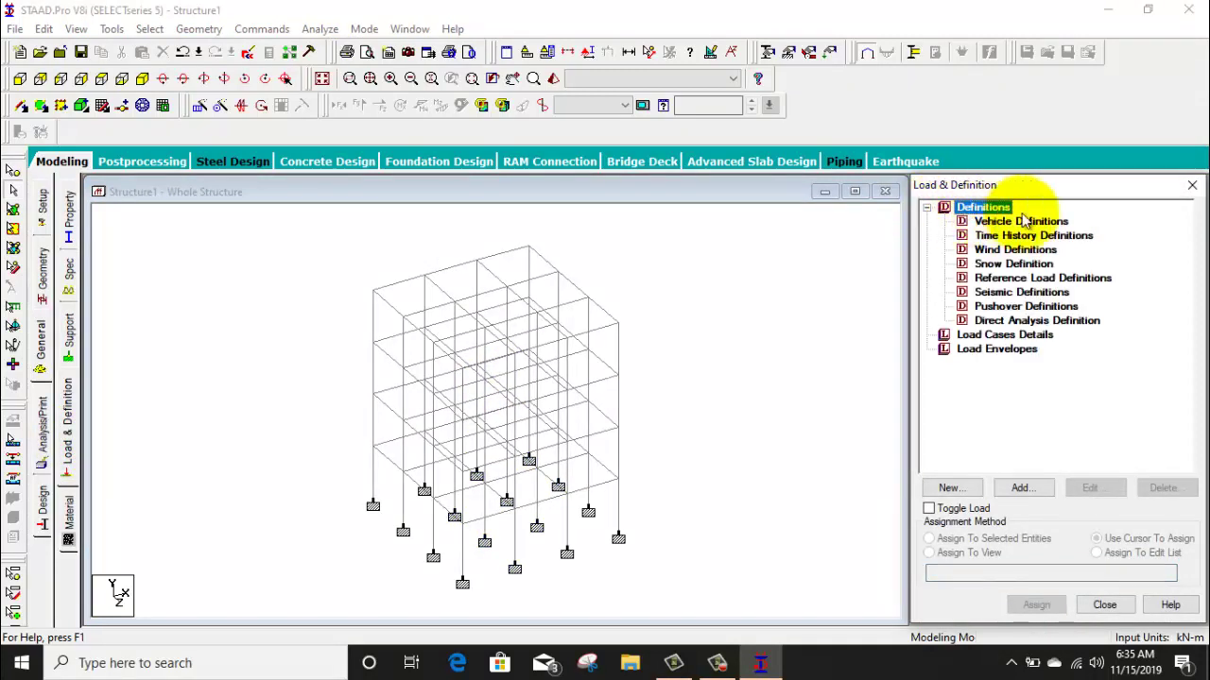
click(1009, 295)
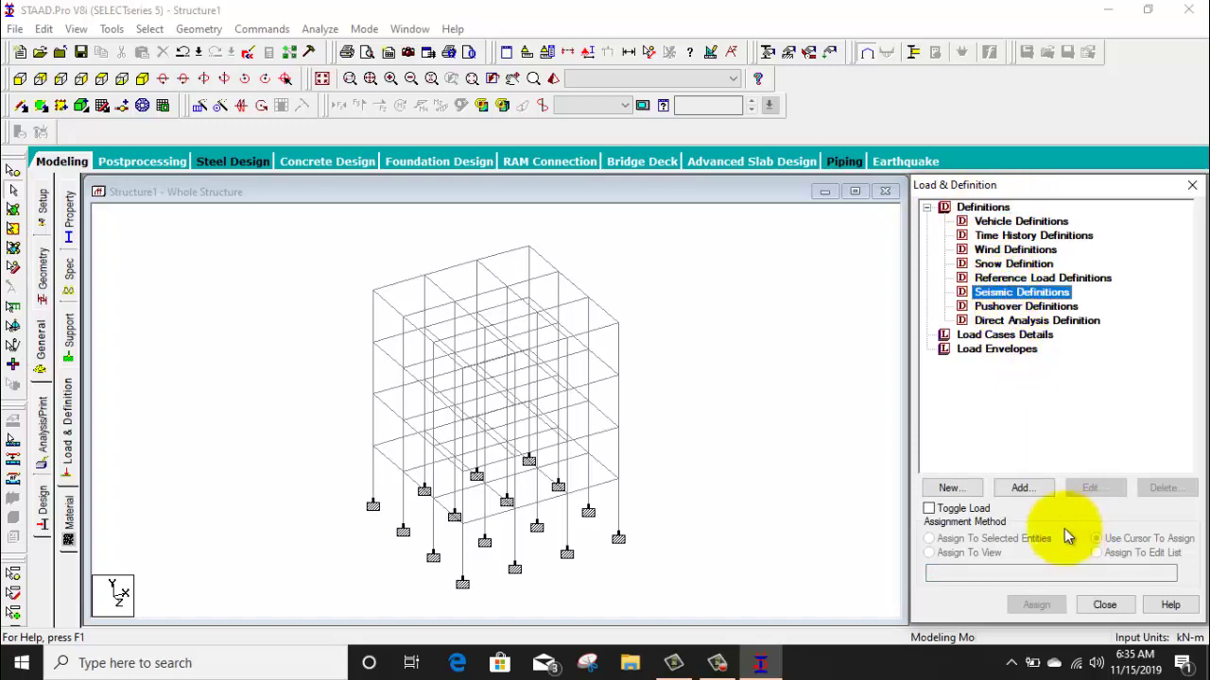
click(1022, 489)
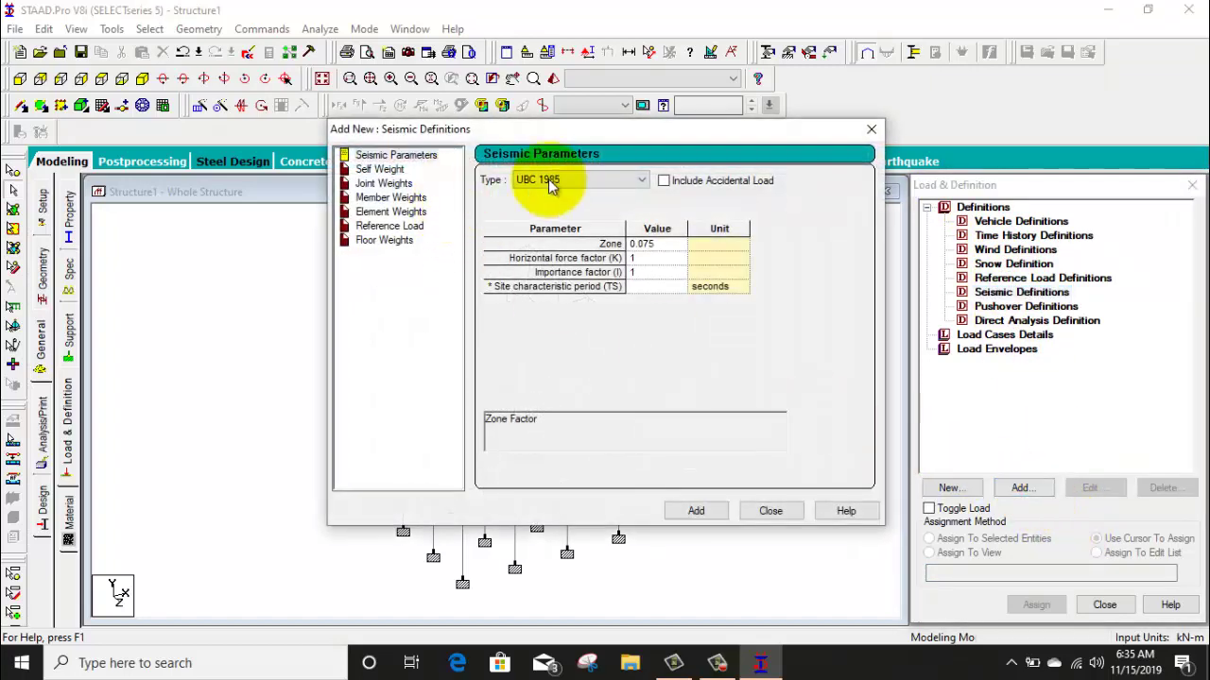
click(631, 182)
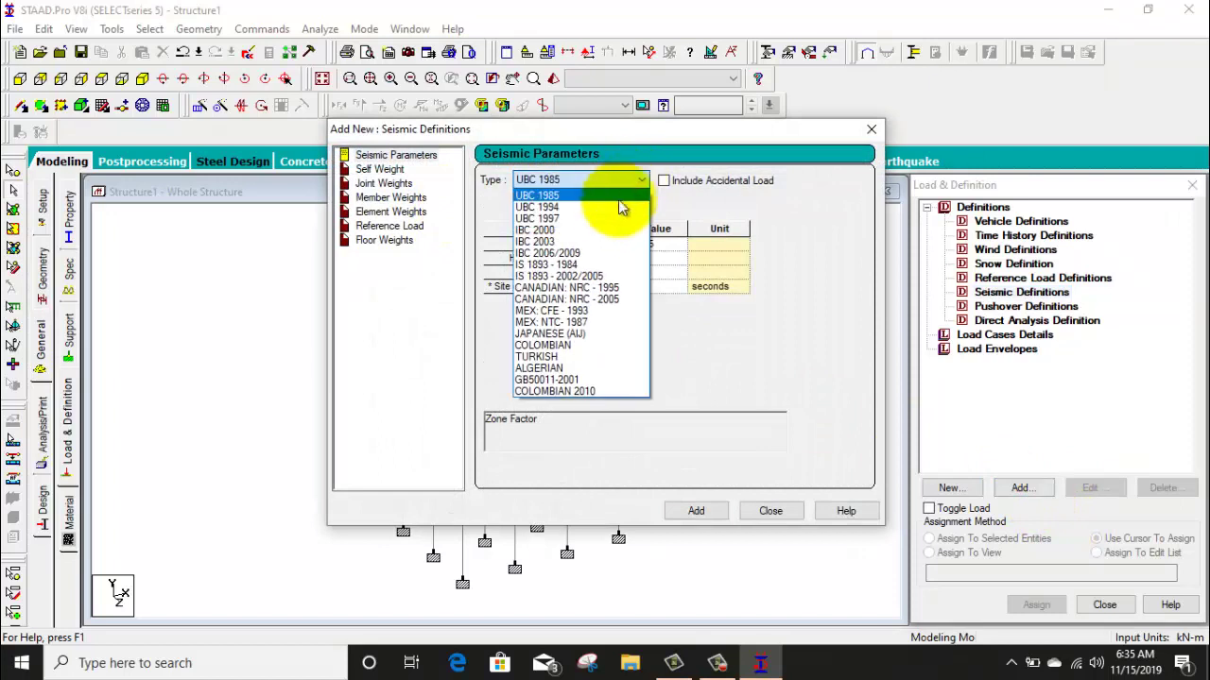
click(586, 280)
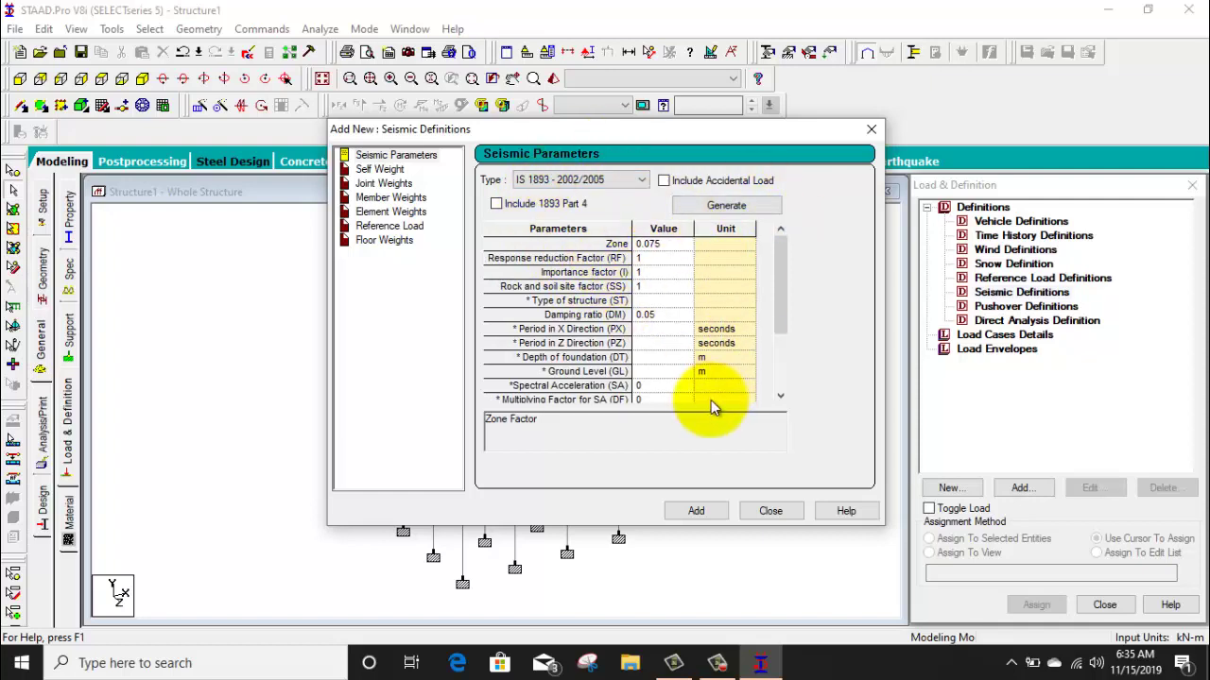
click(720, 207)
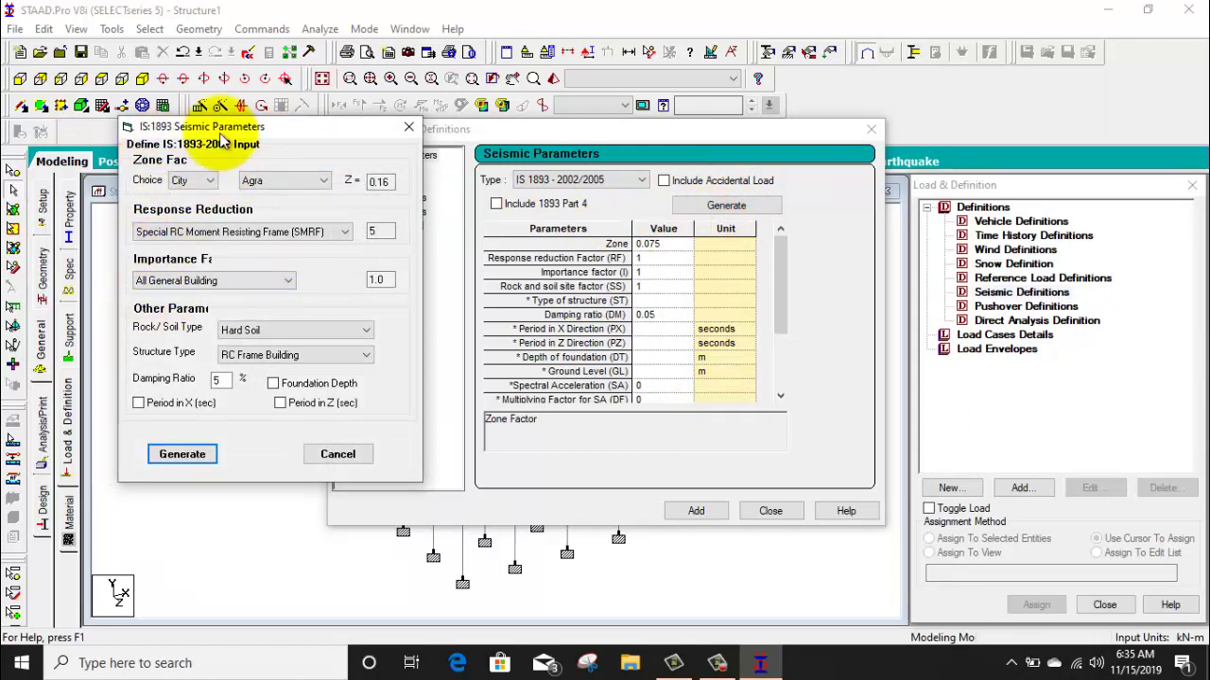
drag(225, 133, 254, 136)
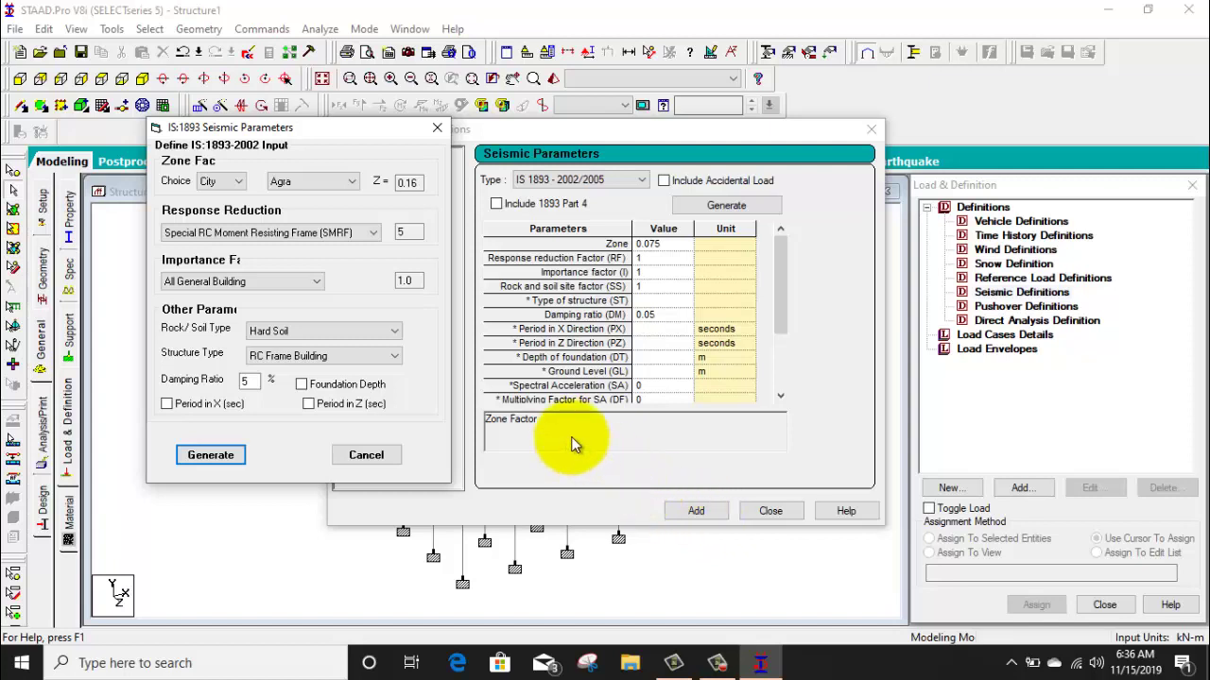
Step: Define the zone factor by zone instead of city and choose seismic zone III
click(220, 180)
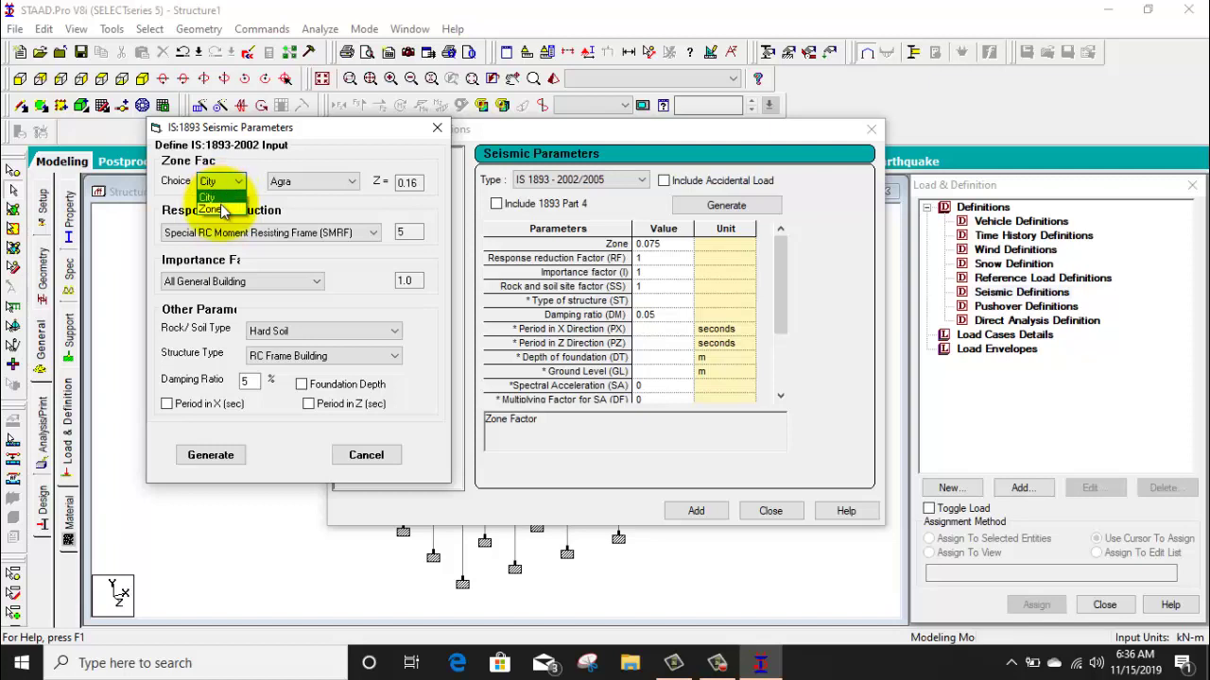
click(223, 210)
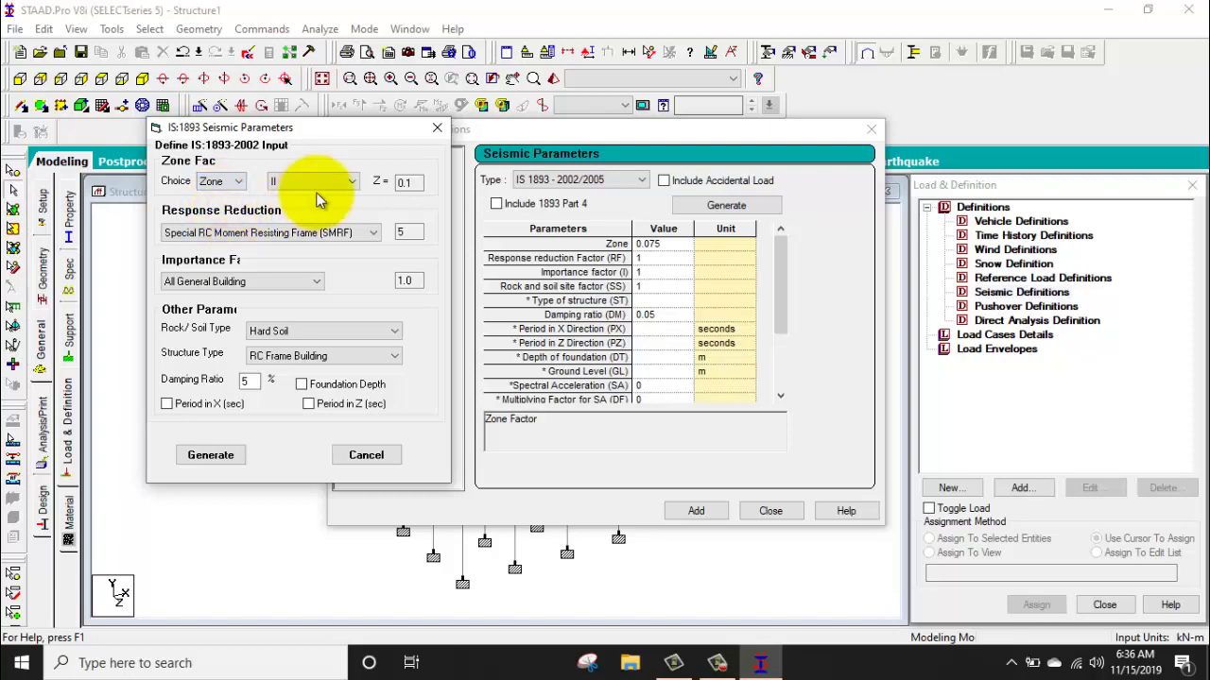
click(317, 181)
click(308, 210)
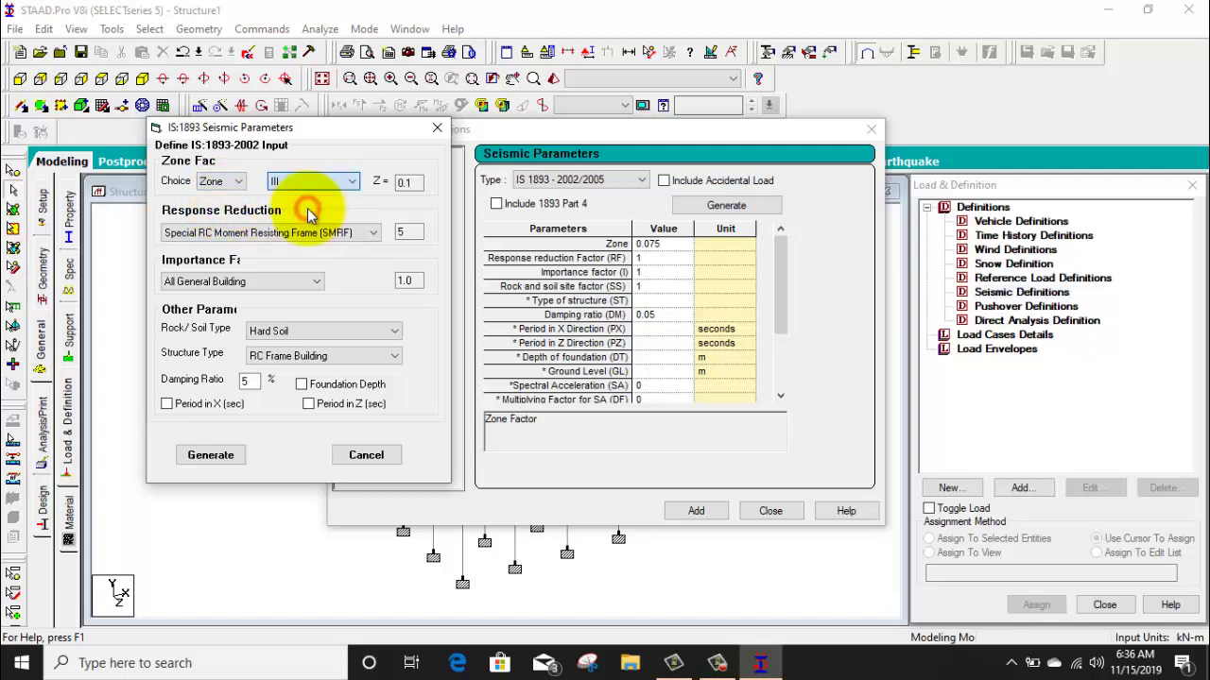
click(297, 183)
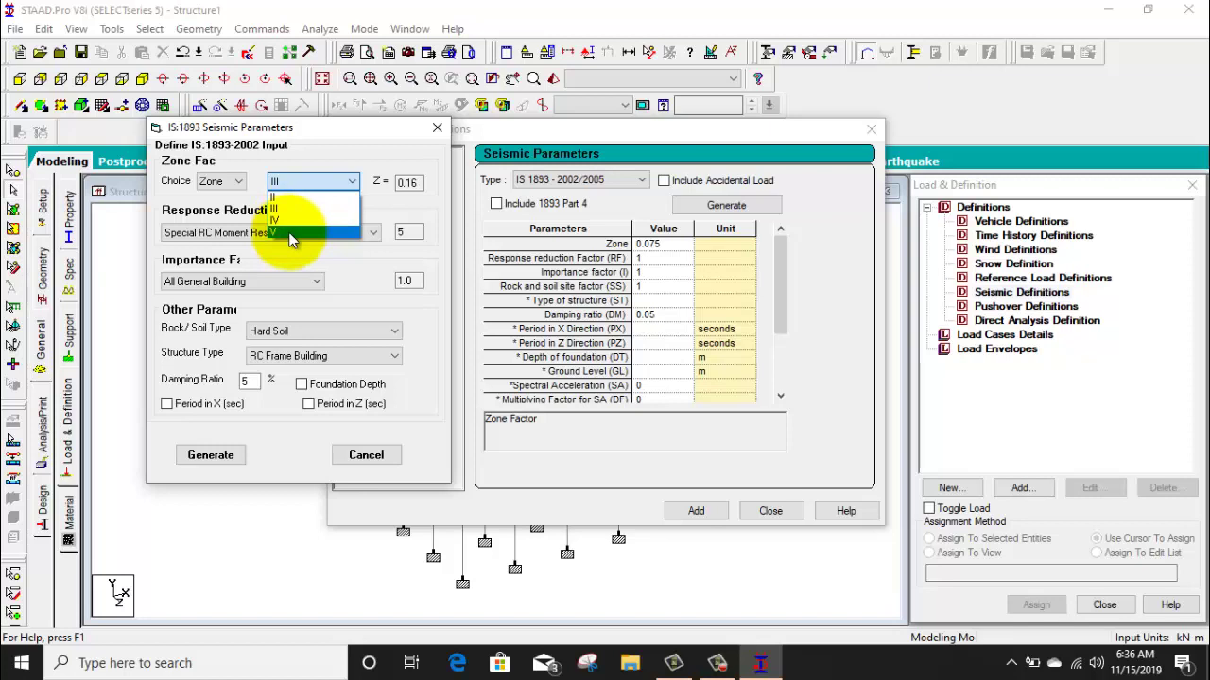
click(352, 181)
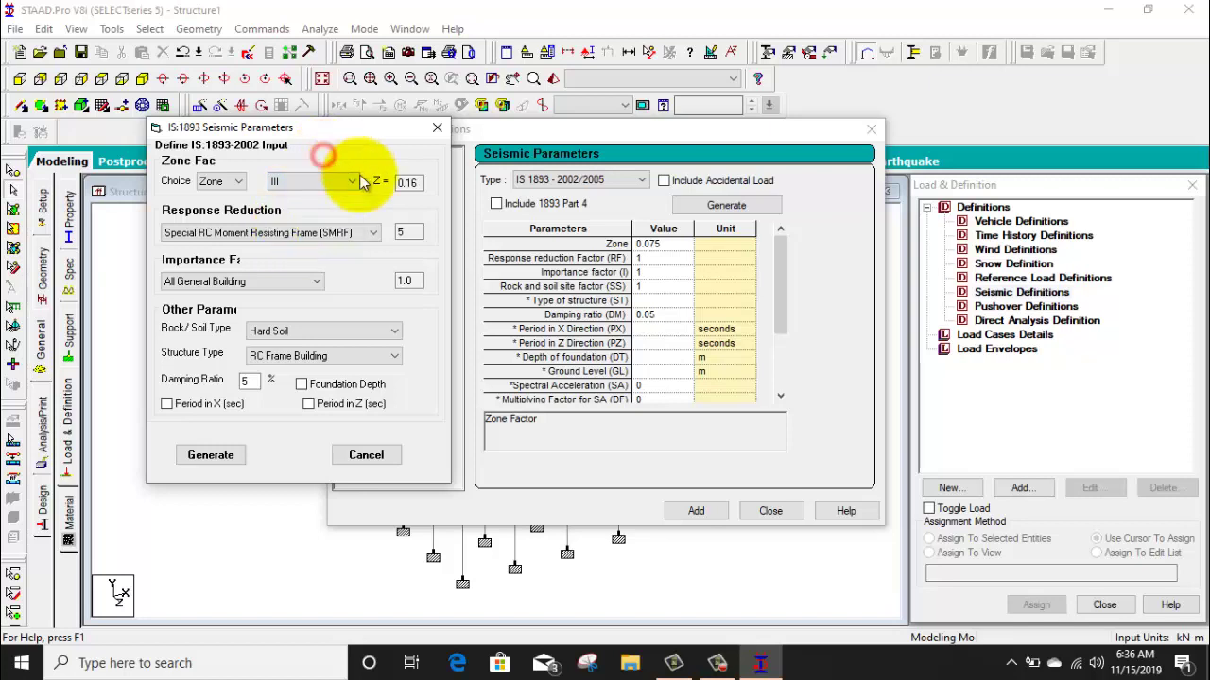
click(407, 183)
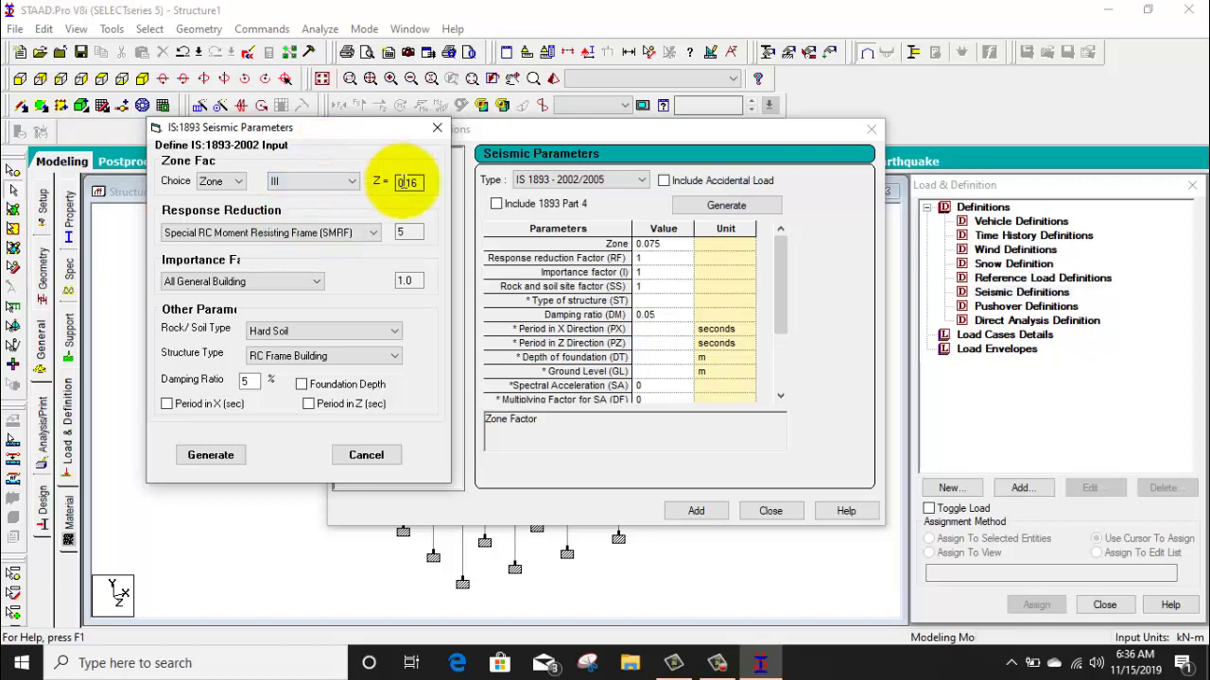
Step: Try Ordinary RC Moment Resisting Frame (OMRF) for the response reduction, and return it to Special RC Moment Resisting Frame (SMRF)
click(194, 234)
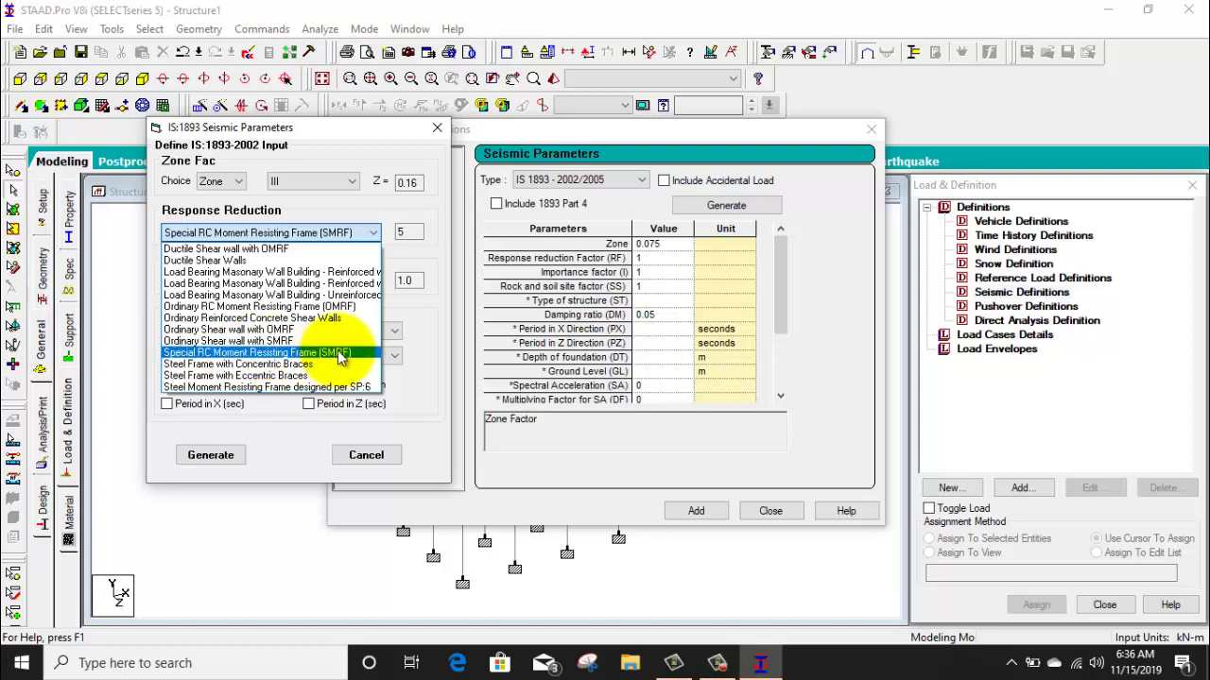
click(257, 306)
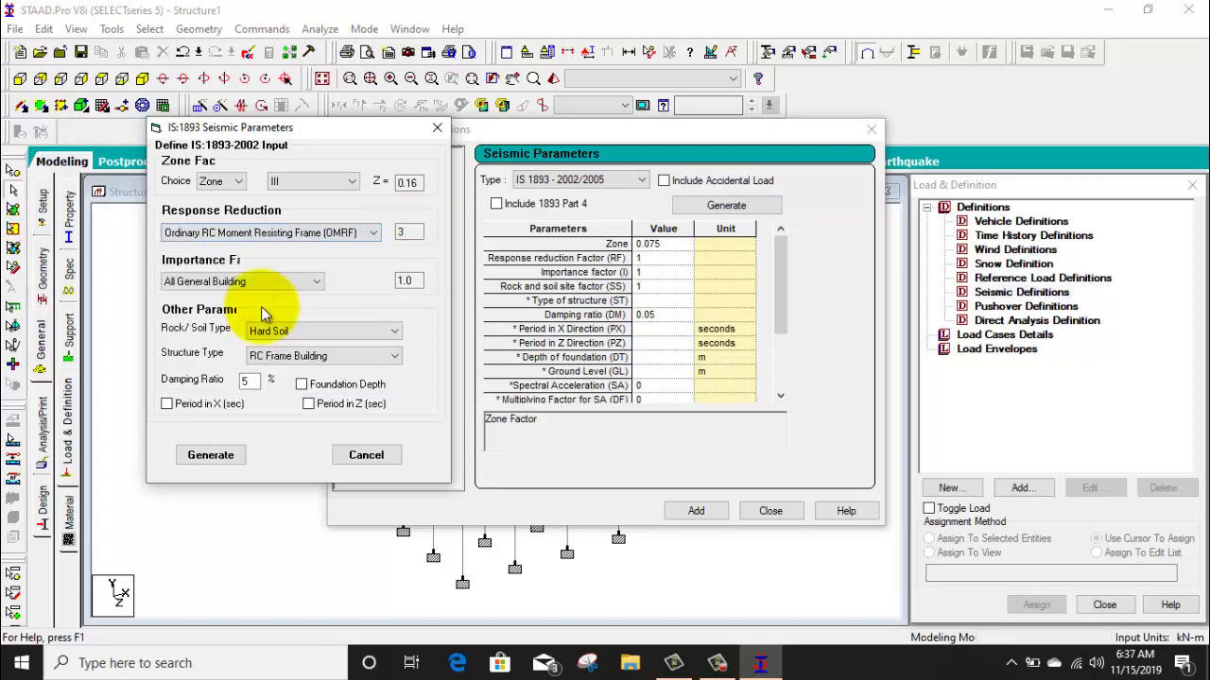
click(352, 238)
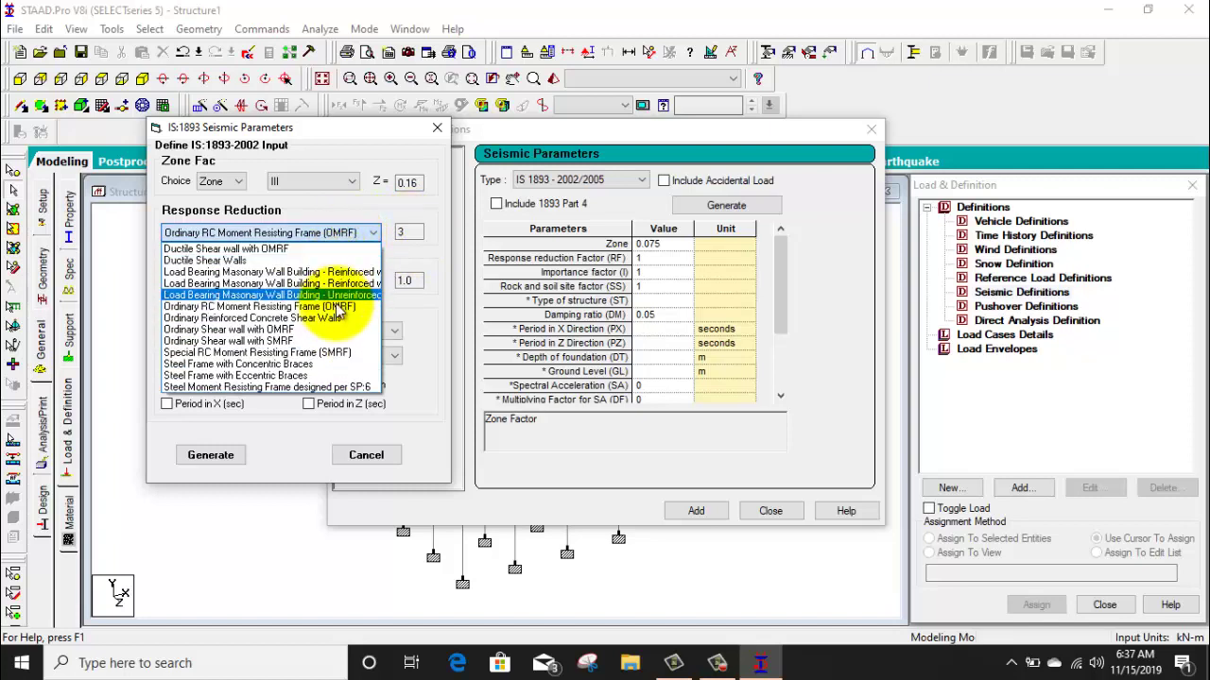
click(331, 352)
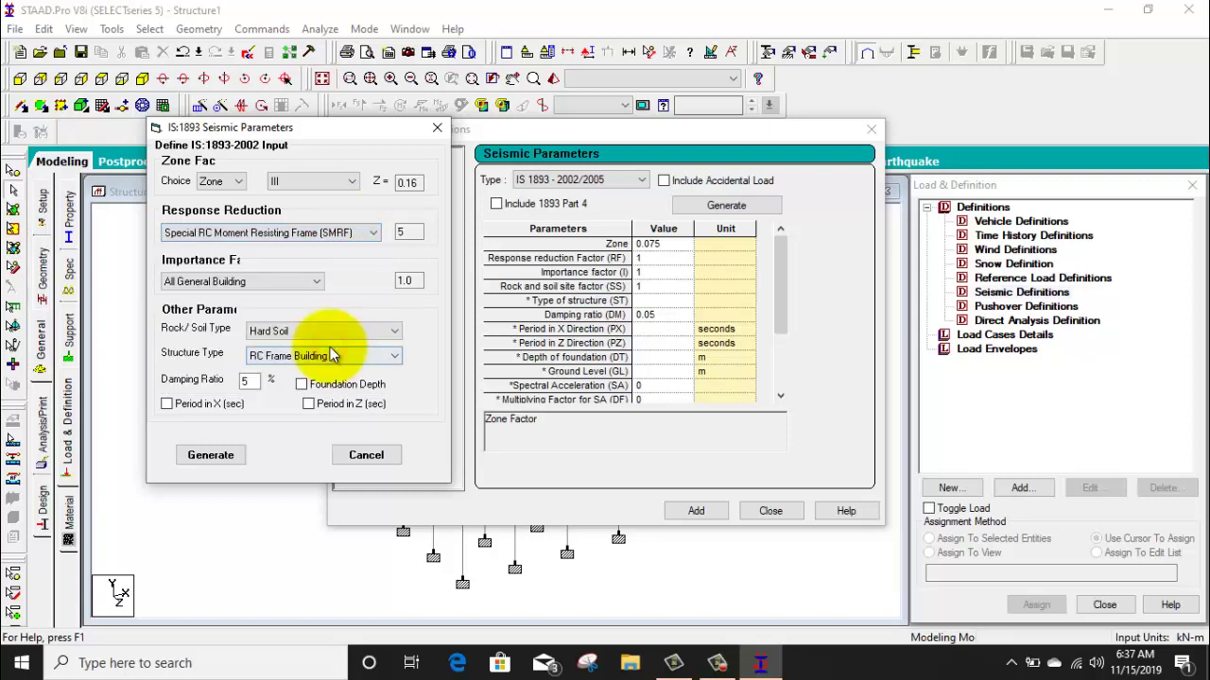
Step: Try Important Building for the importance factor, and return it to All General Building
click(282, 281)
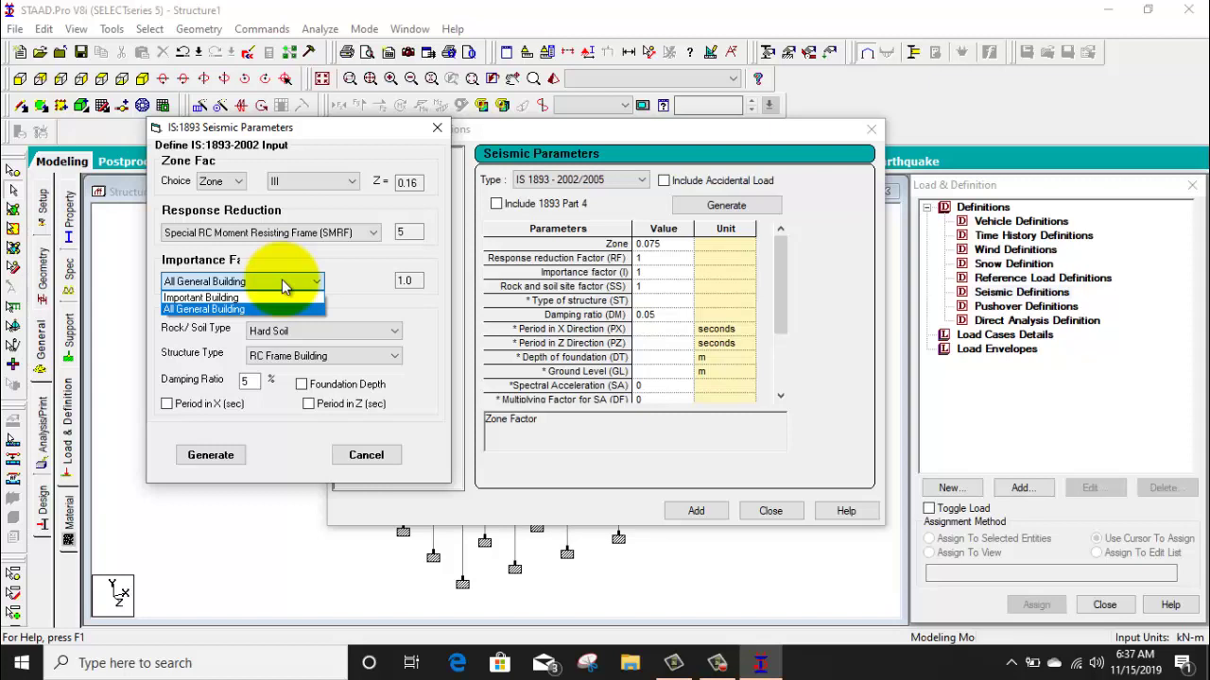
click(282, 279)
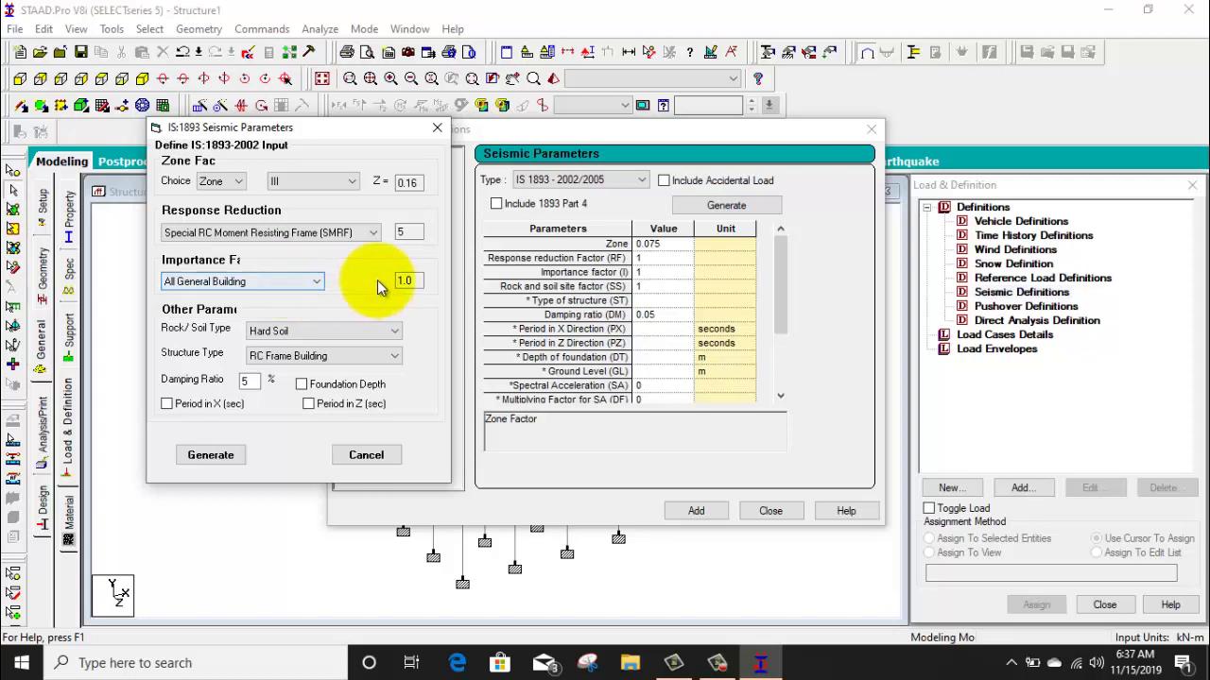
click(242, 281)
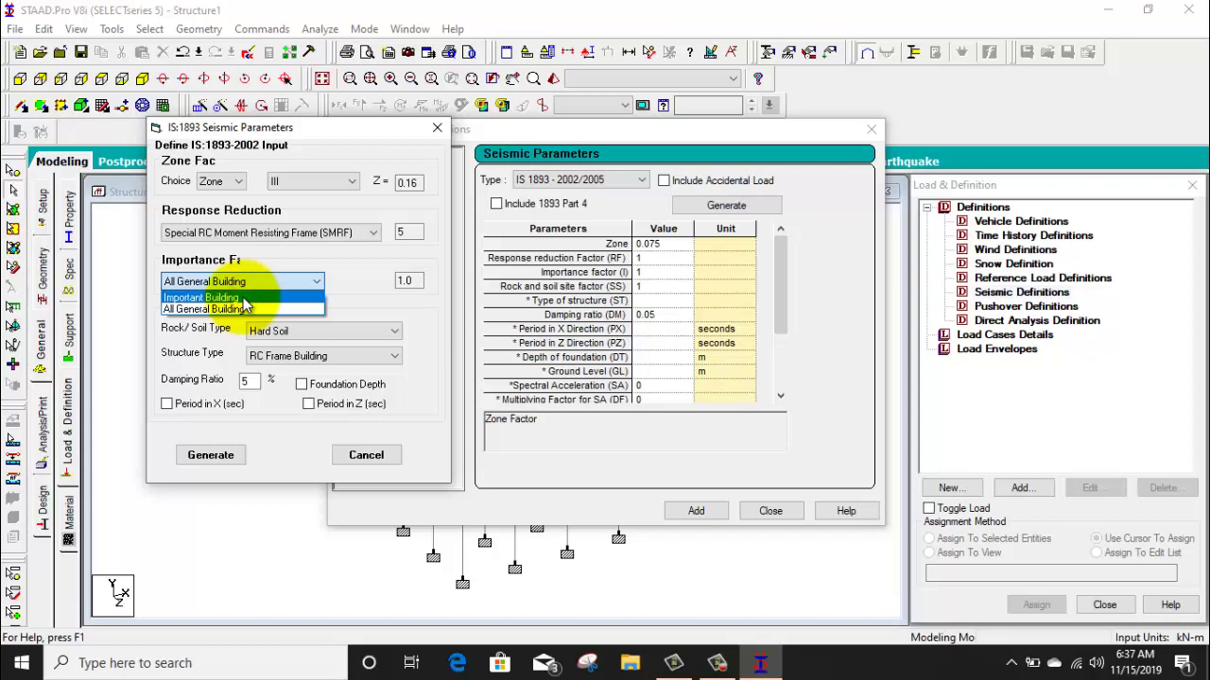
click(243, 298)
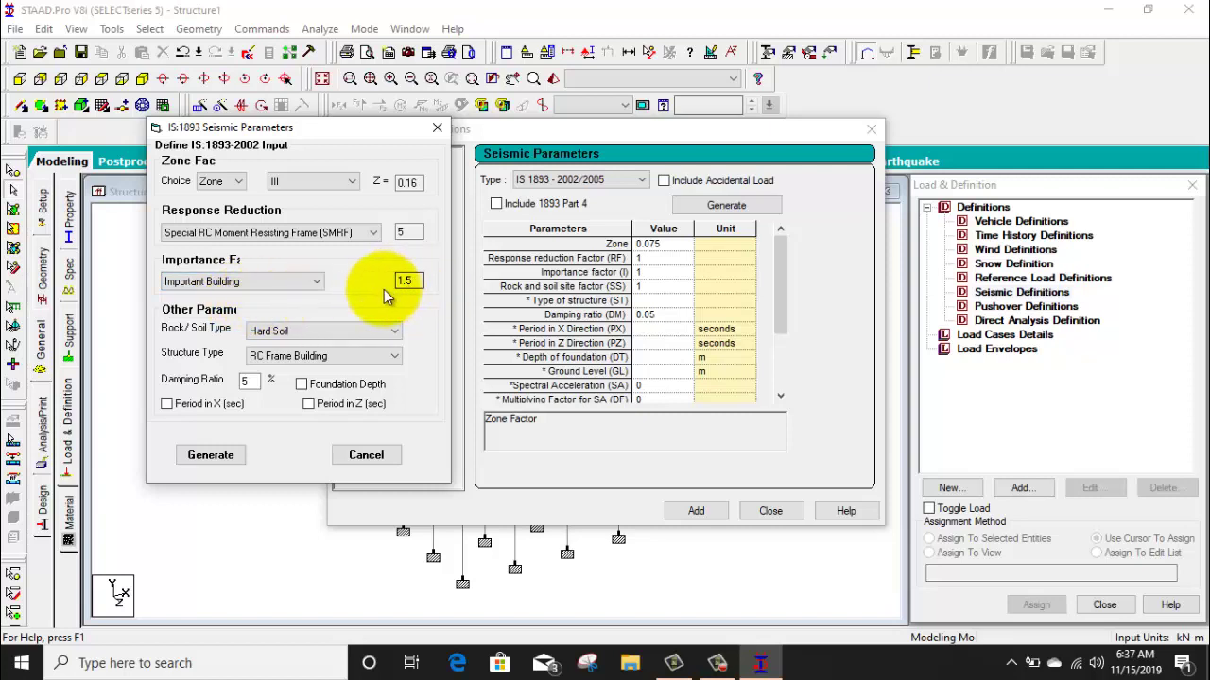
click(278, 277)
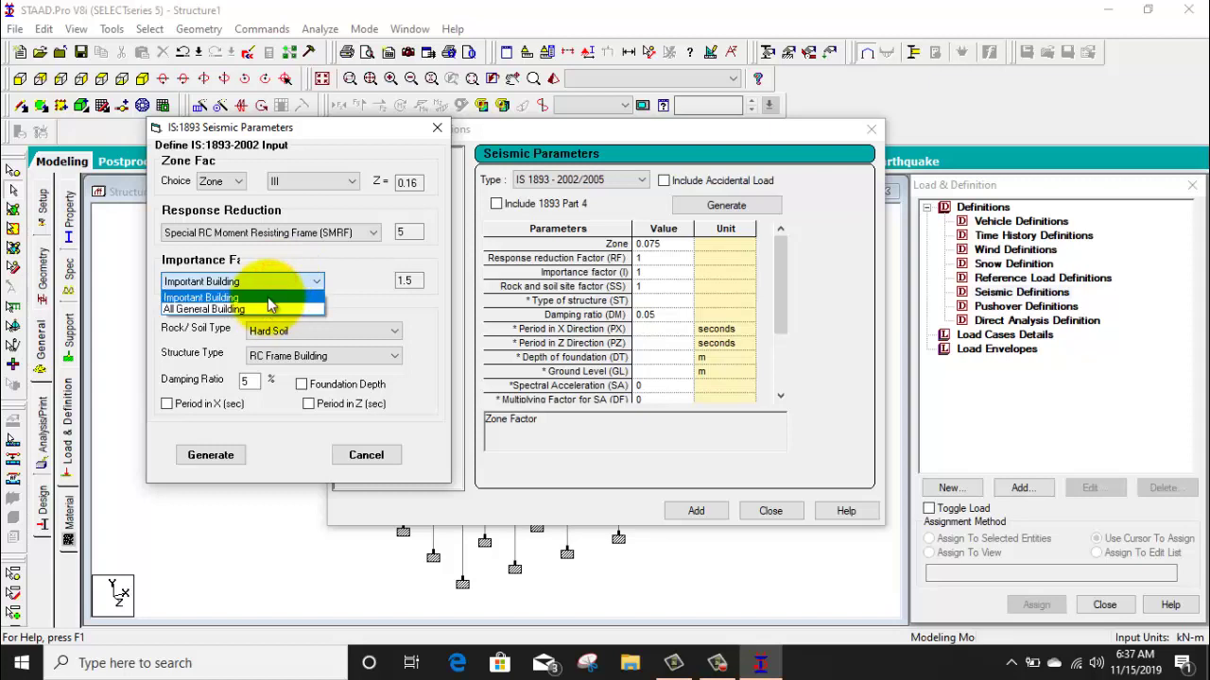
click(269, 297)
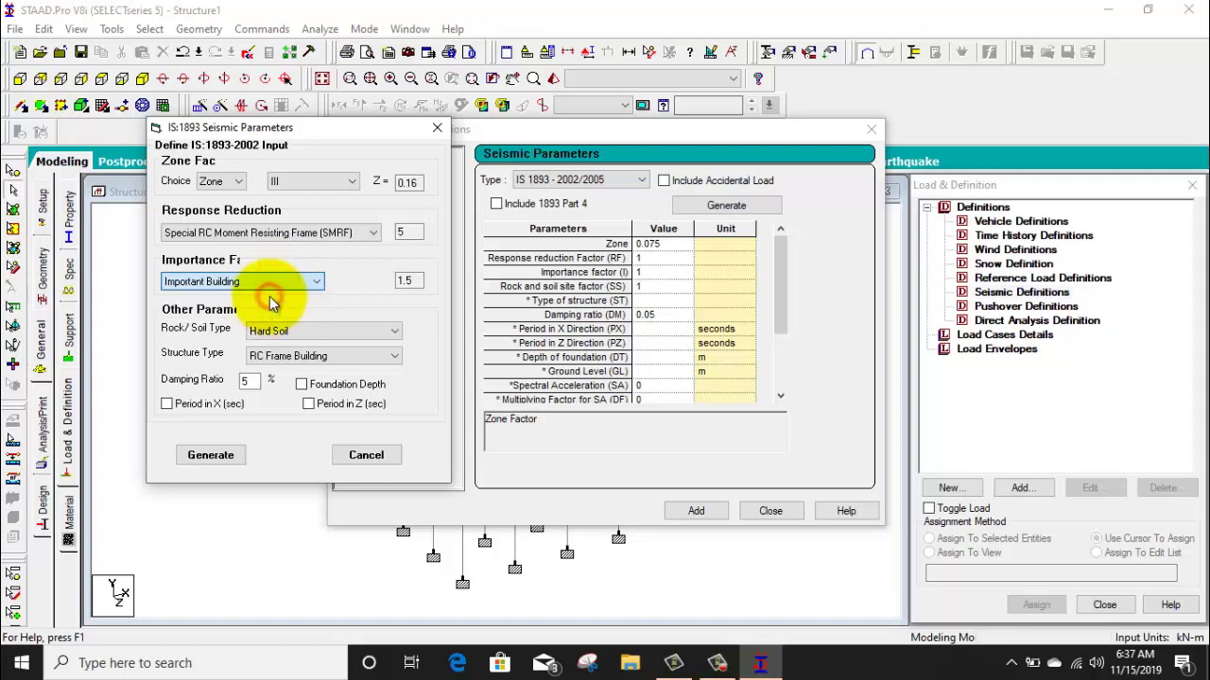
click(409, 280)
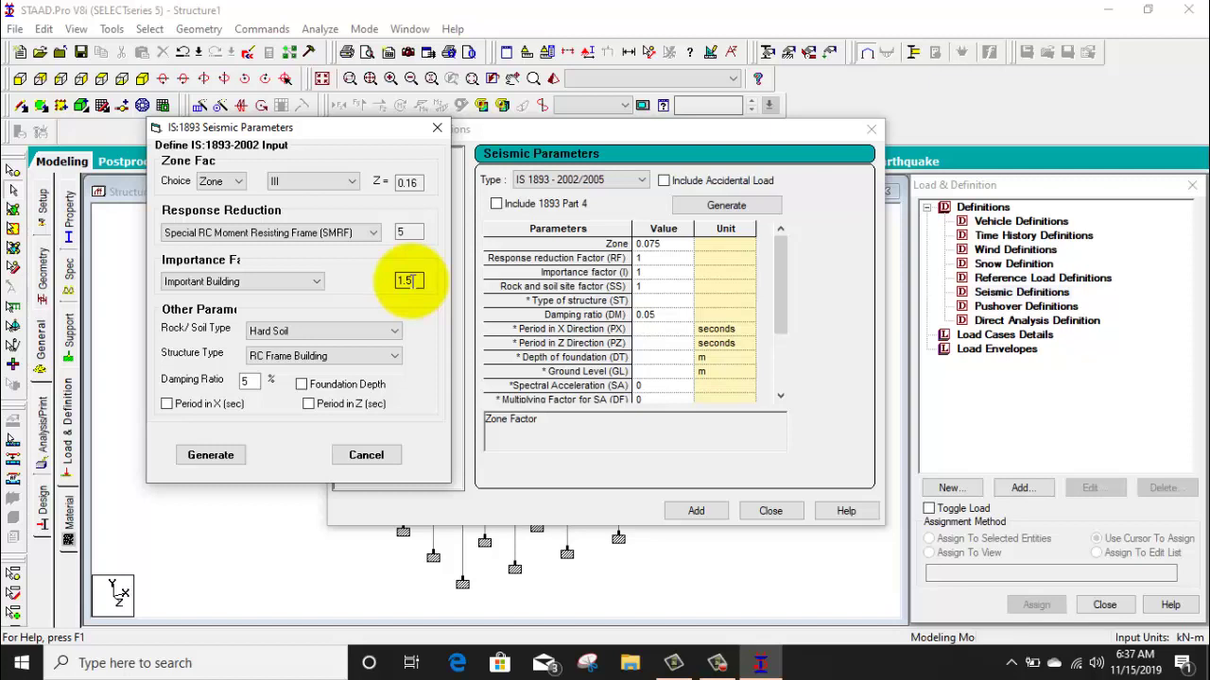
click(303, 280)
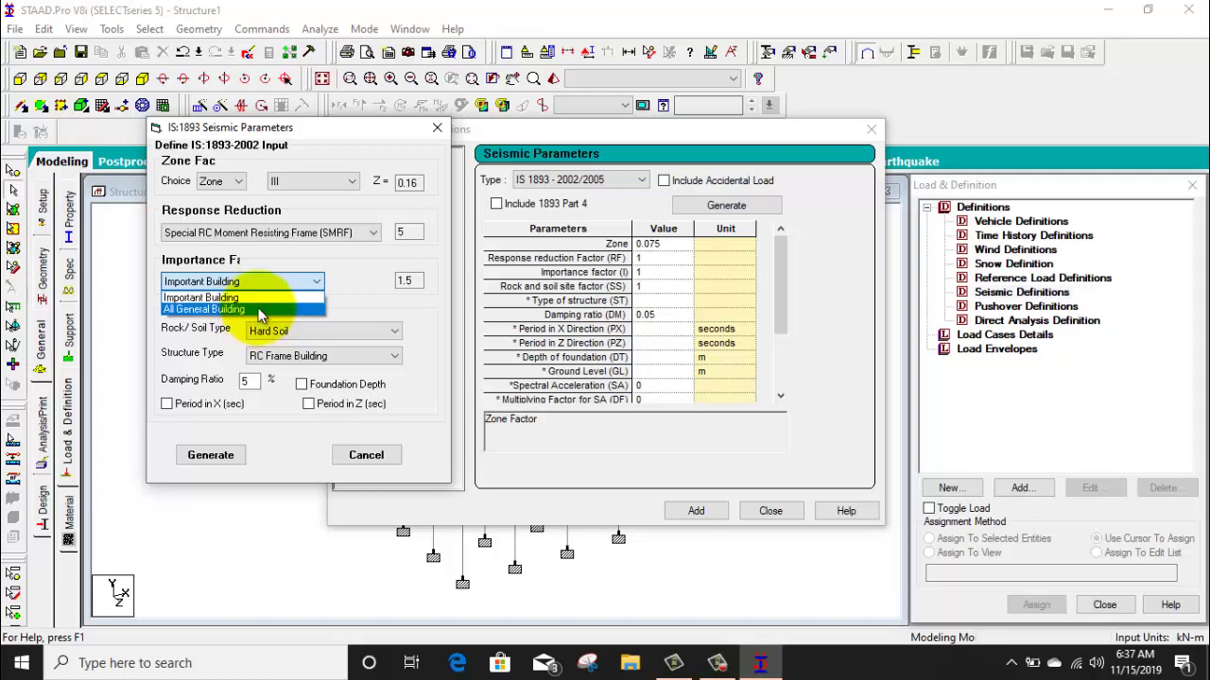
click(259, 311)
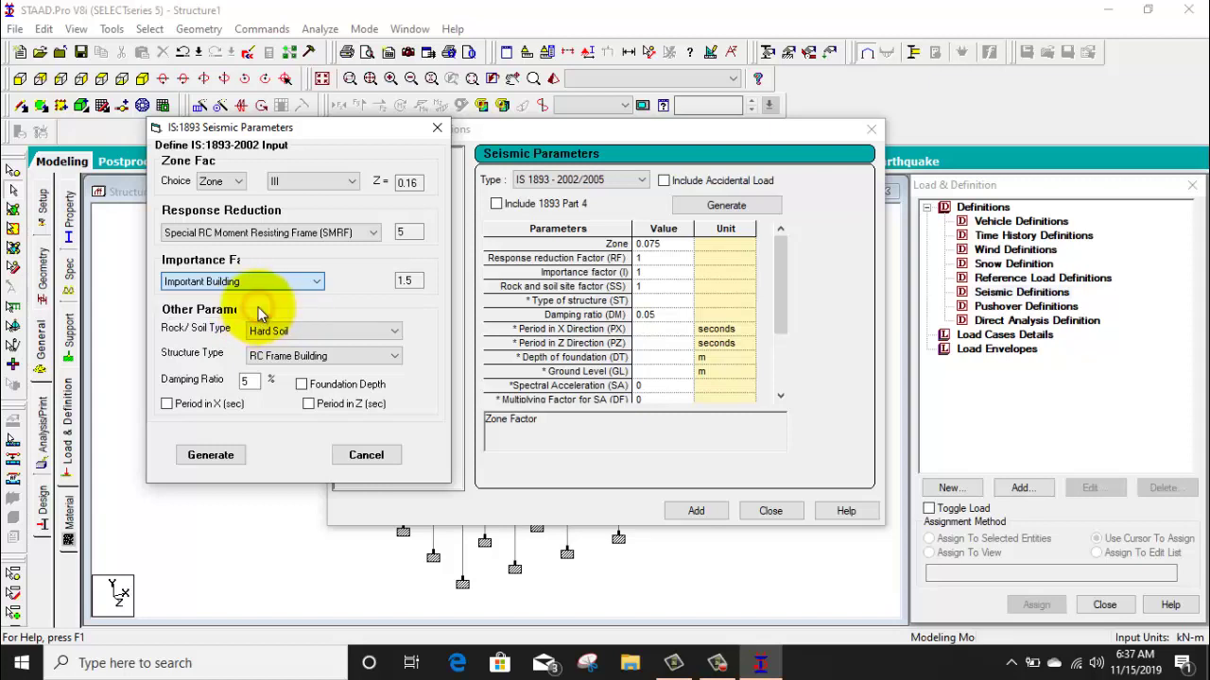
Step: Set the rock/soil type to Medium Soil and choose RC Frame Building as the structure type
click(305, 331)
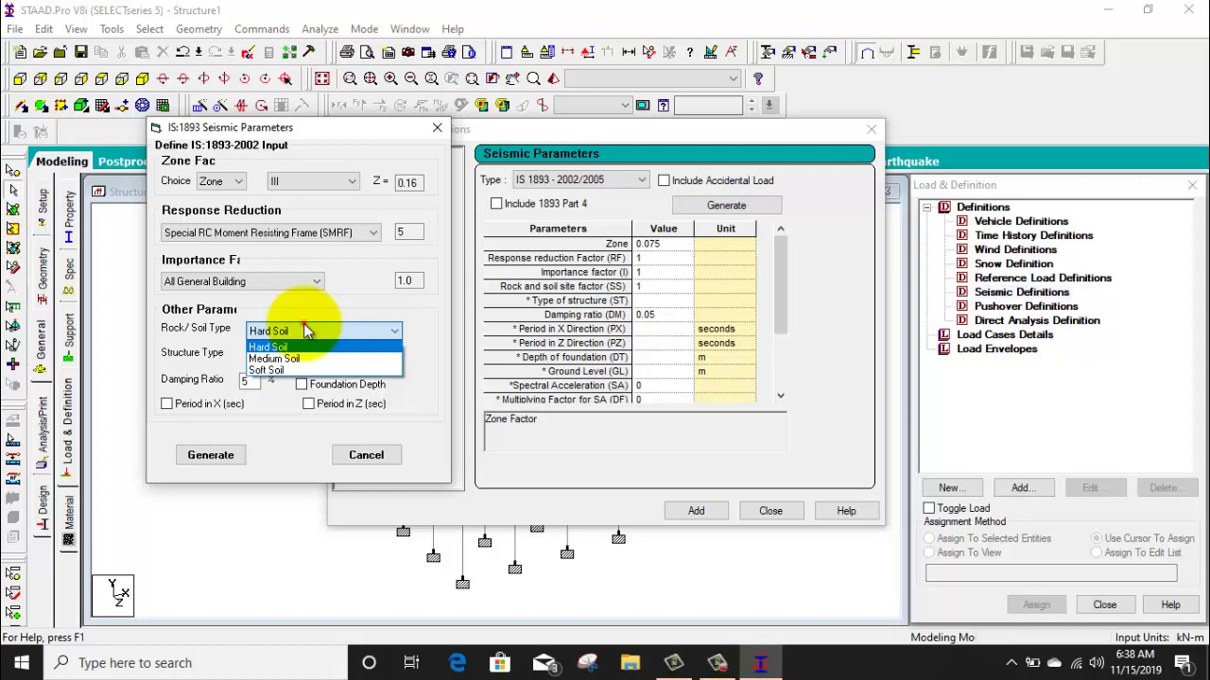
click(304, 326)
click(321, 332)
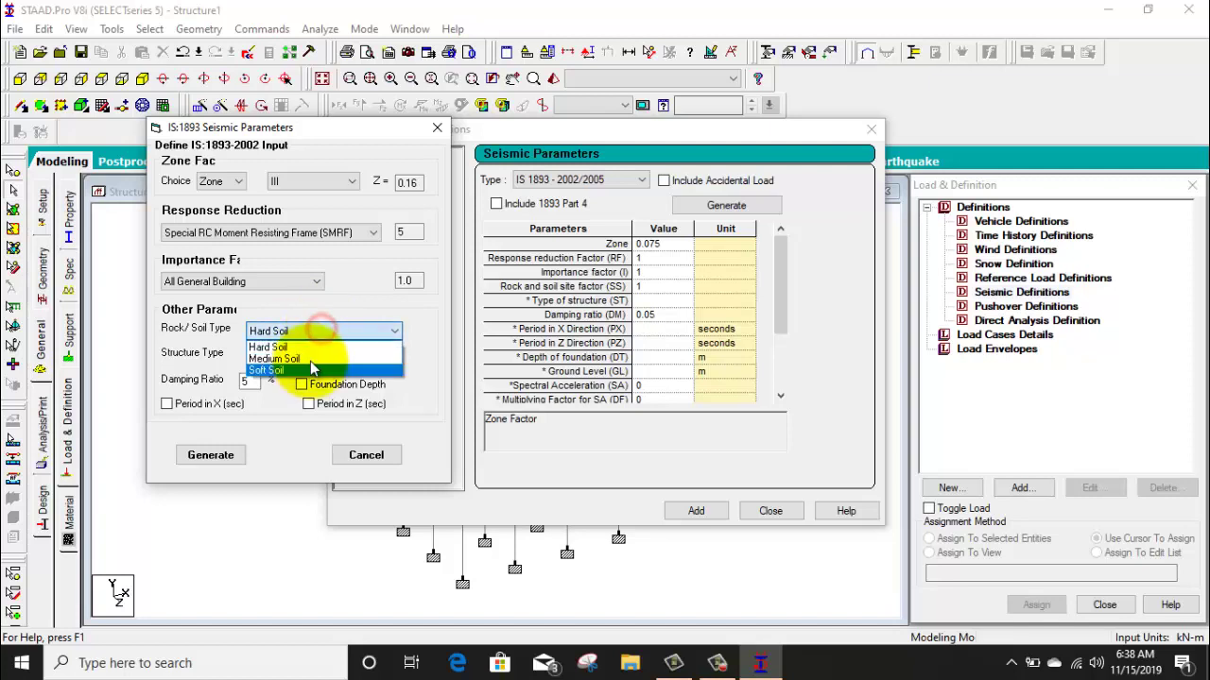
click(312, 357)
click(317, 358)
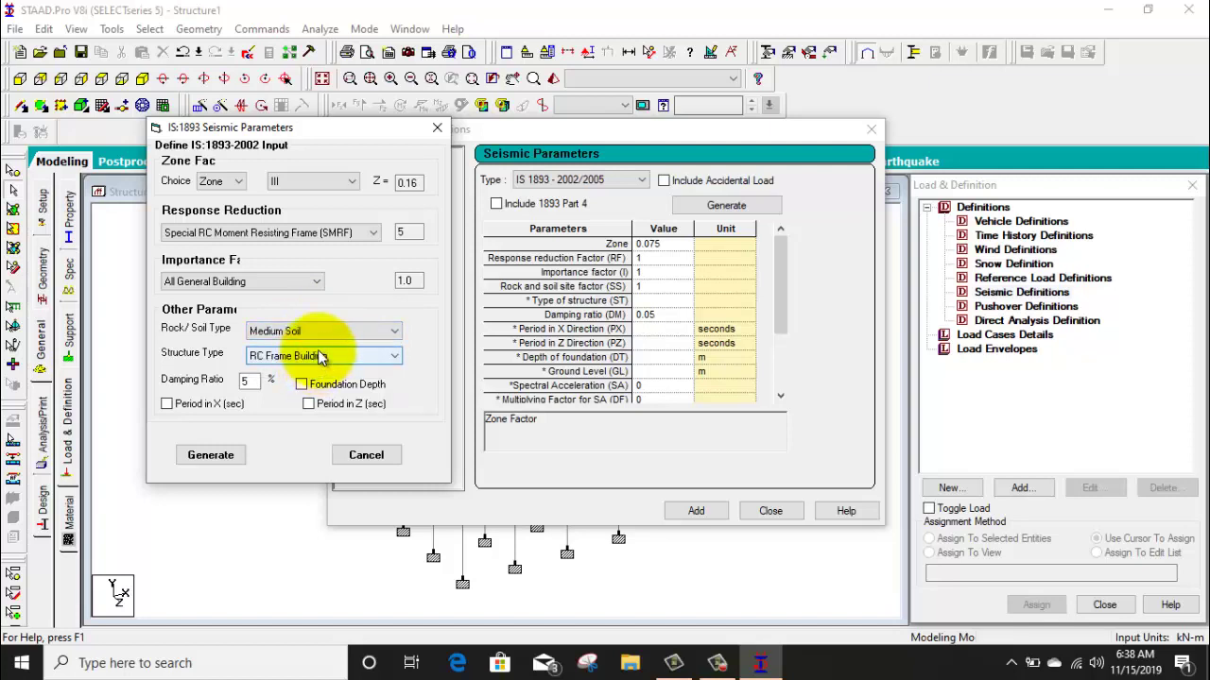
click(319, 356)
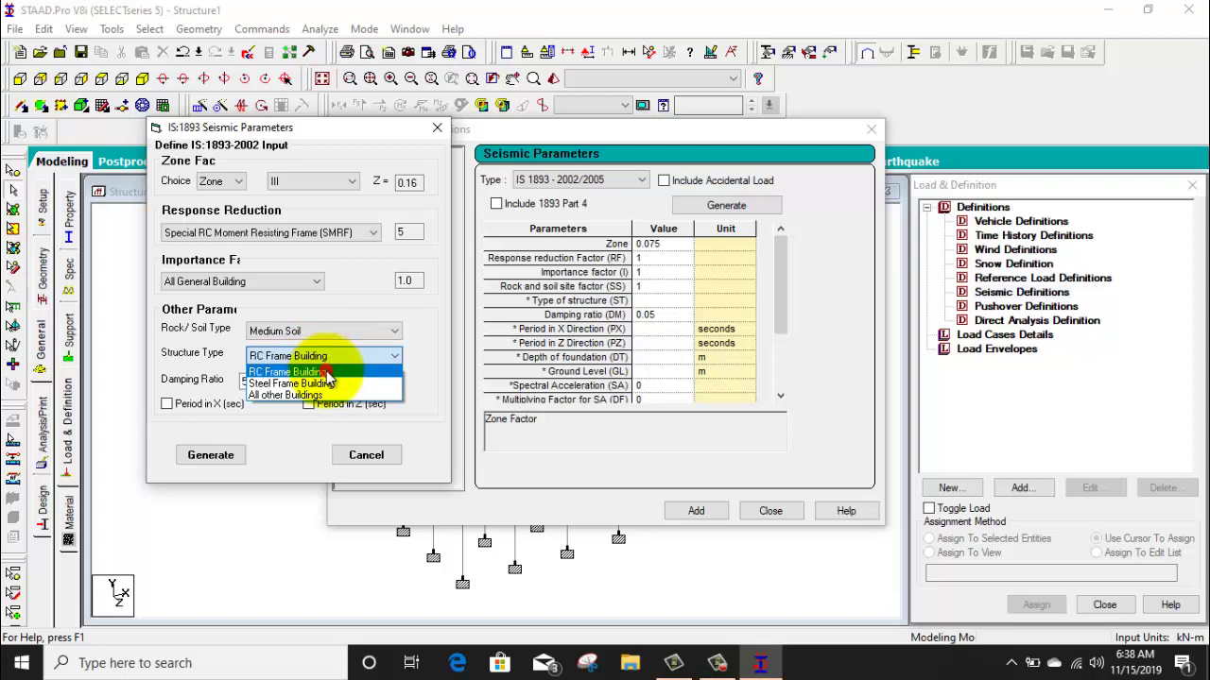
click(324, 372)
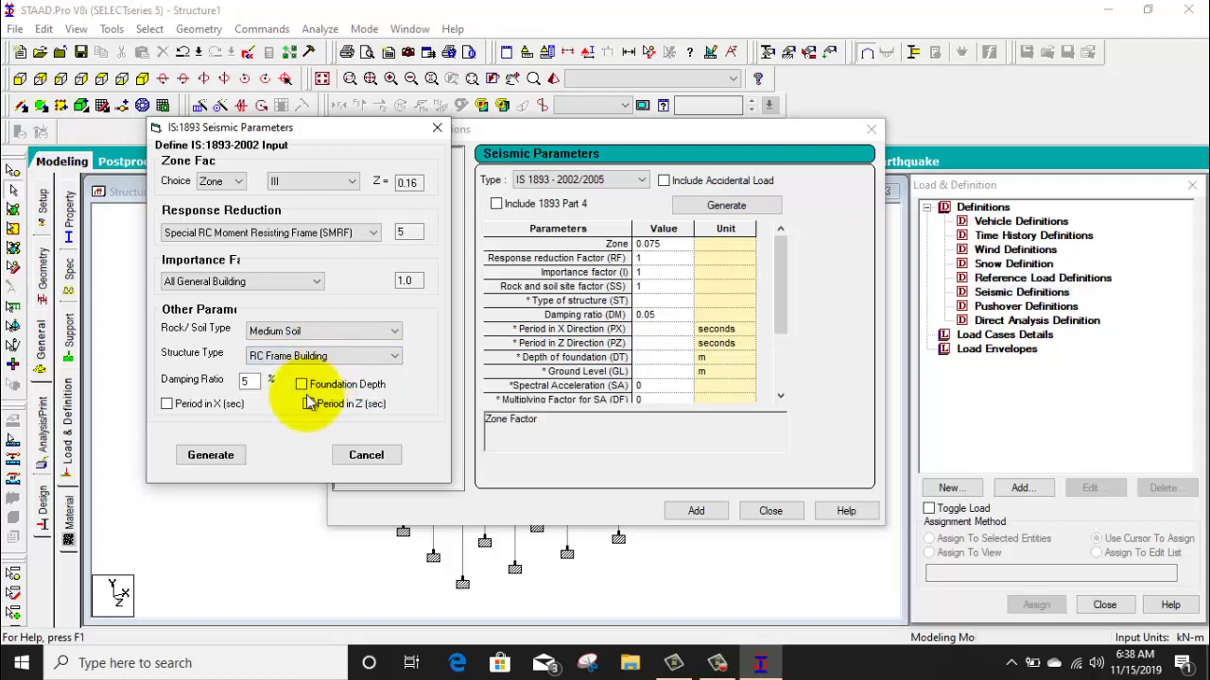
Step: Set the damping ratio to 0.5 %, generate the IS 1893 parameters and add them to the seismic definitions
double_click(245, 382)
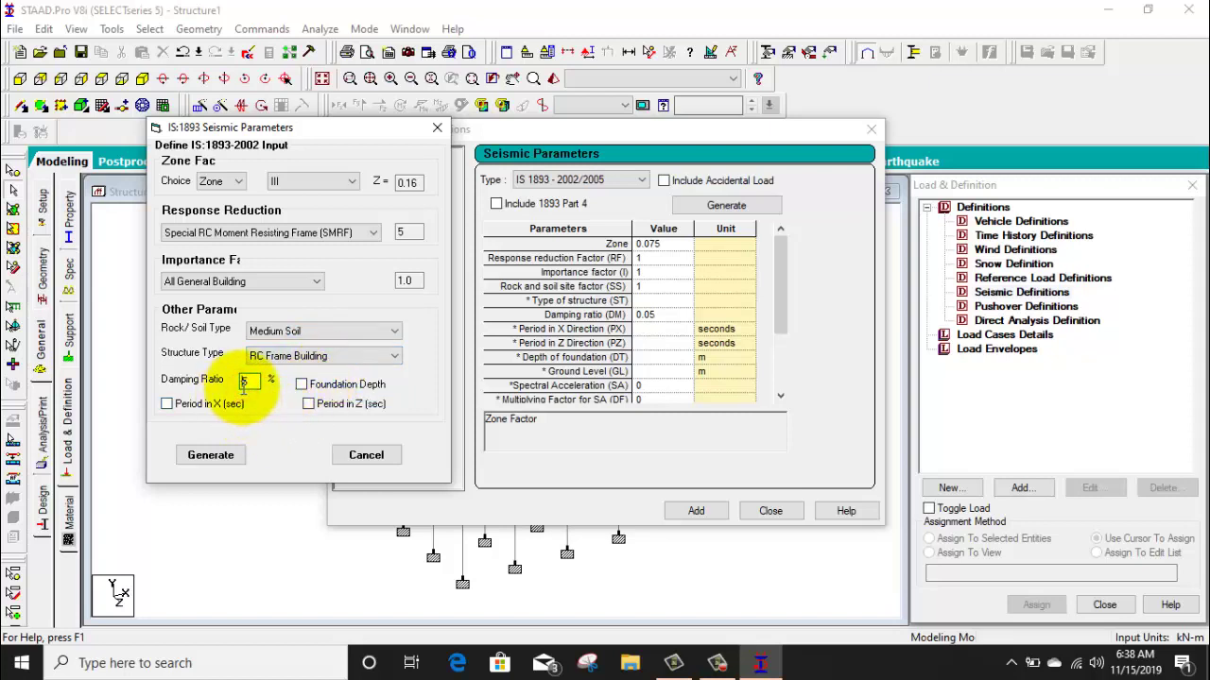
text(0.5)
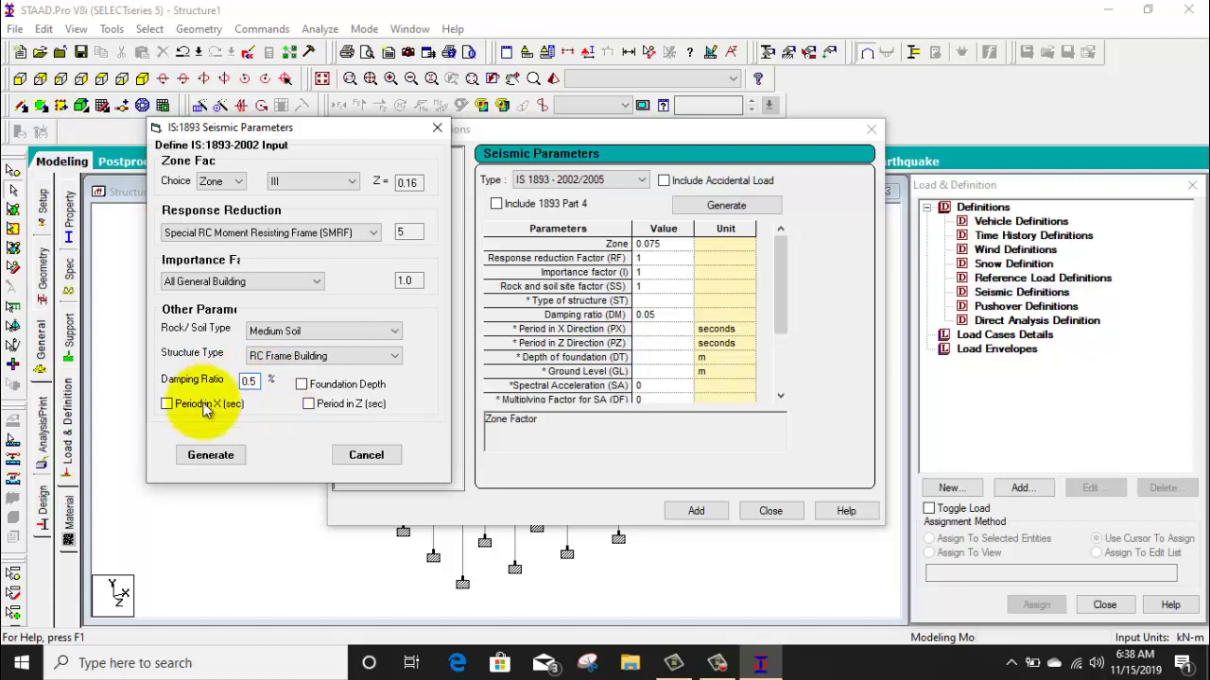
click(221, 459)
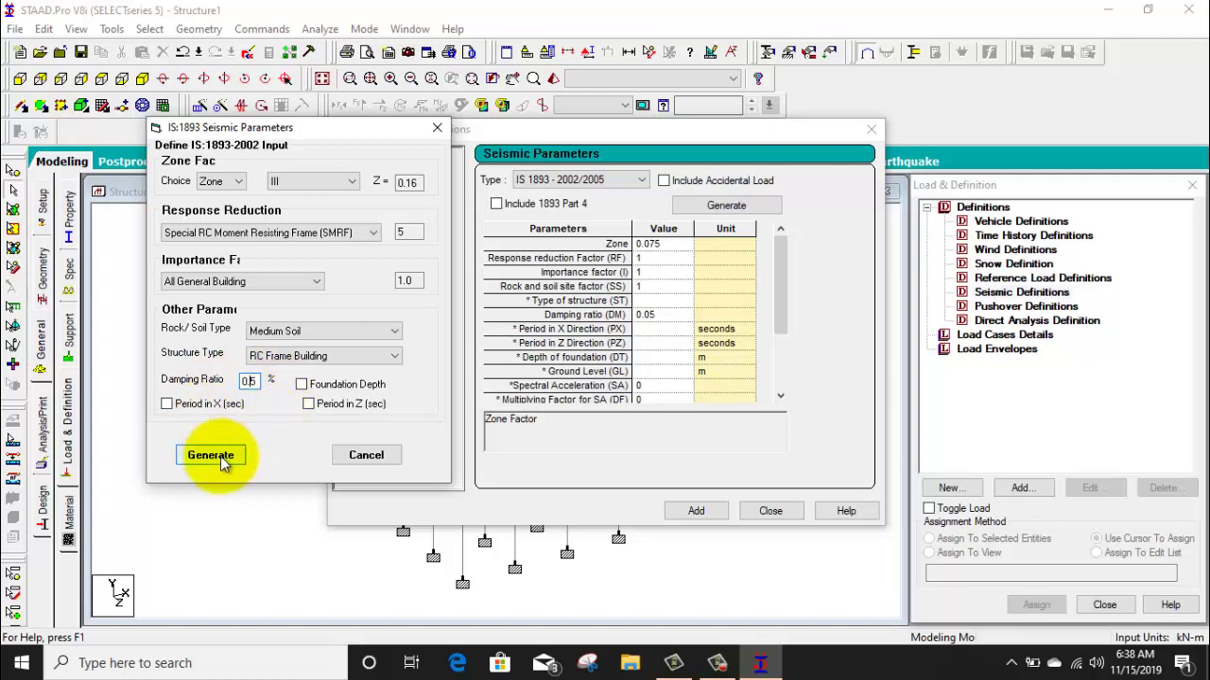
click(221, 460)
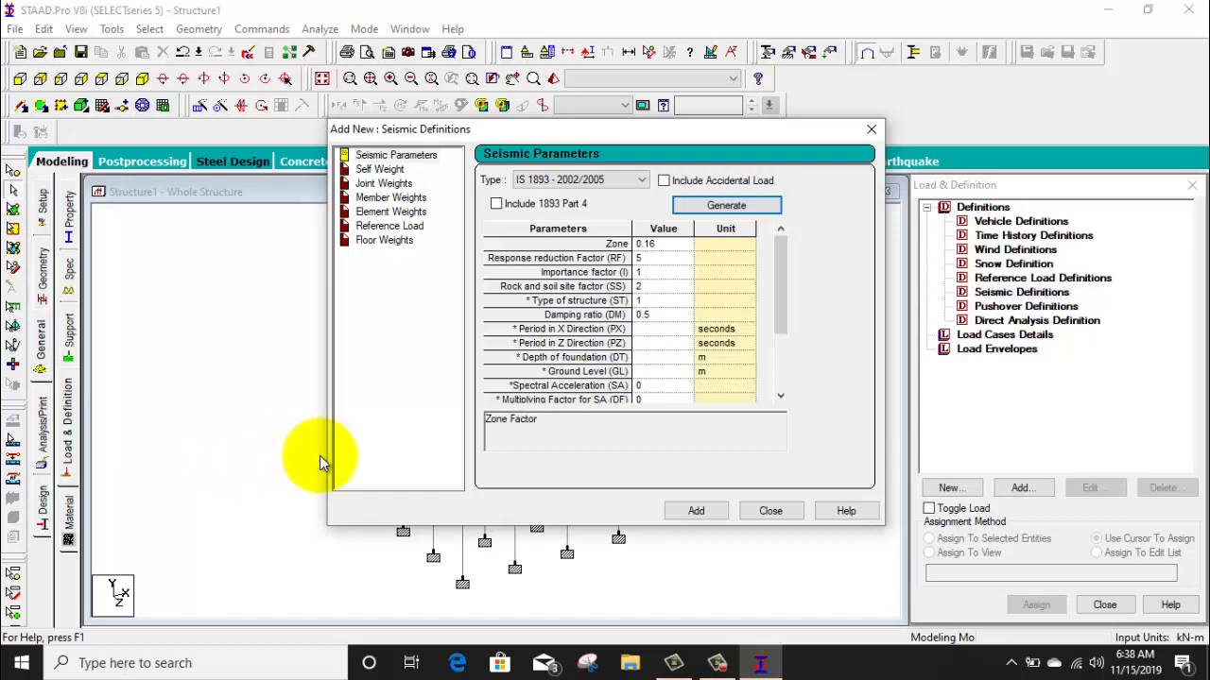
click(696, 511)
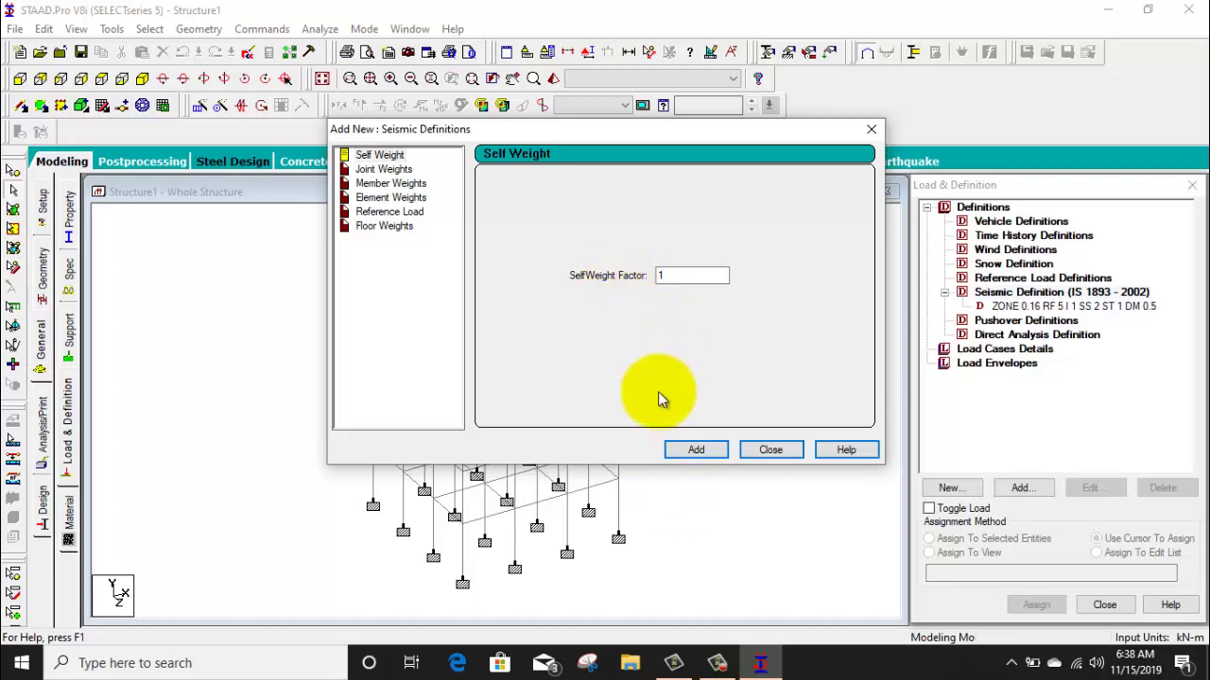
Step: Add a self weight with factor 1 and a uniform (UNI) member weight of 12.1 kN/m to the seismic definition
click(682, 451)
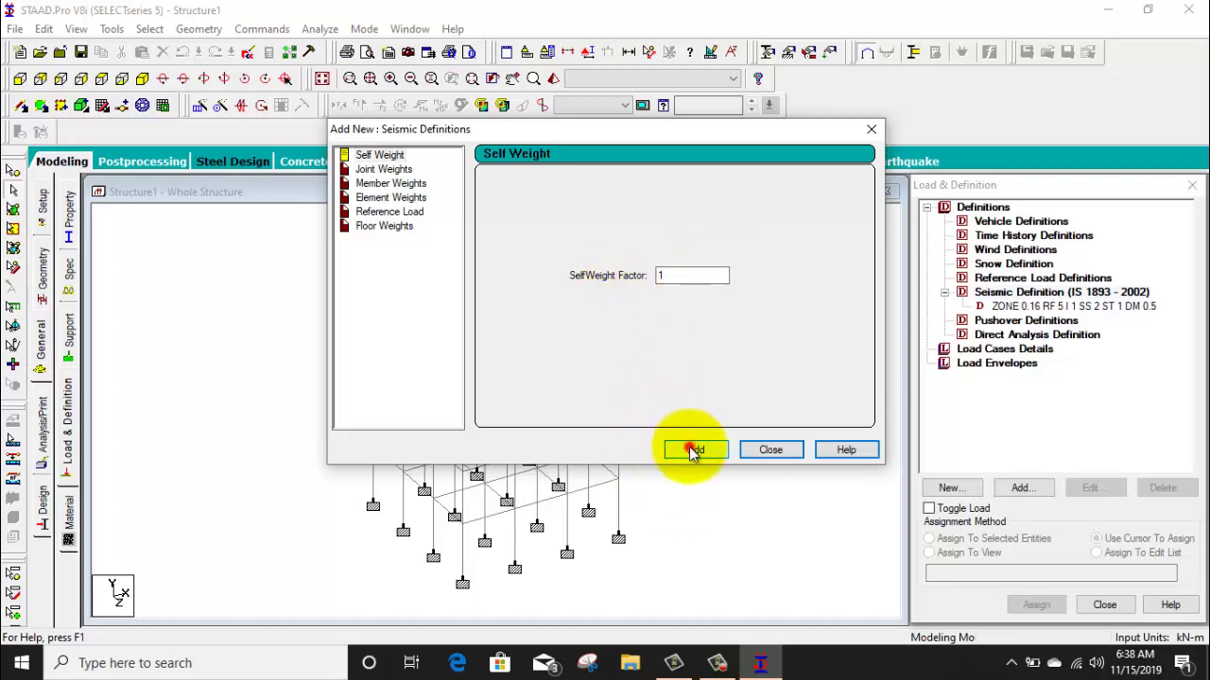
click(386, 185)
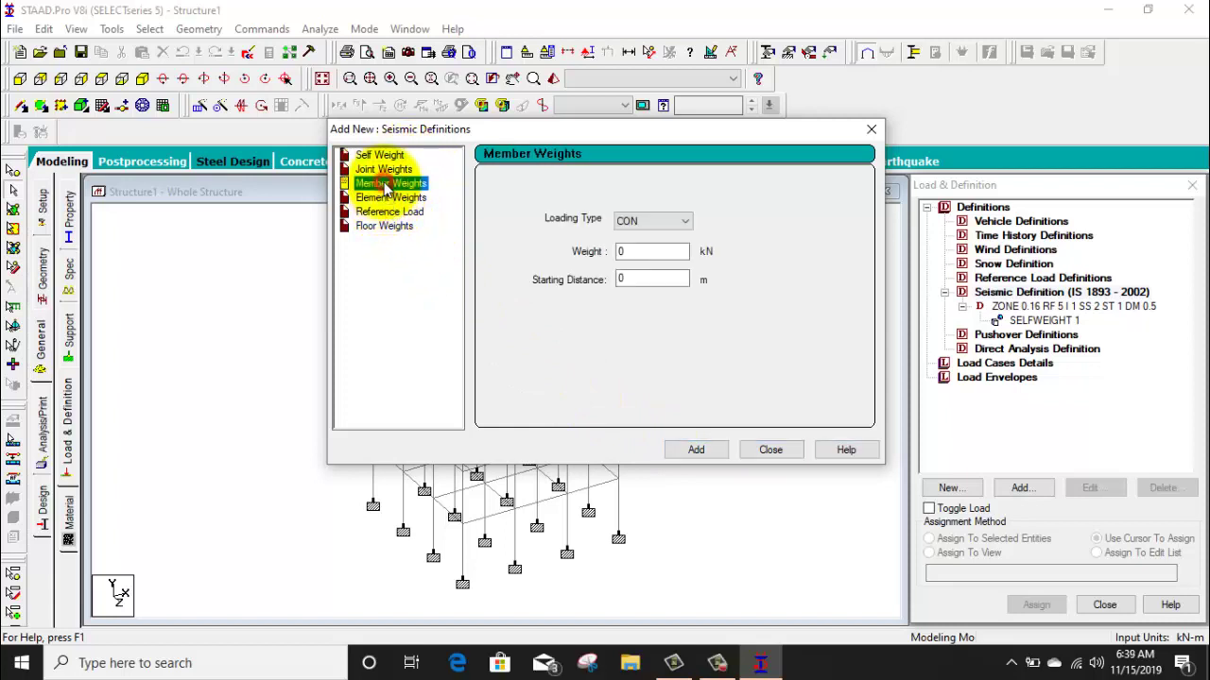
click(636, 223)
click(638, 248)
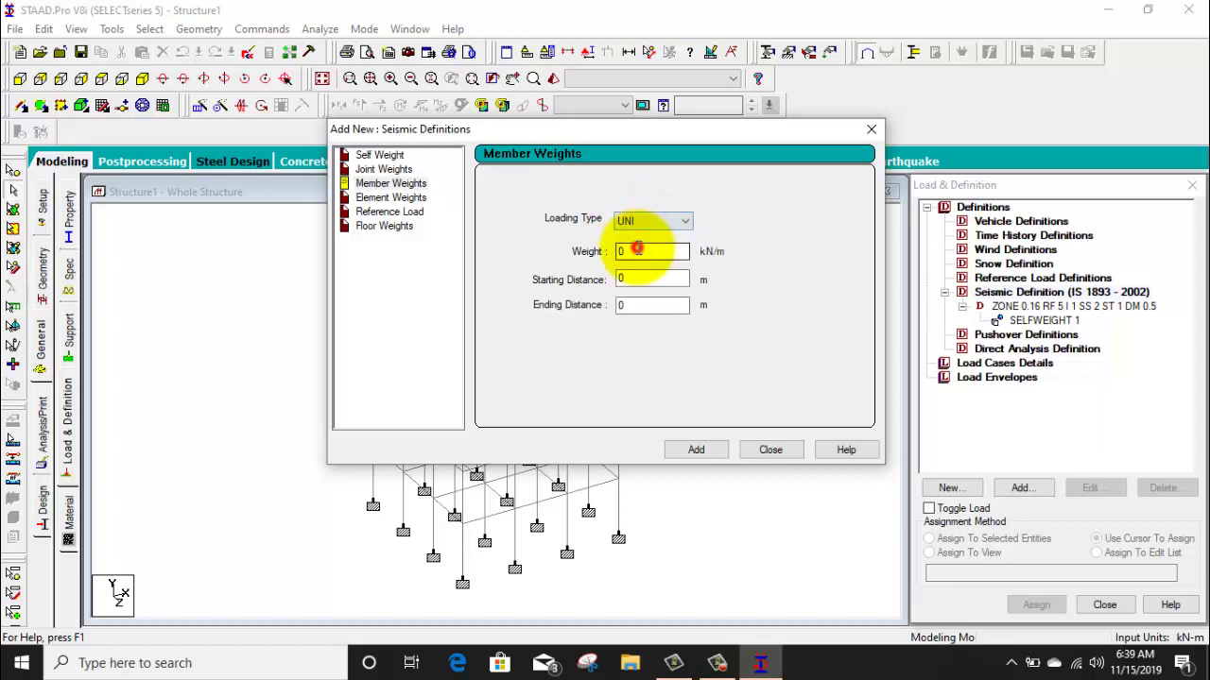
double_click(638, 249)
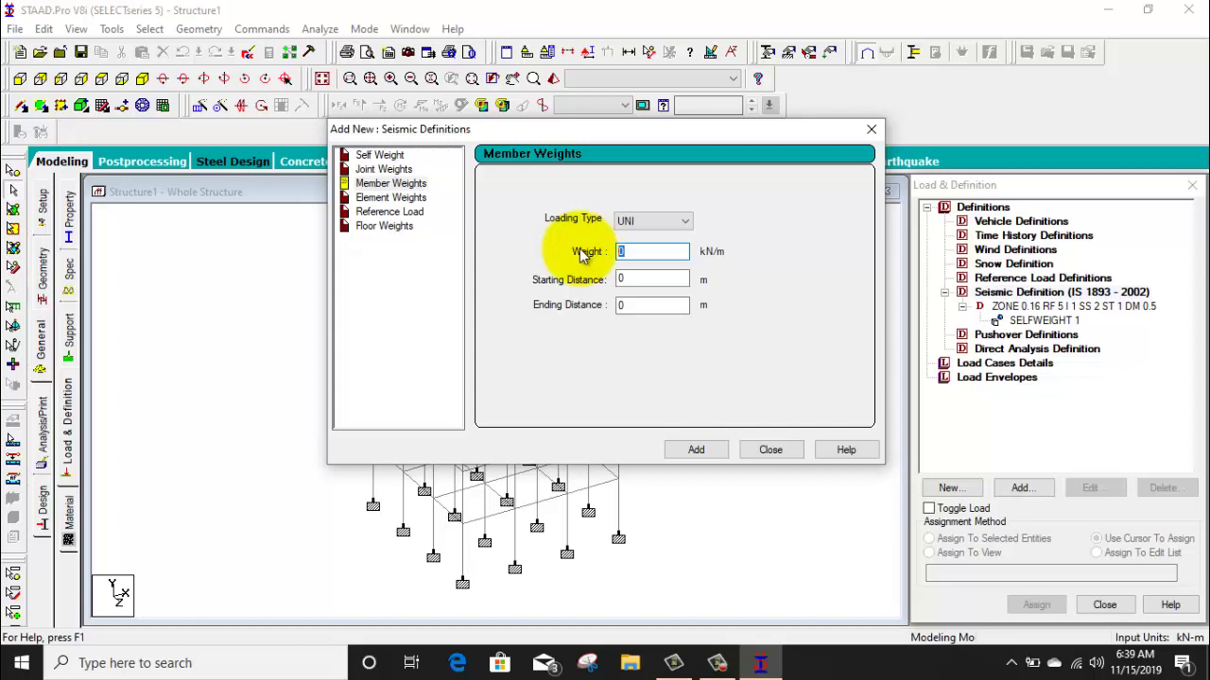
text(12.1)
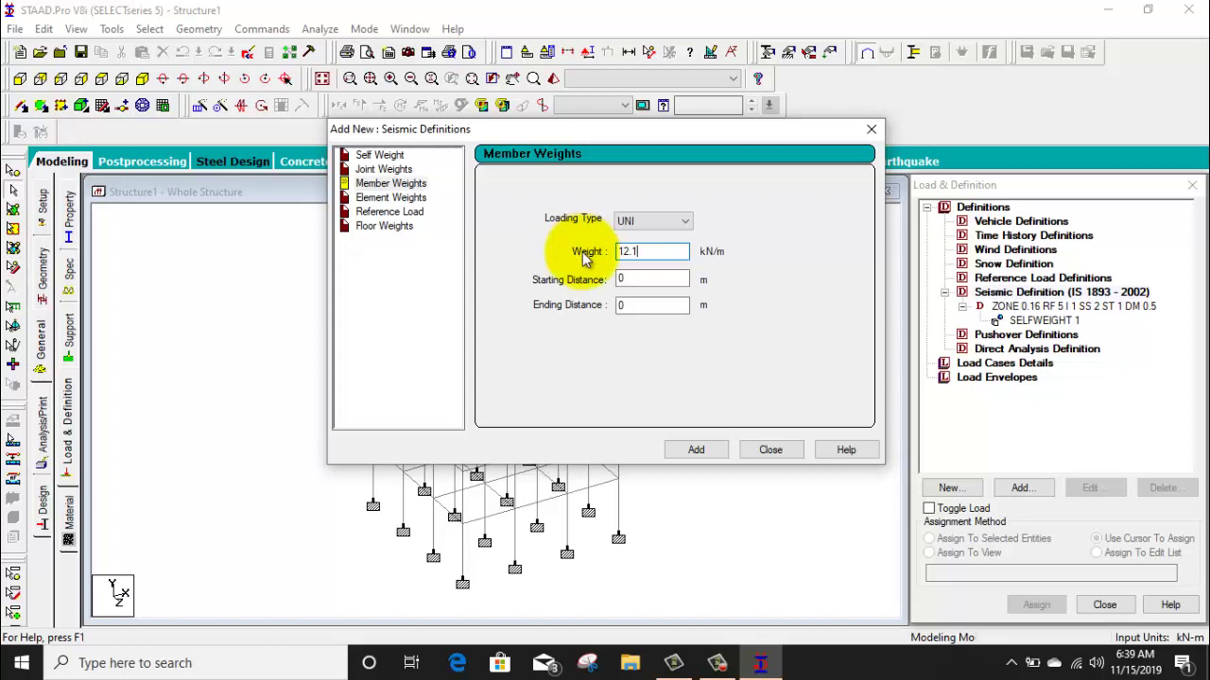
click(684, 452)
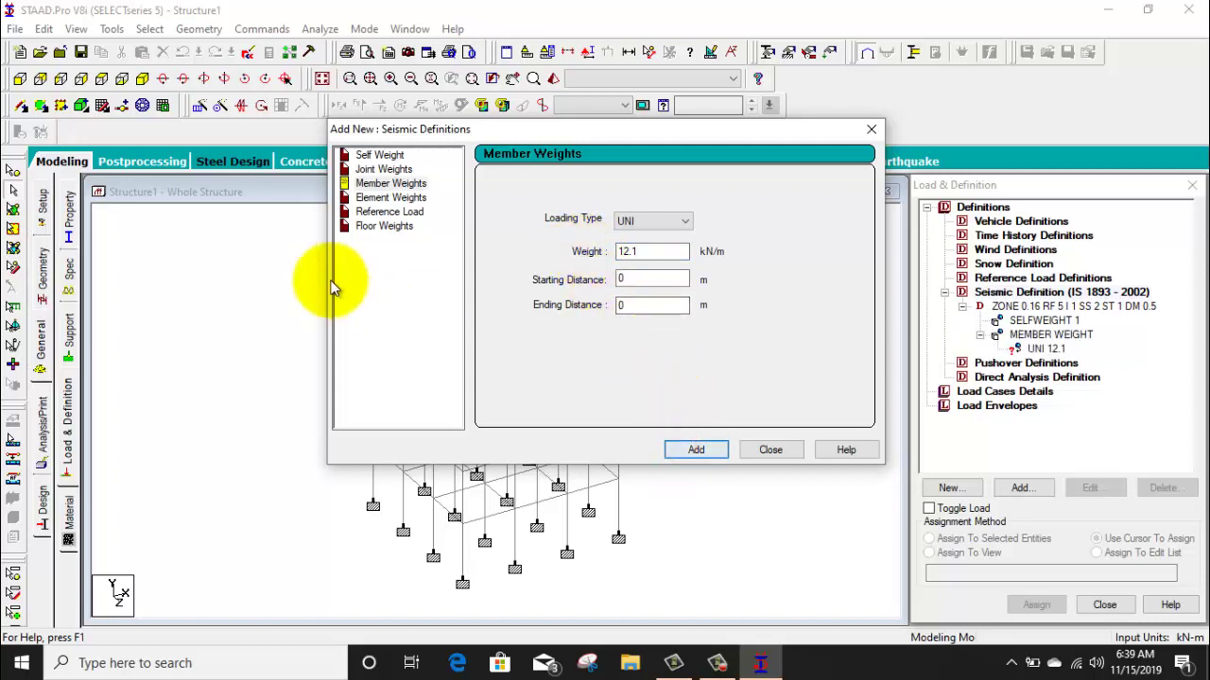
Step: Add a floor weight with a pressure of 4.75 kN/m2 over a Y range of 3 to 12 m to the seismic definition
click(384, 226)
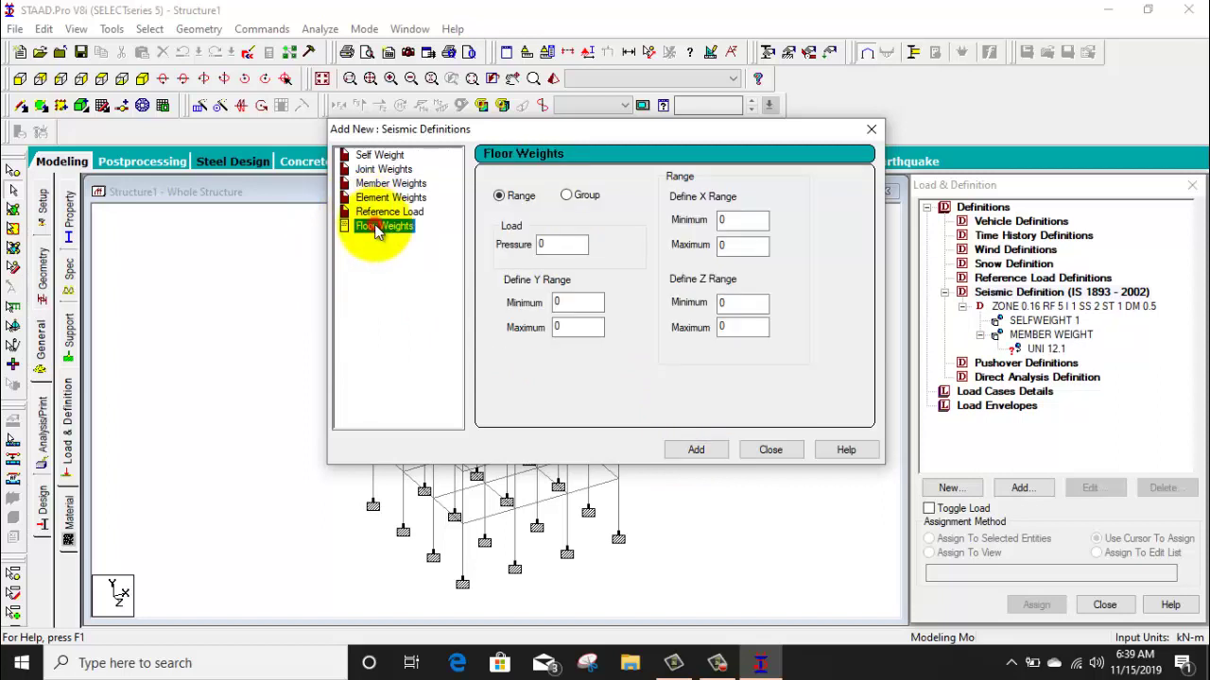
double_click(563, 244)
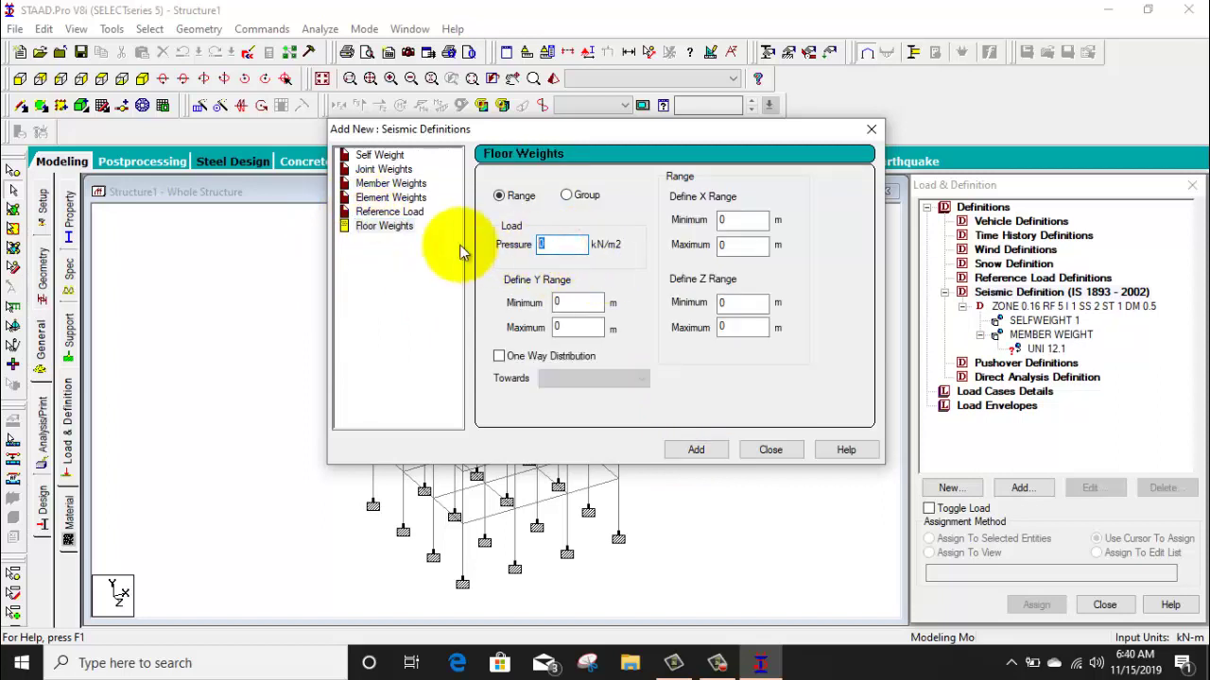
text(4.75)
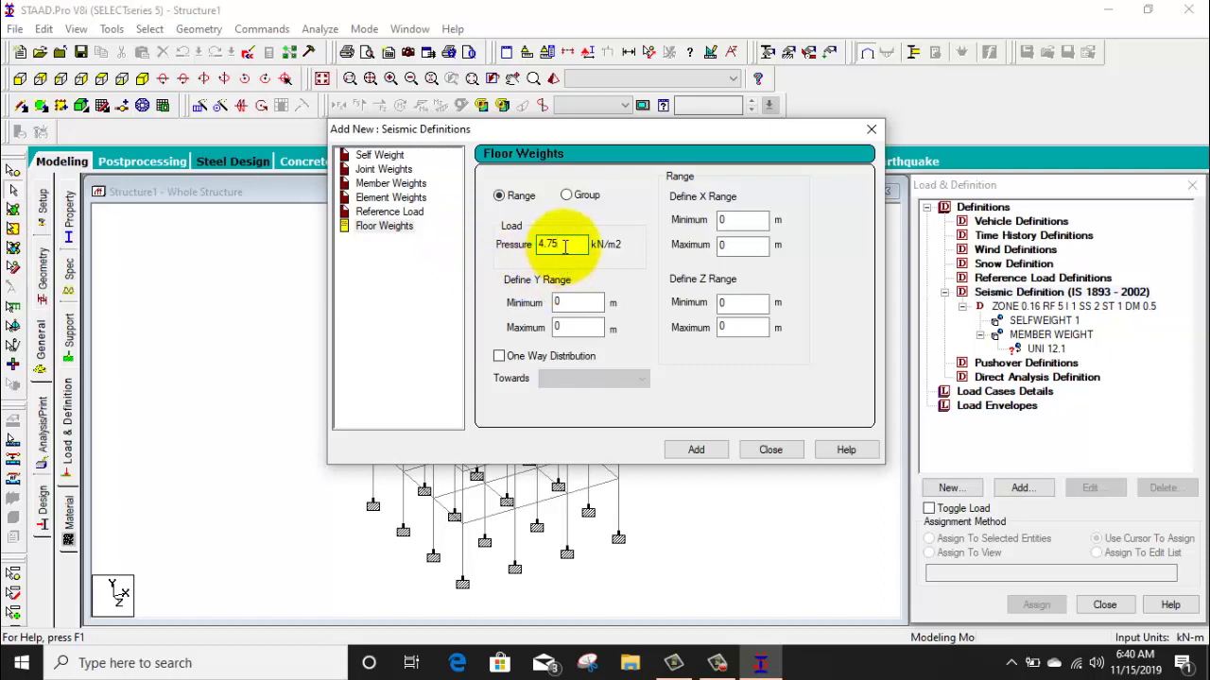
click(571, 300)
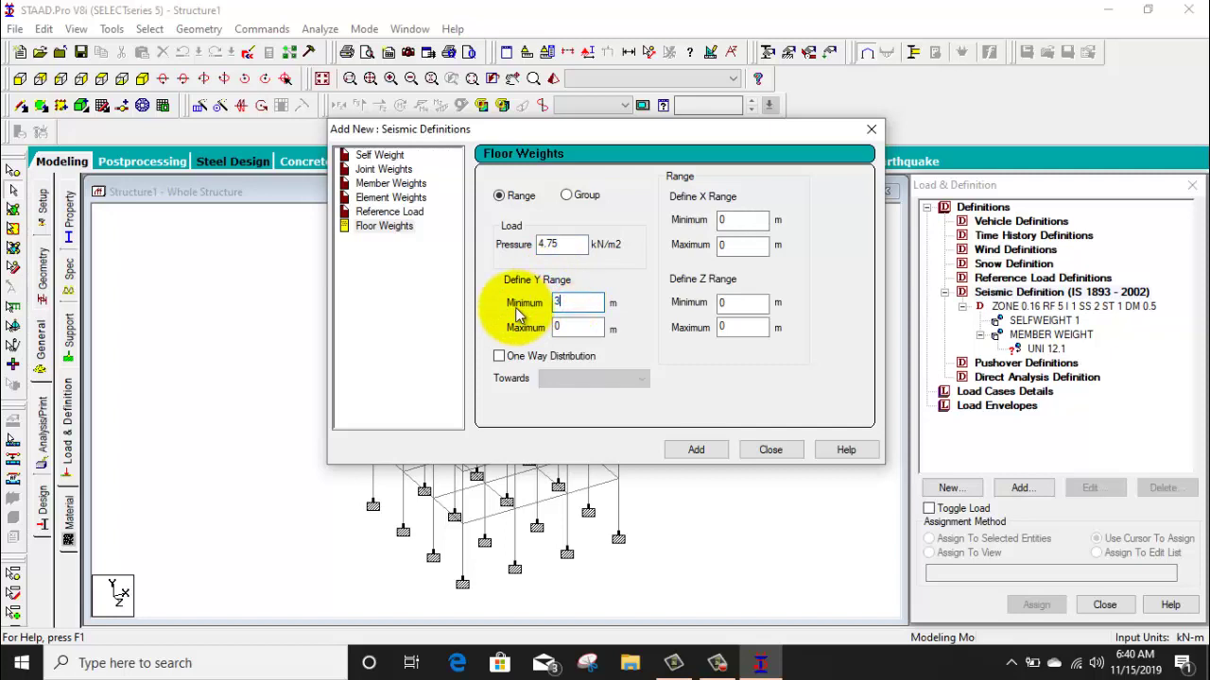
text(3)
click(572, 326)
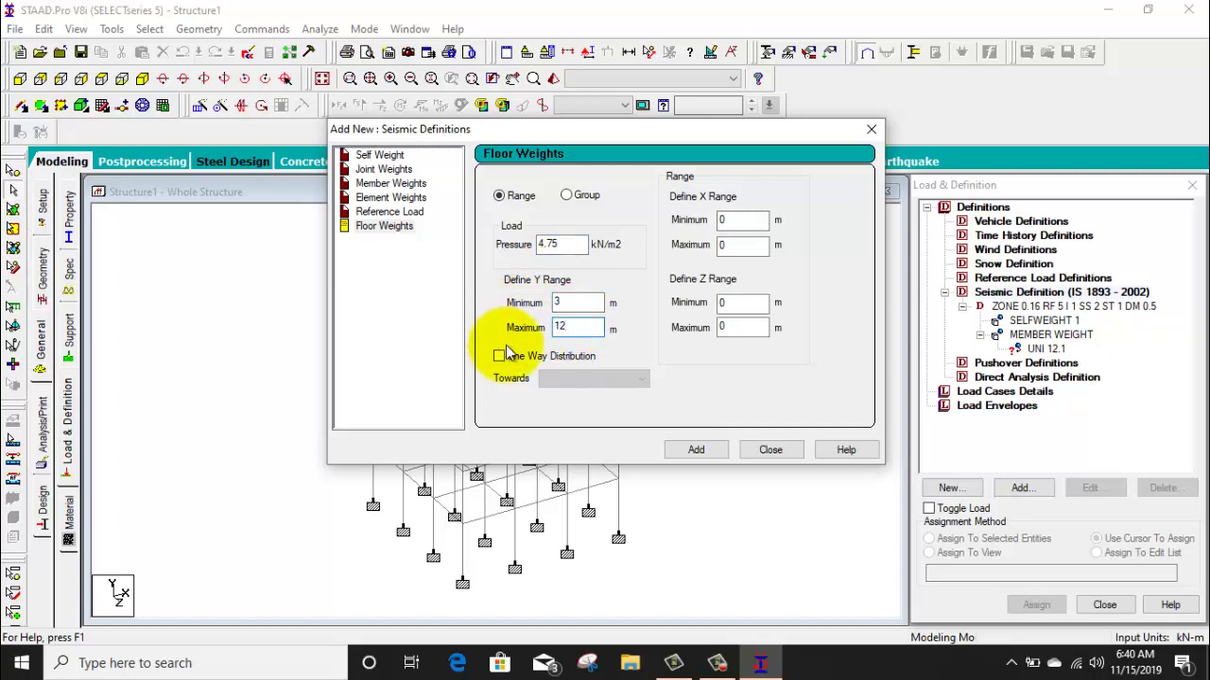
text(12)
click(702, 452)
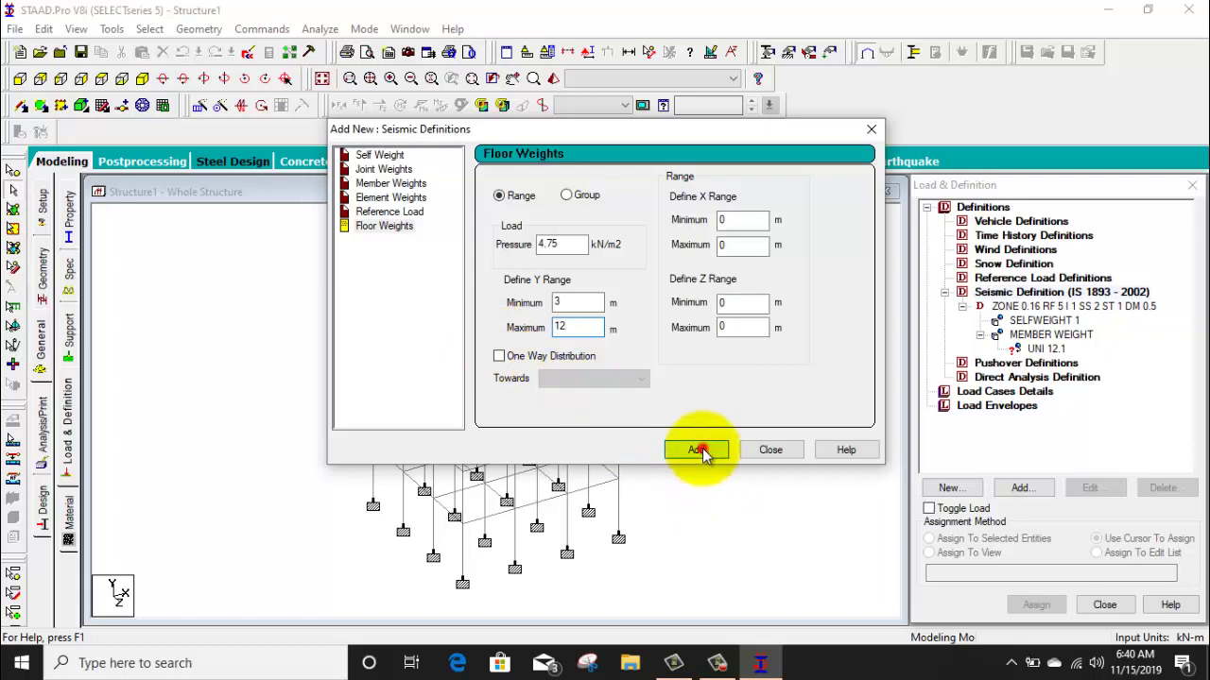
click(761, 450)
Step: Assign the 12.1 kN/m member weight to all beams of the three floor levels below the roof
click(1021, 349)
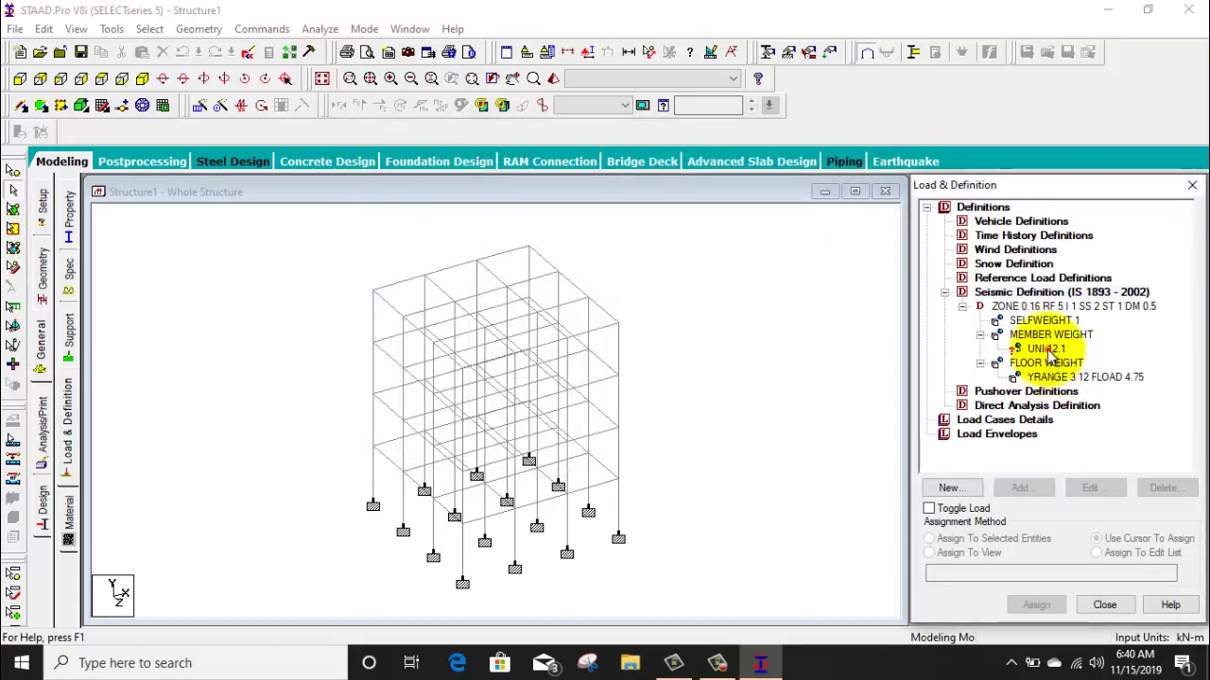
click(20, 79)
drag(668, 321, 208, 355)
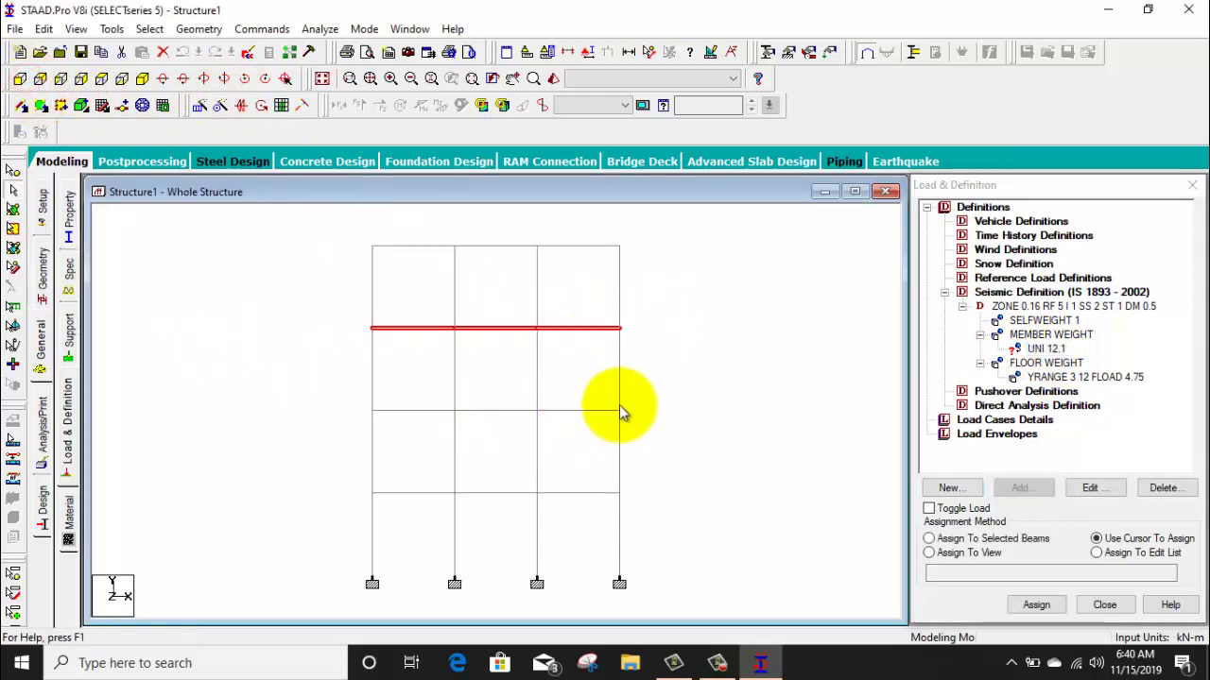
drag(648, 397, 298, 413)
drag(664, 473, 270, 505)
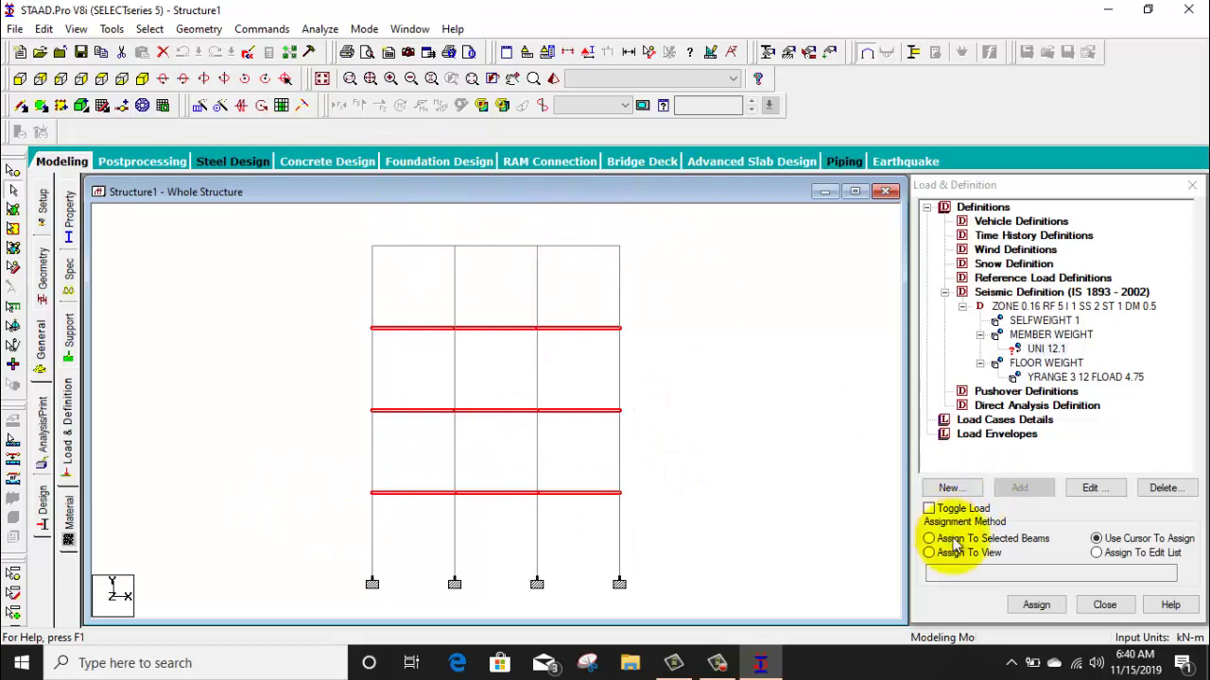
click(998, 538)
click(1036, 605)
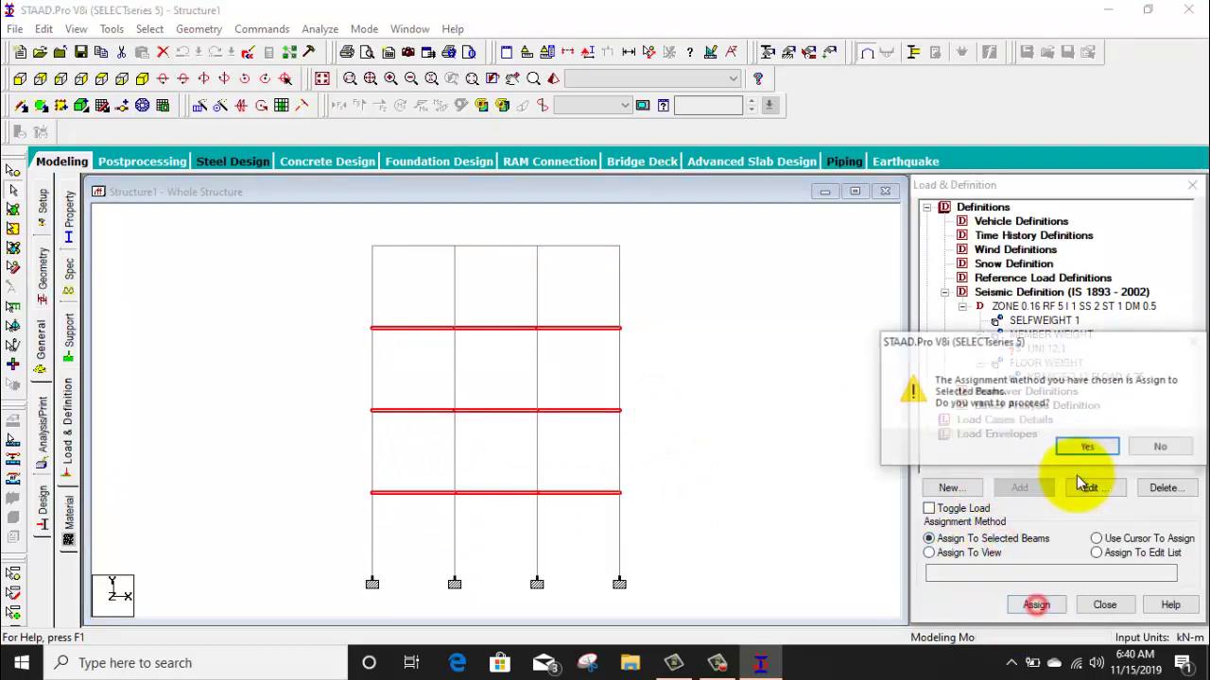
click(1087, 448)
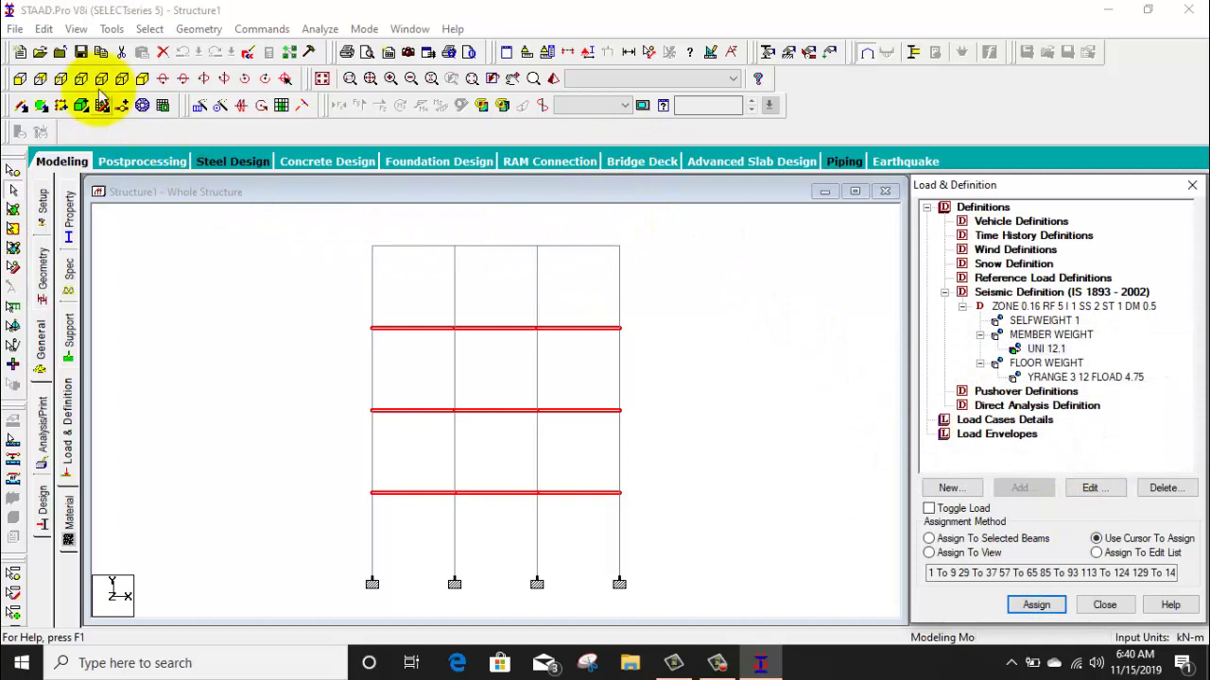
click(143, 80)
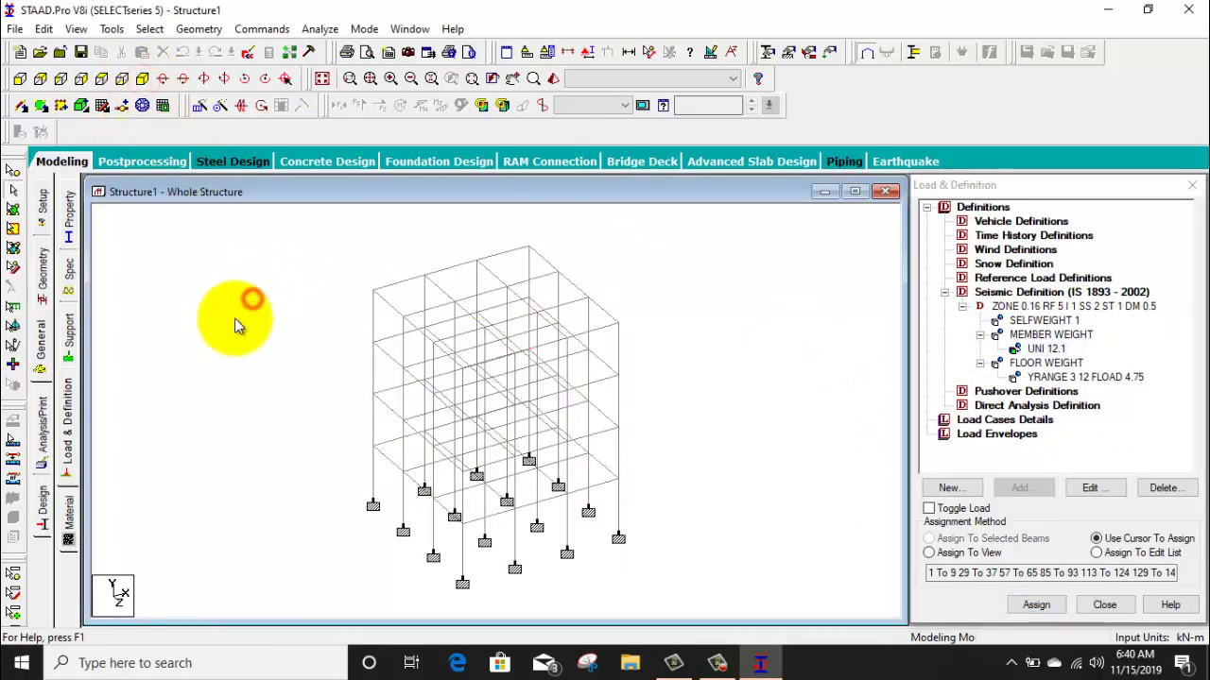
Step: Create two primary load cases of loading type Seismic, titled EQ+X and EQ-X
click(66, 422)
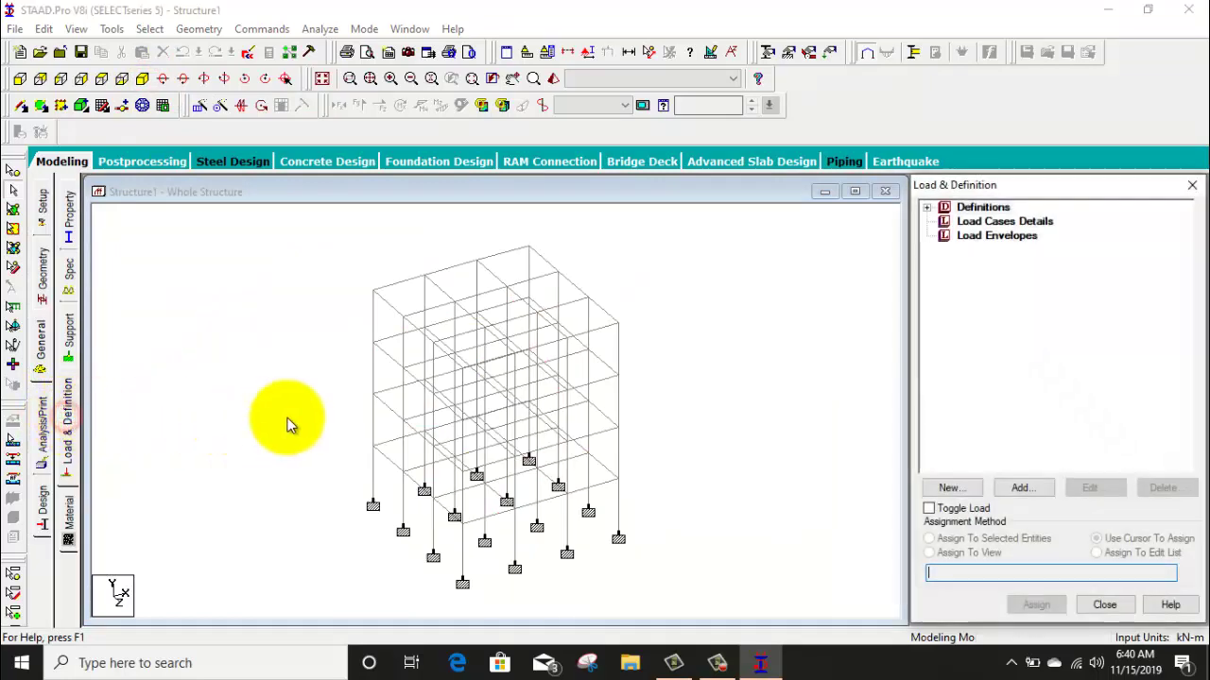
click(987, 223)
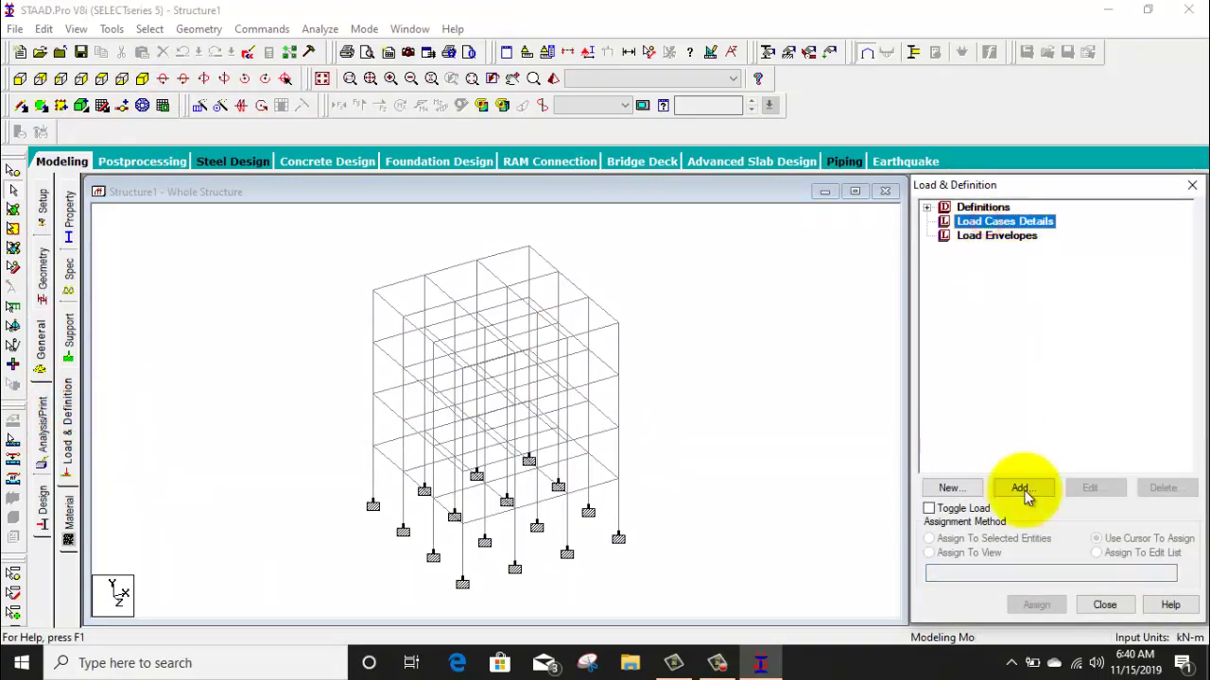
click(1018, 489)
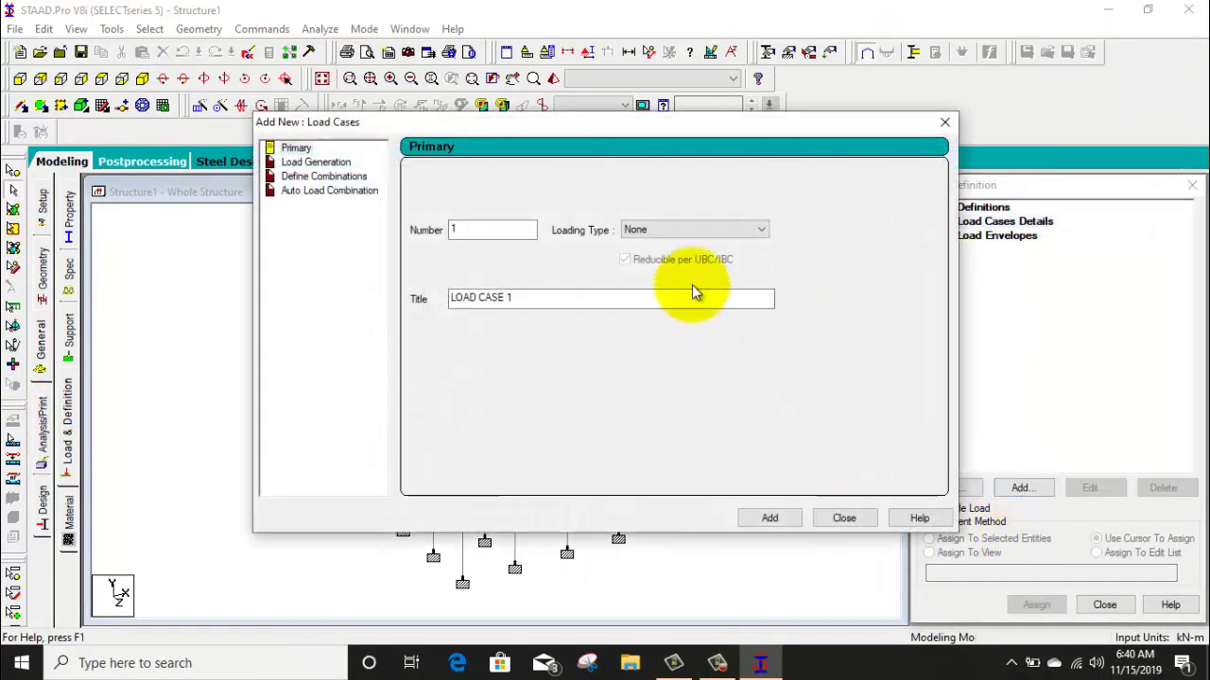
click(674, 229)
click(679, 255)
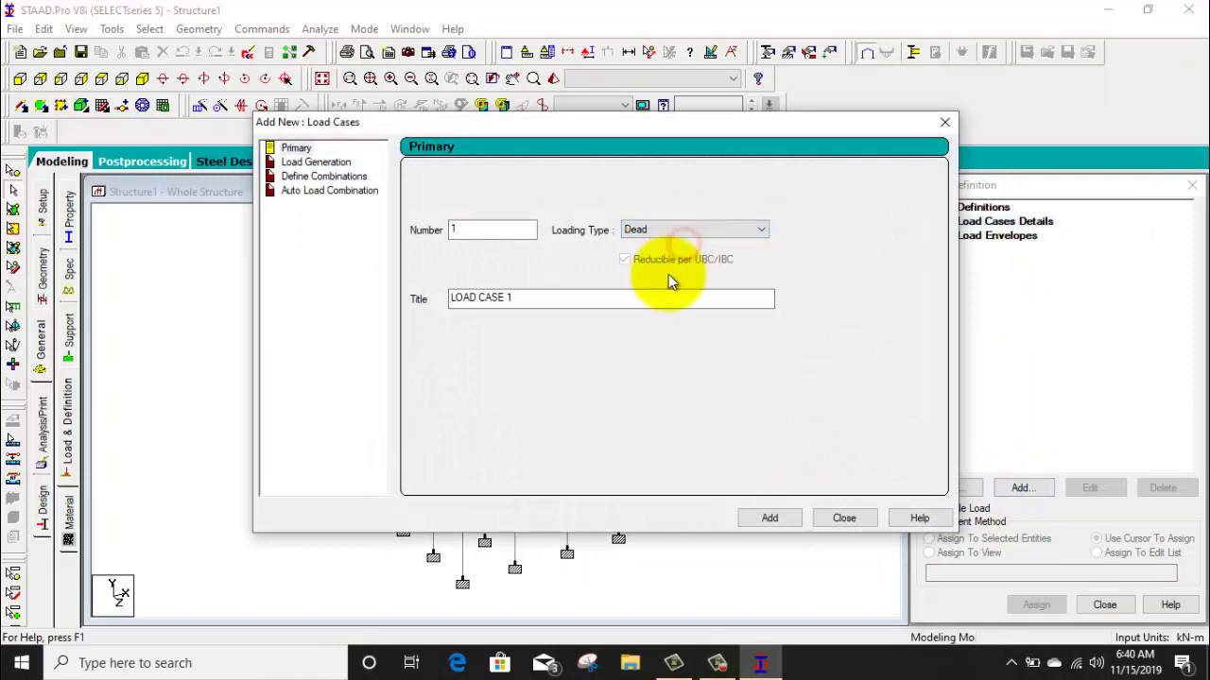
click(639, 231)
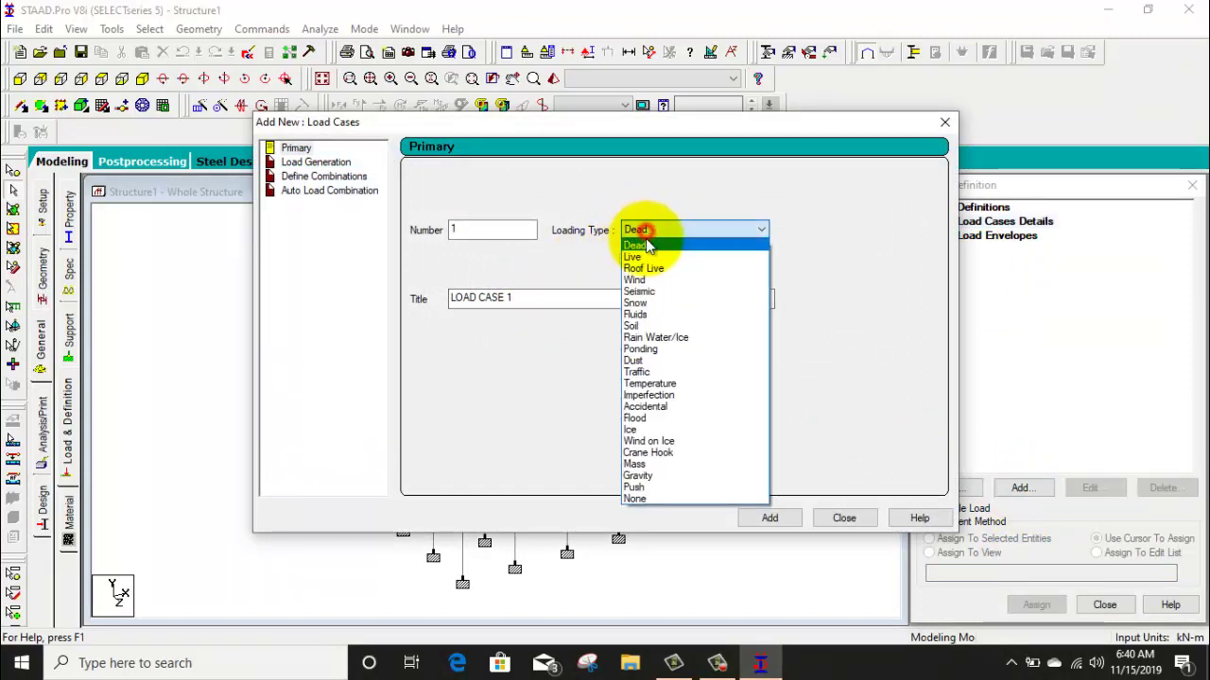
click(650, 292)
drag(530, 299, 431, 302)
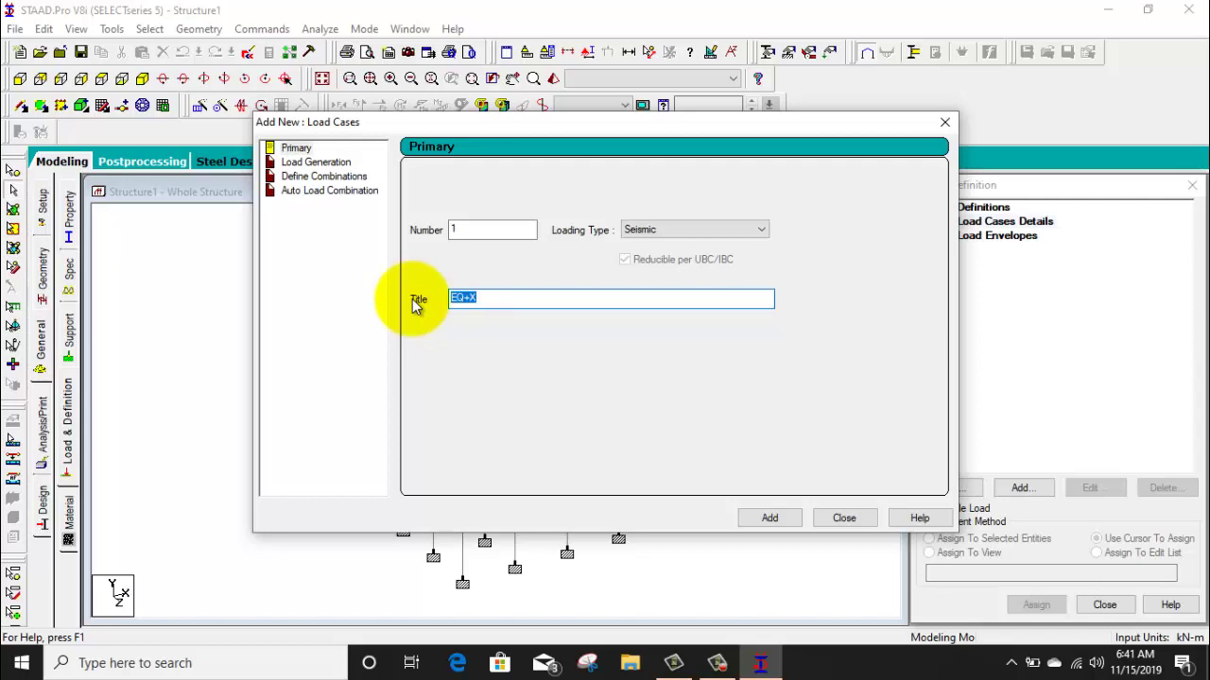
key(Return)
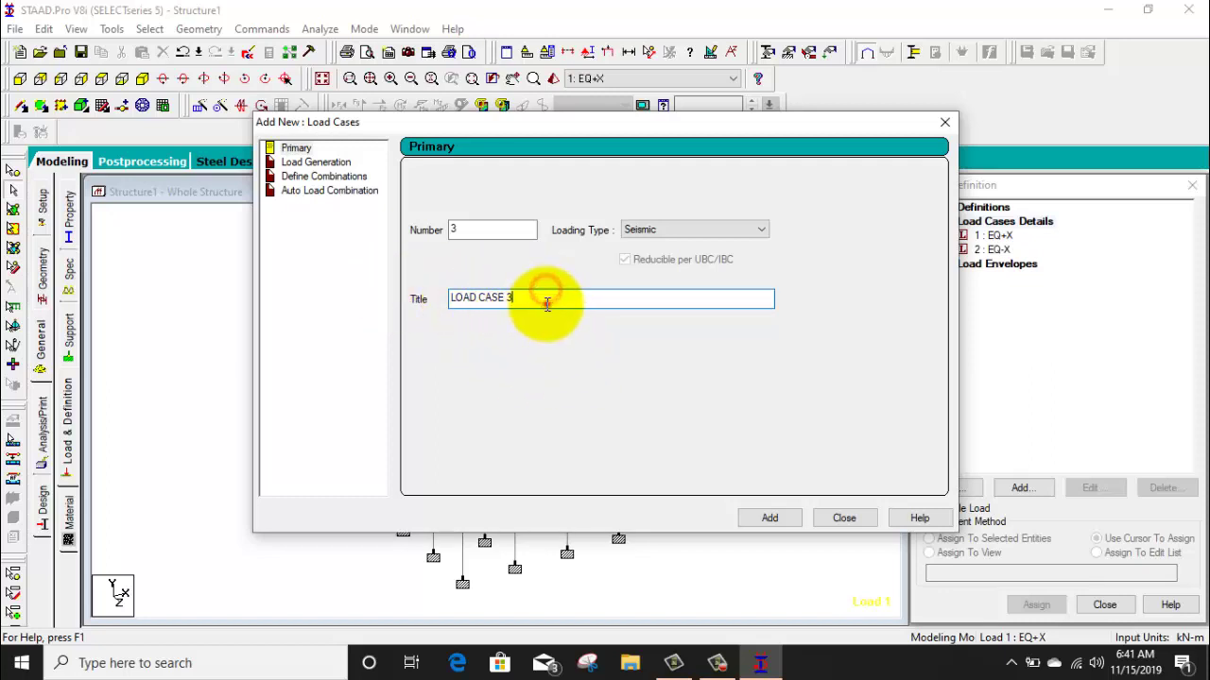
Step: Create primary load case 3 of loading type Seismic with the title EQ+Z
drag(546, 300, 421, 310)
key(BackSpace)
text(EQ+)
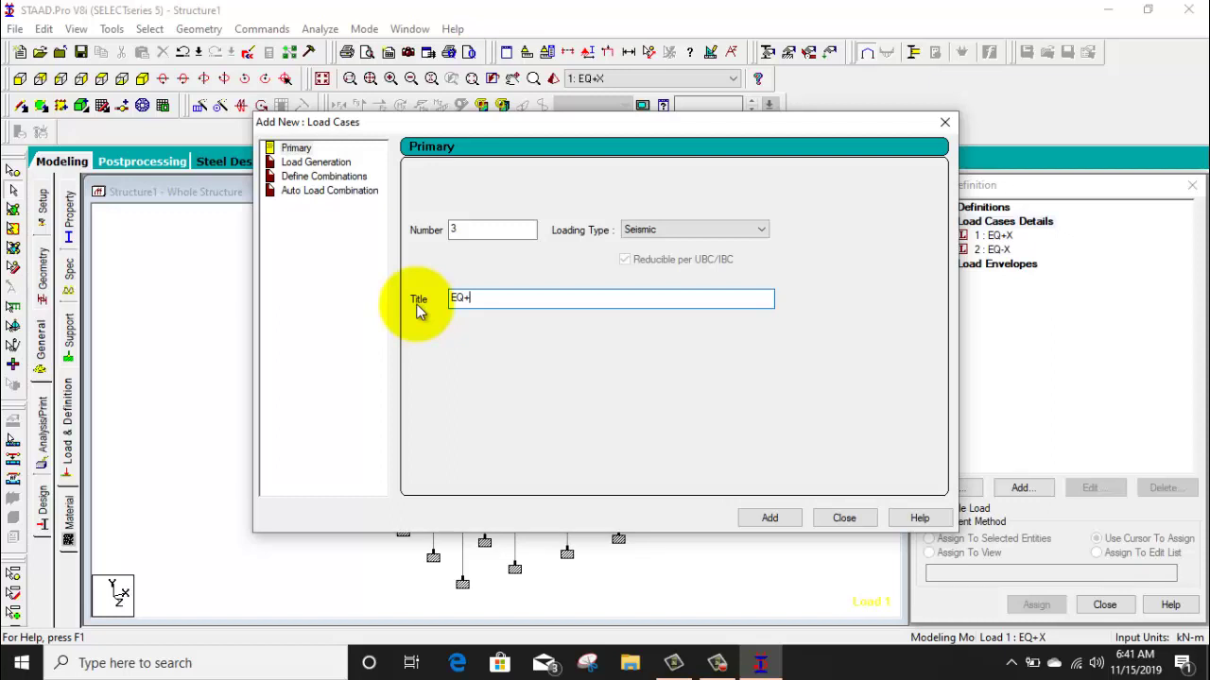
key(shift+Home)
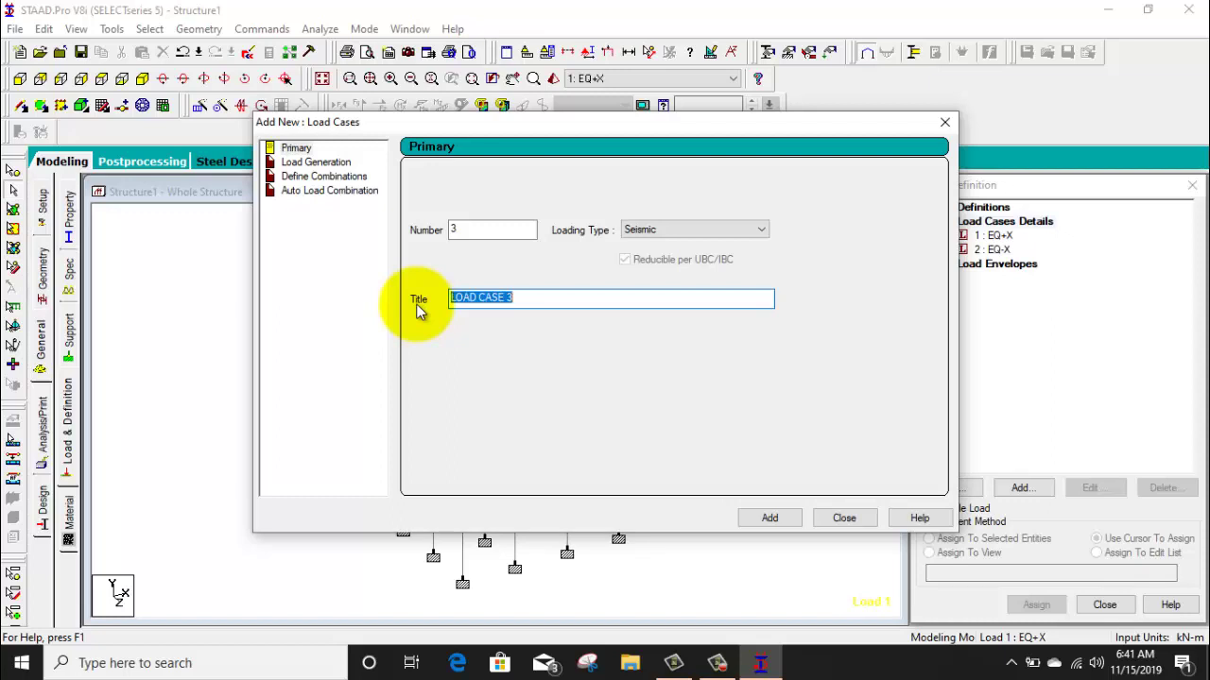
text(E)
key(BackSpace)
text(EQ+Z)
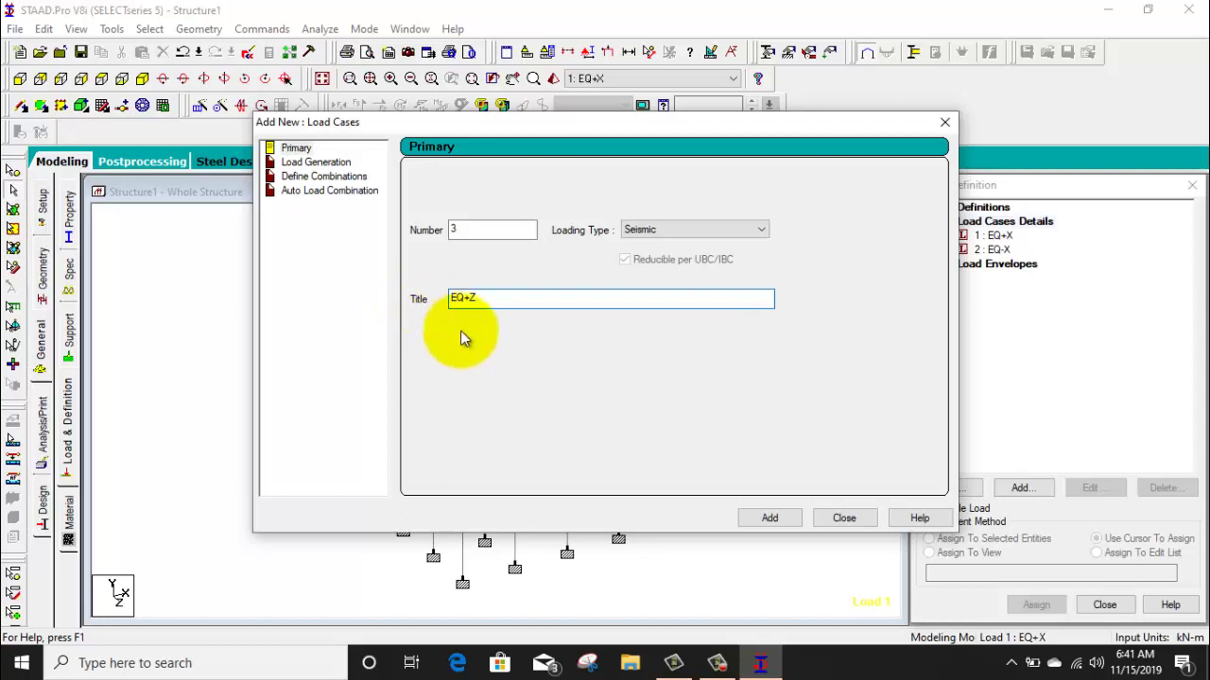
click(769, 518)
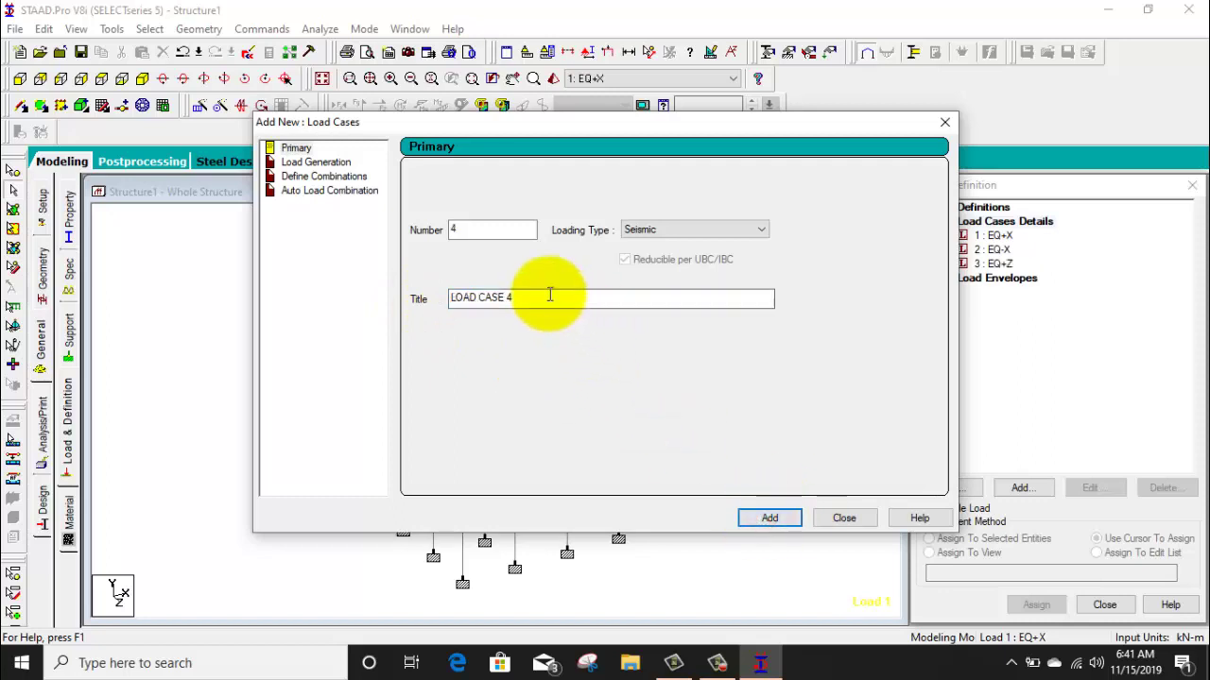
Step: Create primary load case 4 of loading type Seismic with the title EQ-Z
drag(548, 297, 356, 295)
text(EQ)
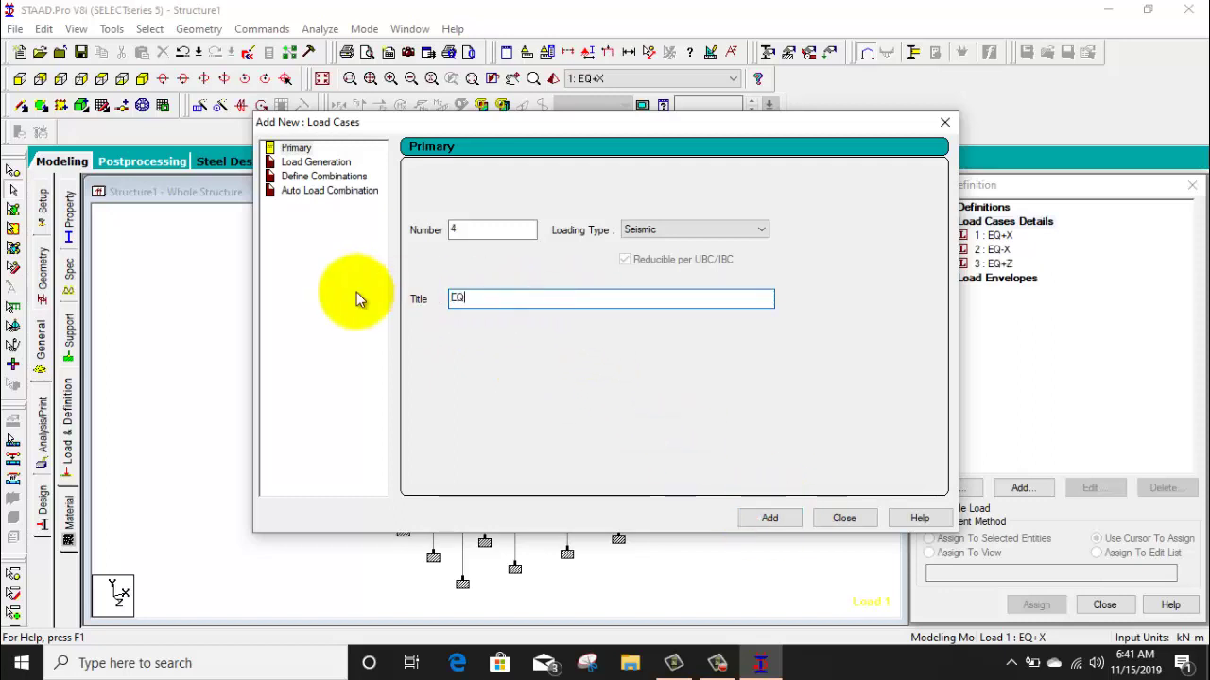
text(-Z)
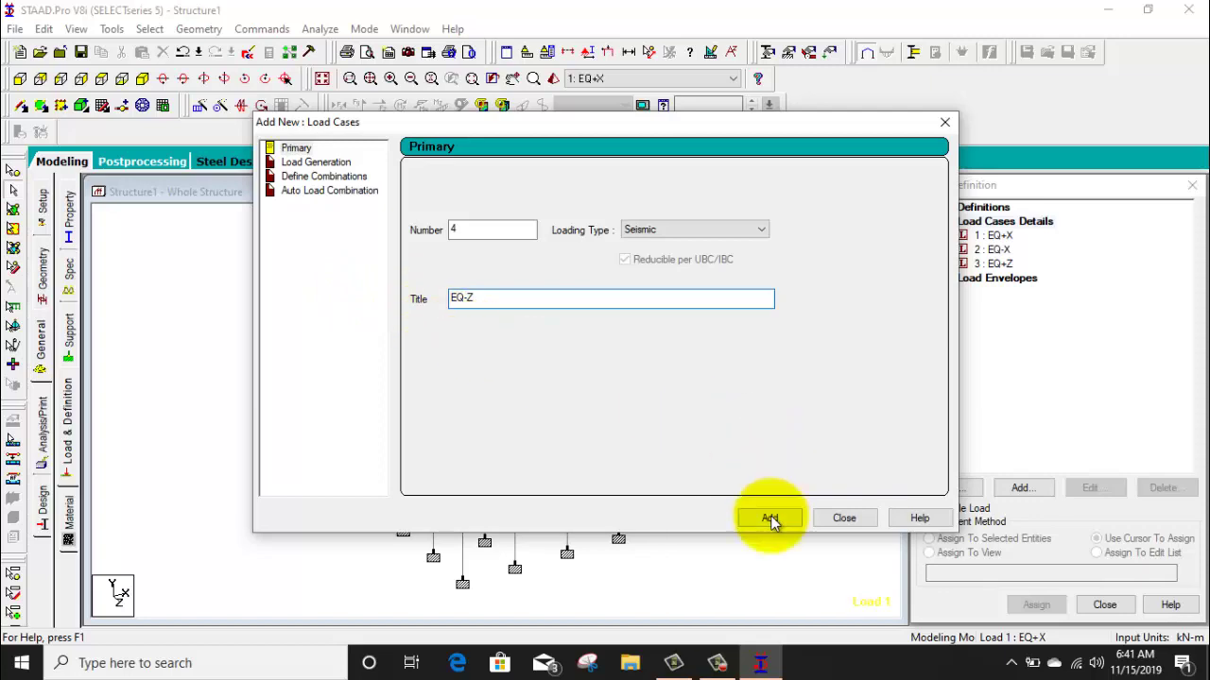
click(770, 519)
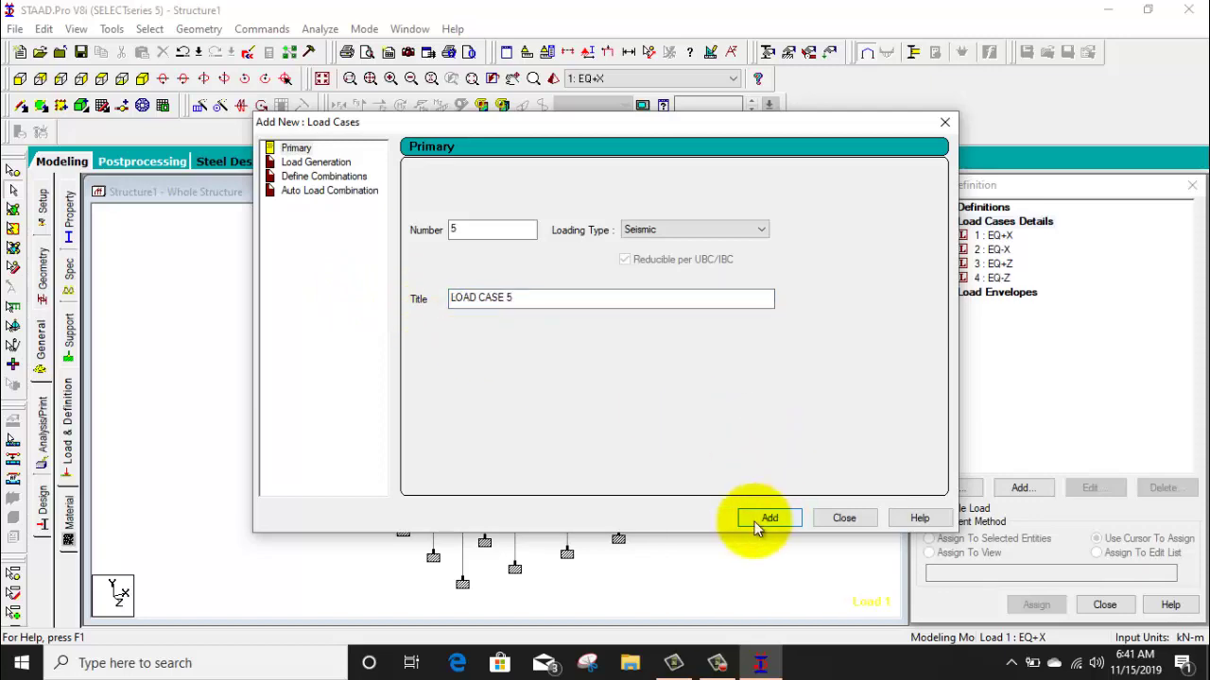
click(832, 521)
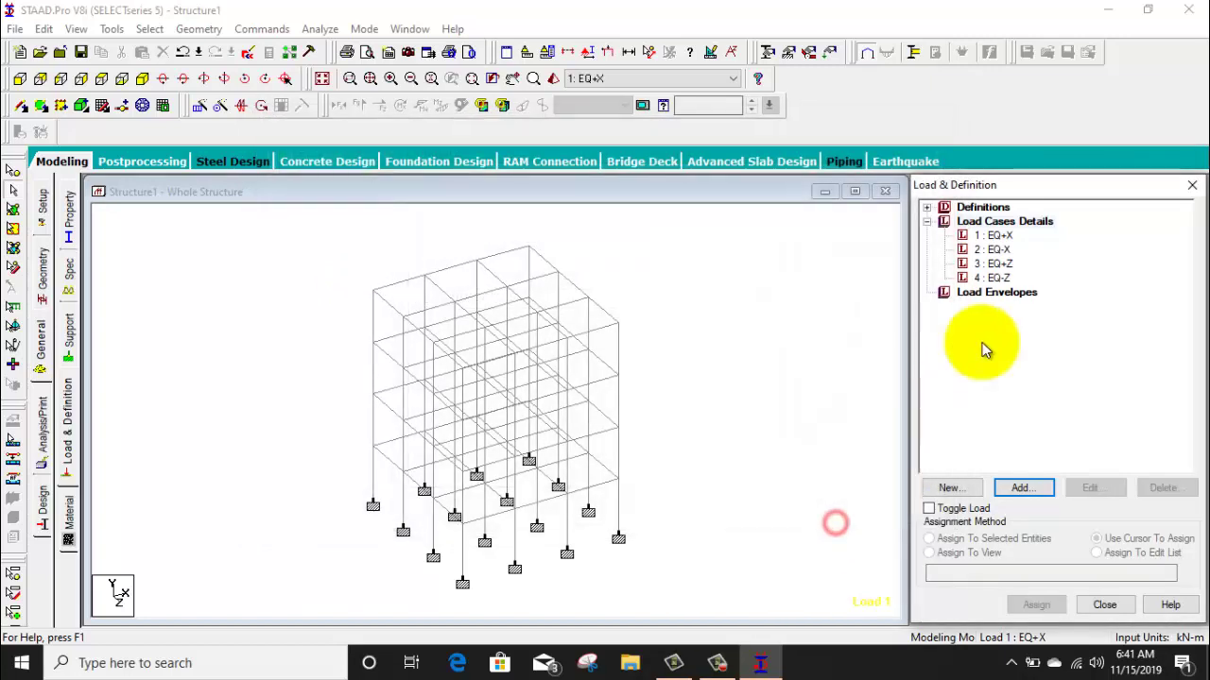
Step: Add a seismic load in the X direction with factor 1 to the EQ+X load case
click(997, 236)
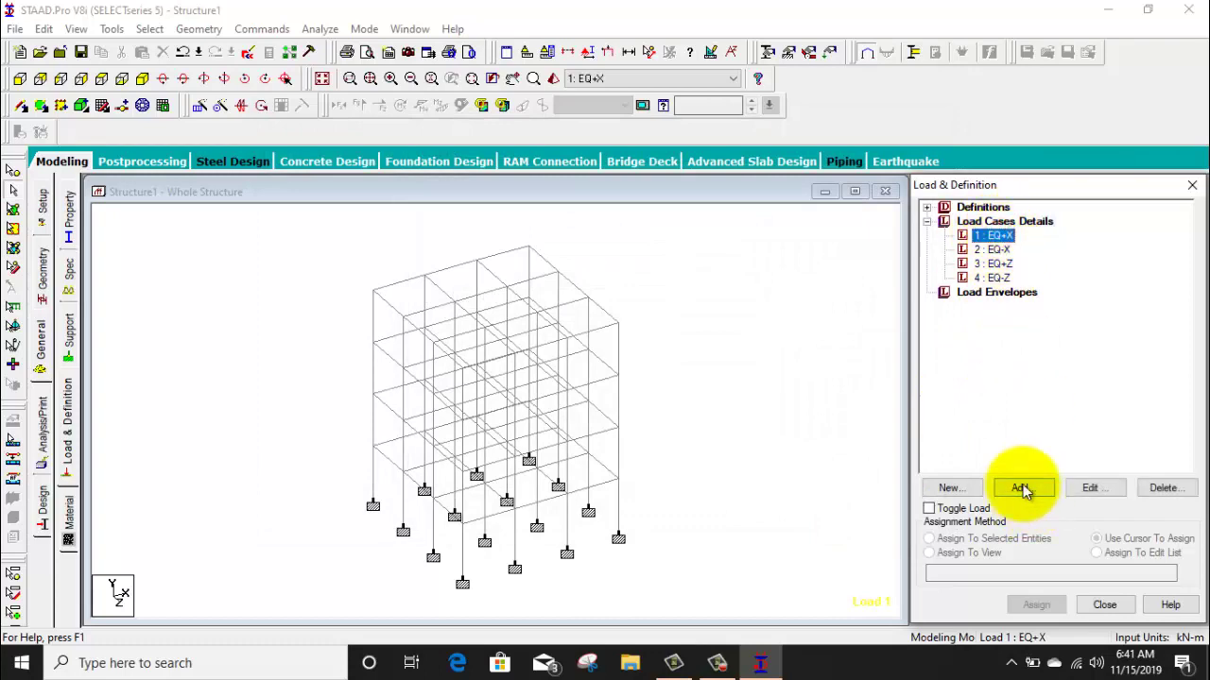
key(Return)
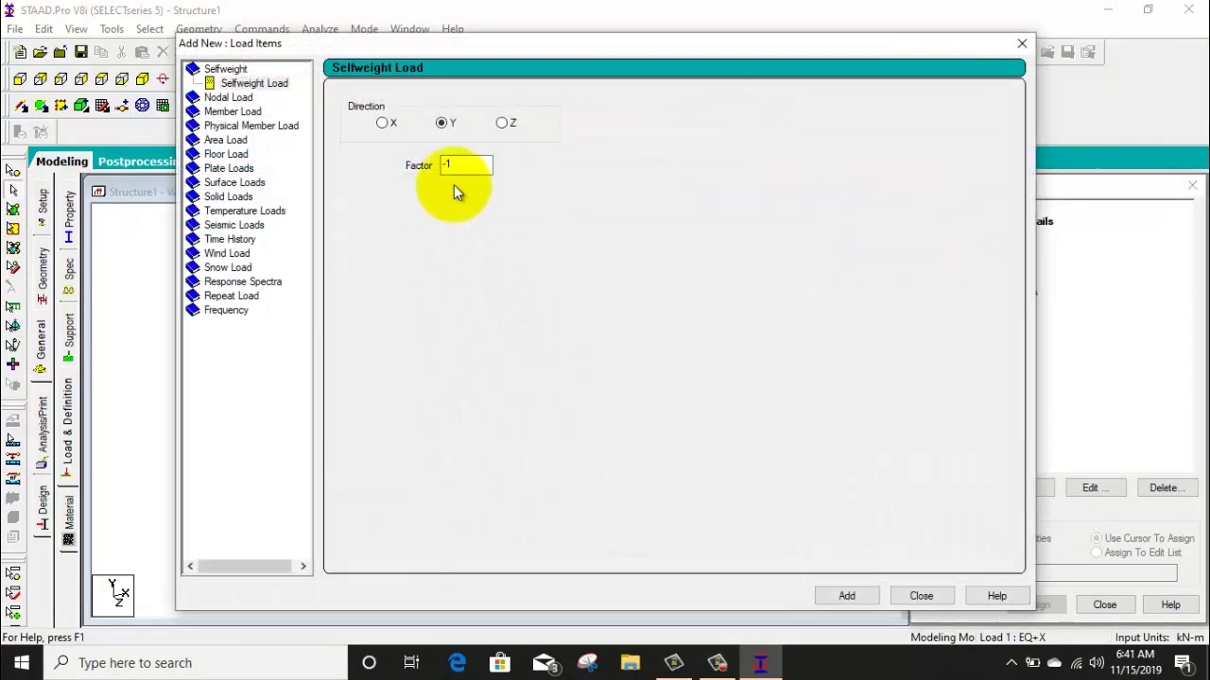
click(235, 228)
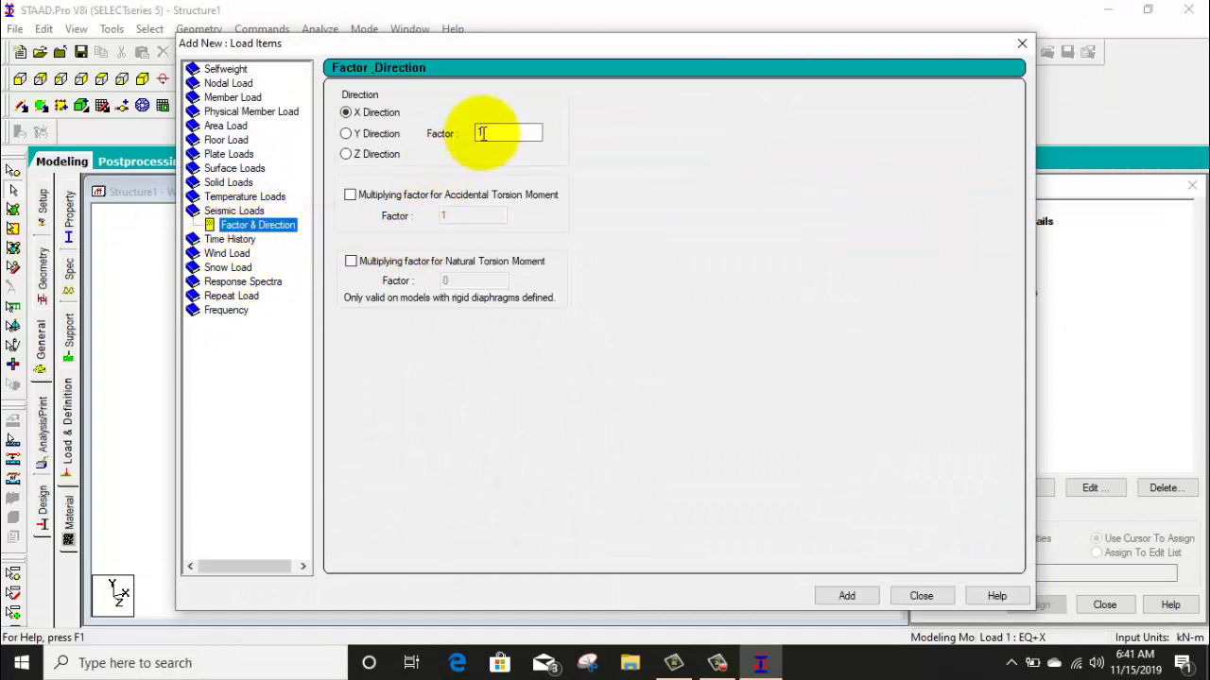
click(913, 595)
Step: Add a seismic load in the X direction with factor -1 to the EQ-X load case
click(992, 264)
click(1009, 496)
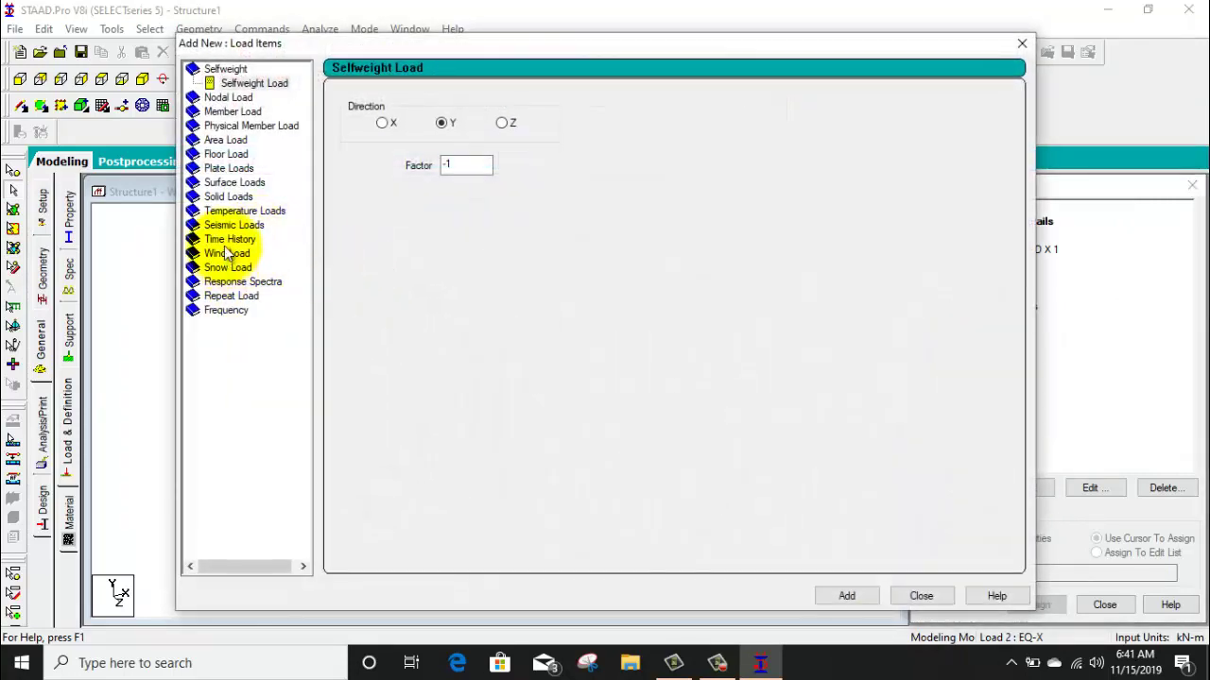
click(234, 225)
click(479, 132)
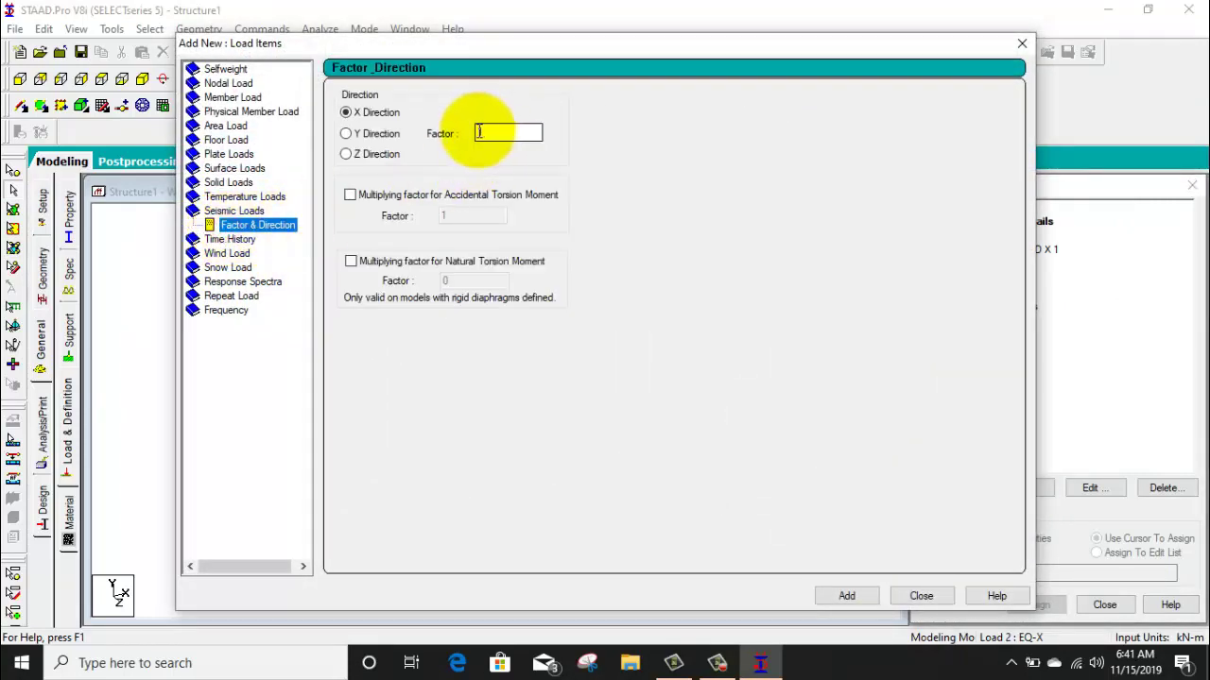
text(-1)
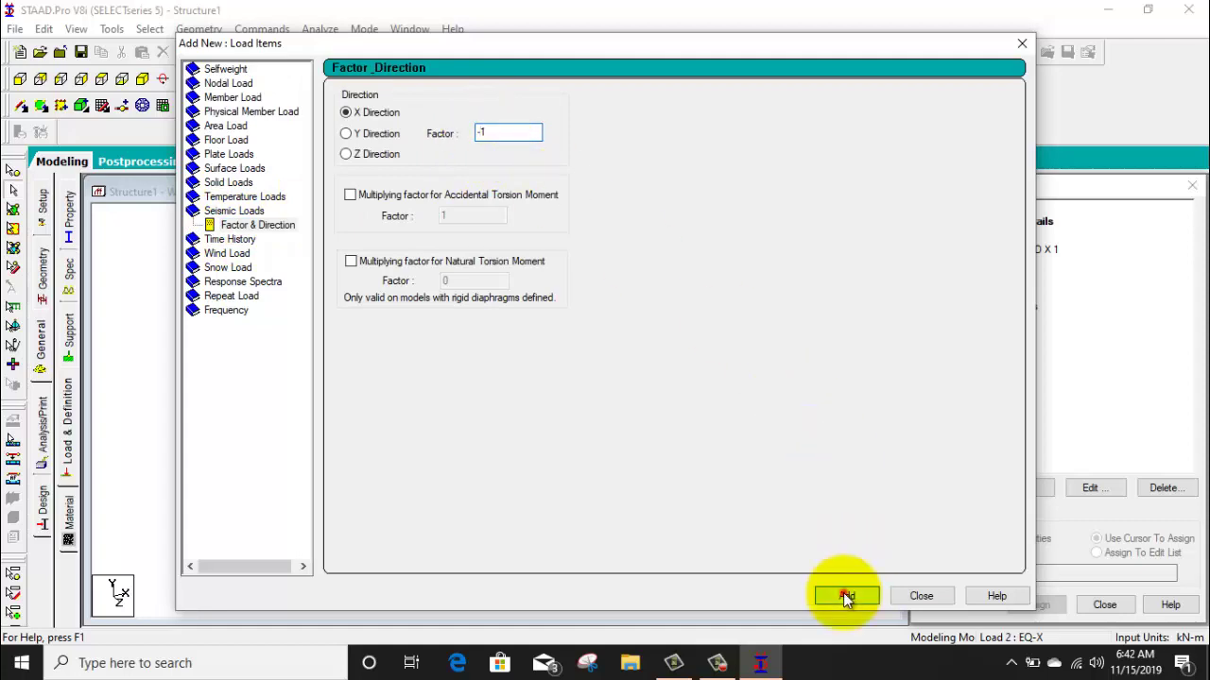
click(910, 596)
Step: Add a seismic load in the Z direction with factor 1 to the EQ+Z load case
click(992, 292)
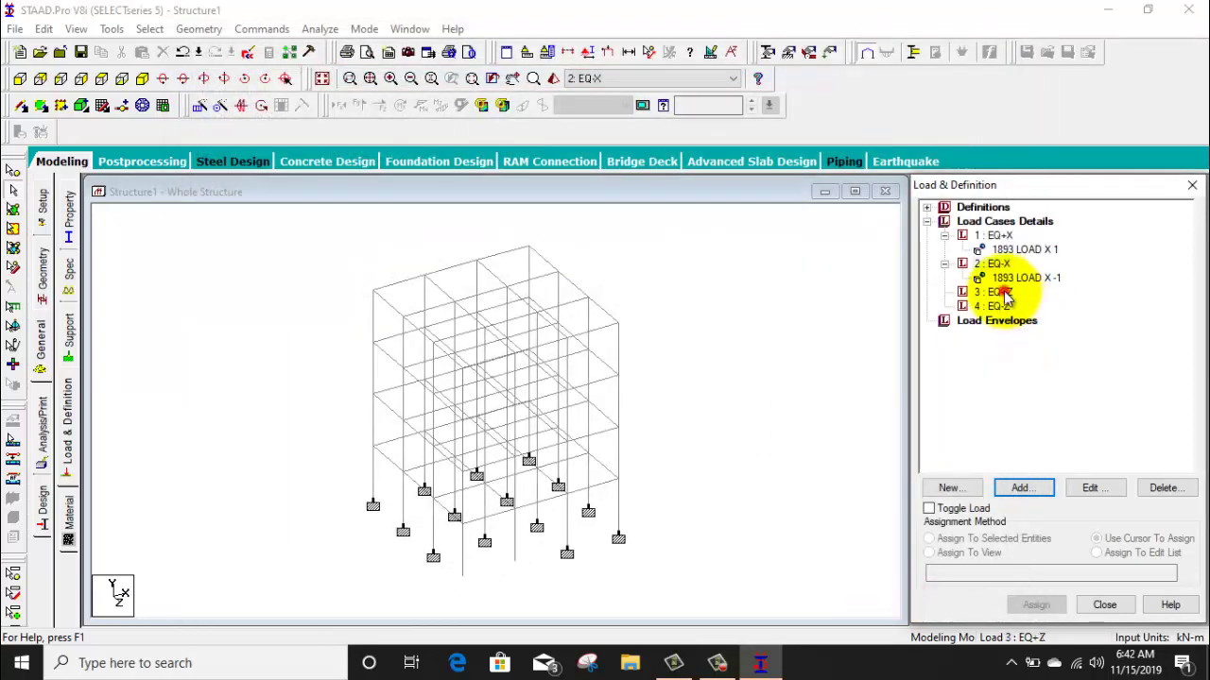
click(1026, 486)
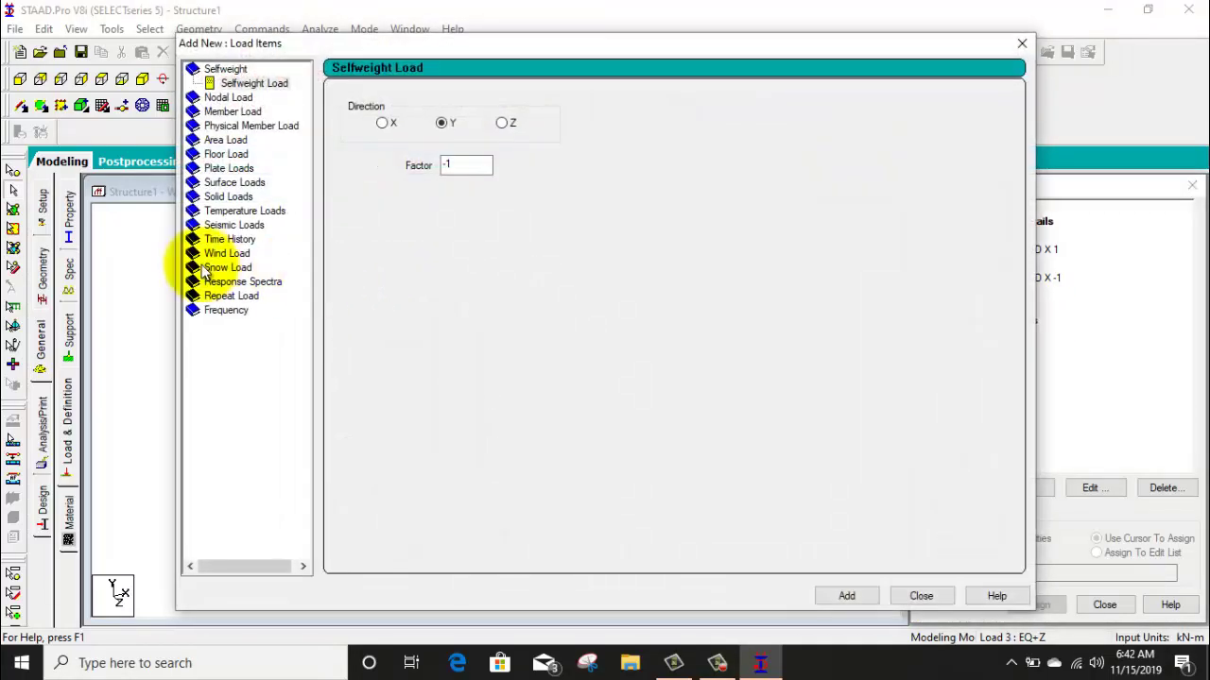
click(231, 226)
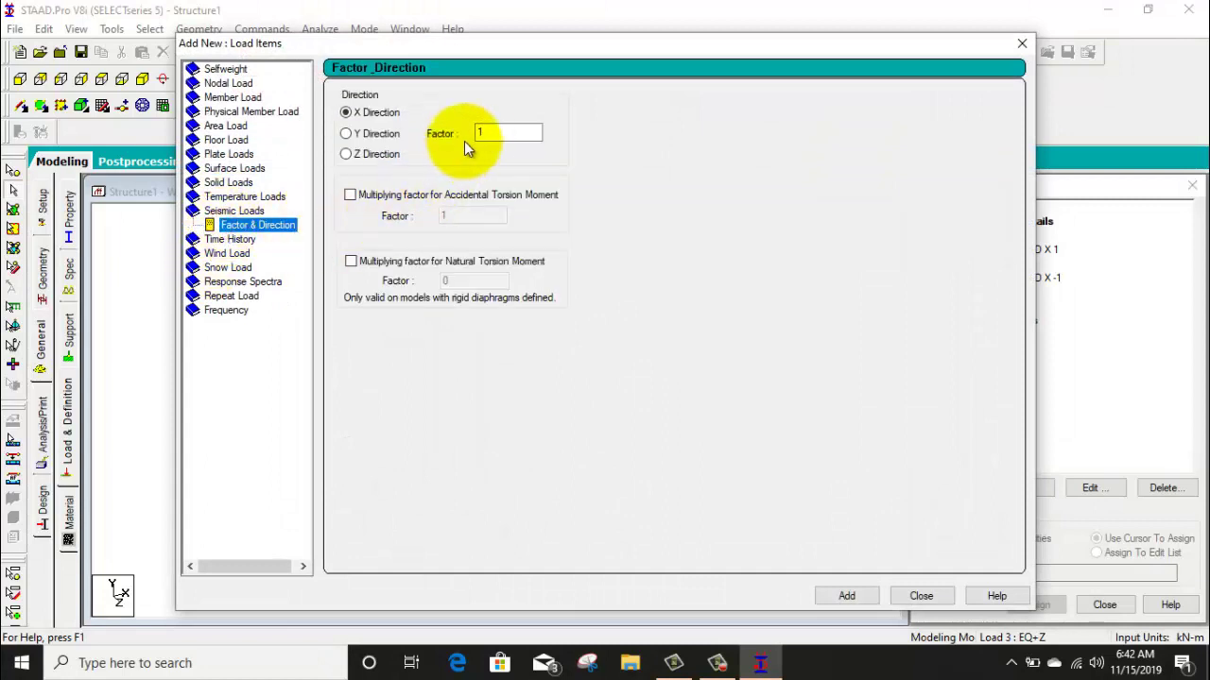
click(359, 155)
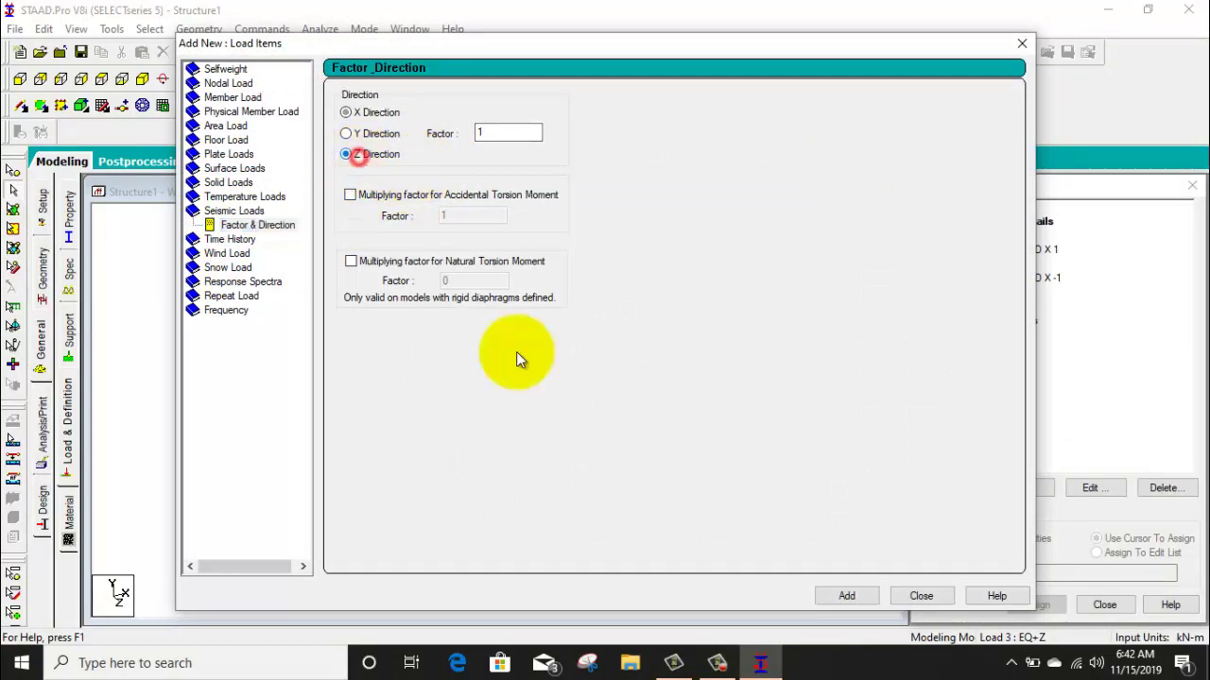
click(920, 596)
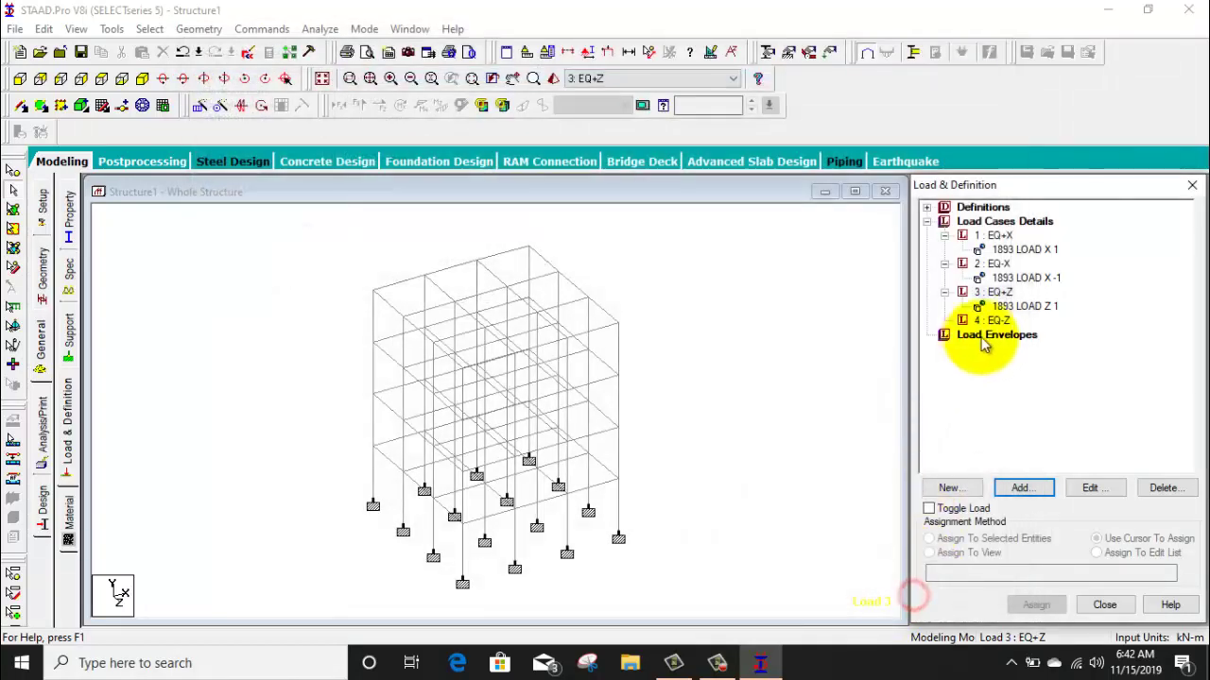
Step: Add a seismic load in the Z direction with factor -1 to the EQ-Z load case
click(992, 320)
click(1019, 489)
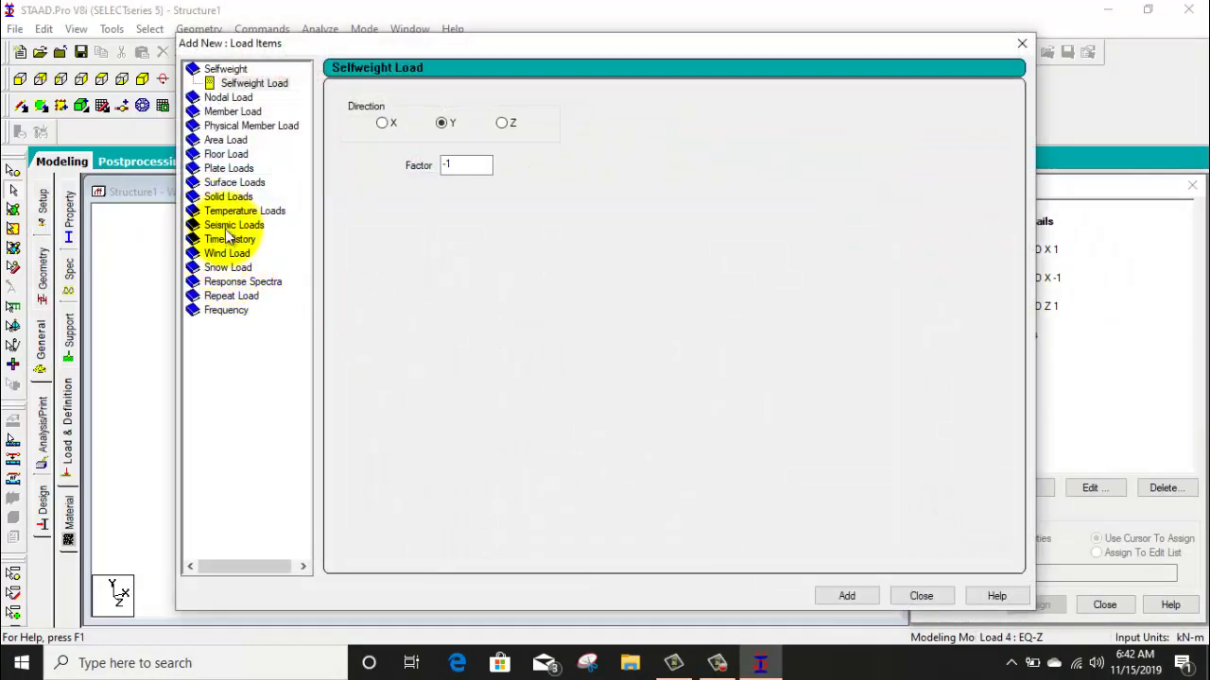
click(225, 225)
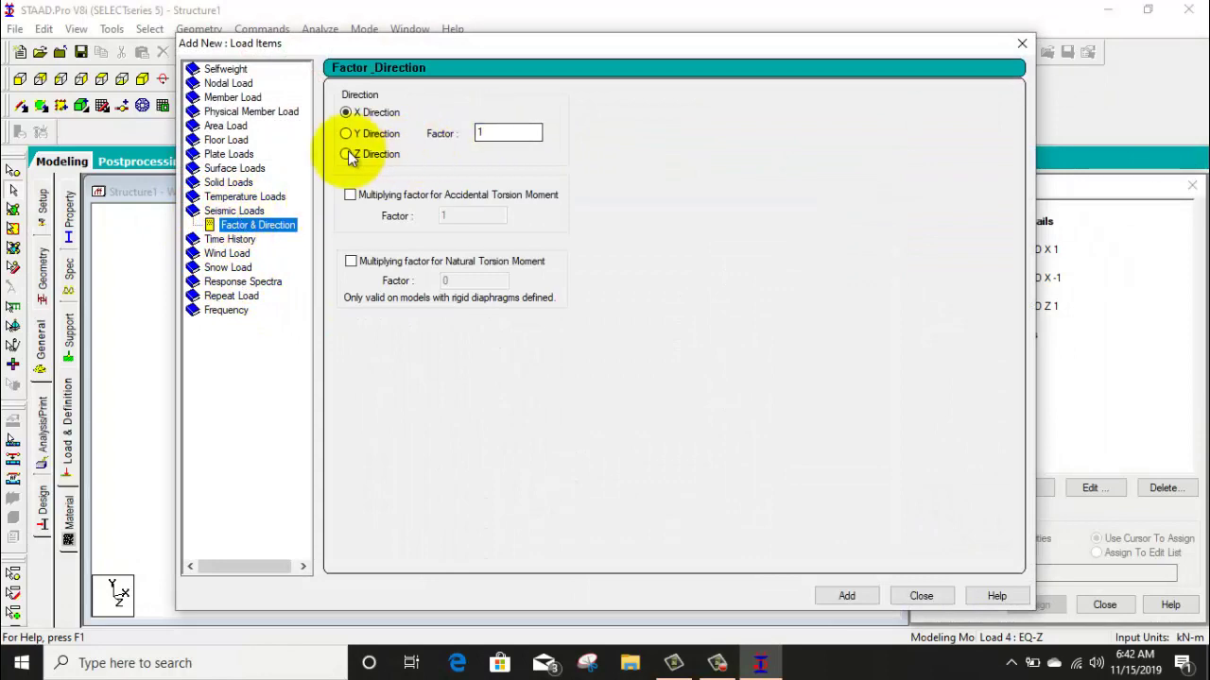
click(347, 154)
click(479, 132)
text(-)
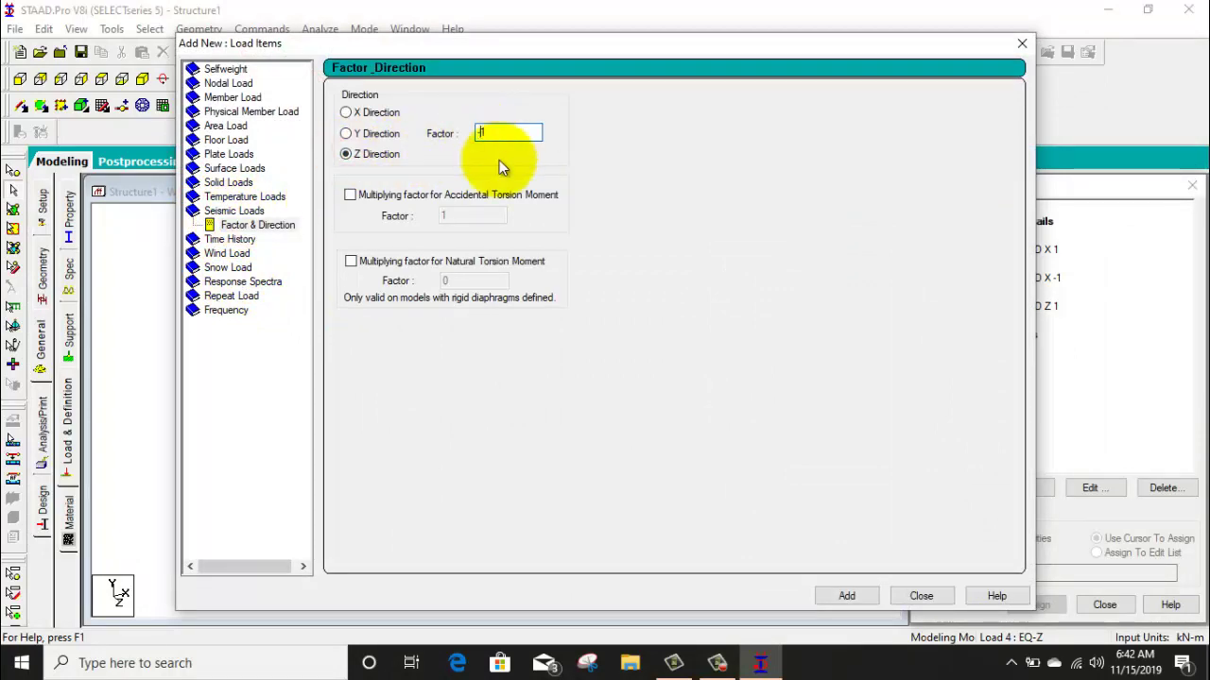
click(846, 596)
click(921, 596)
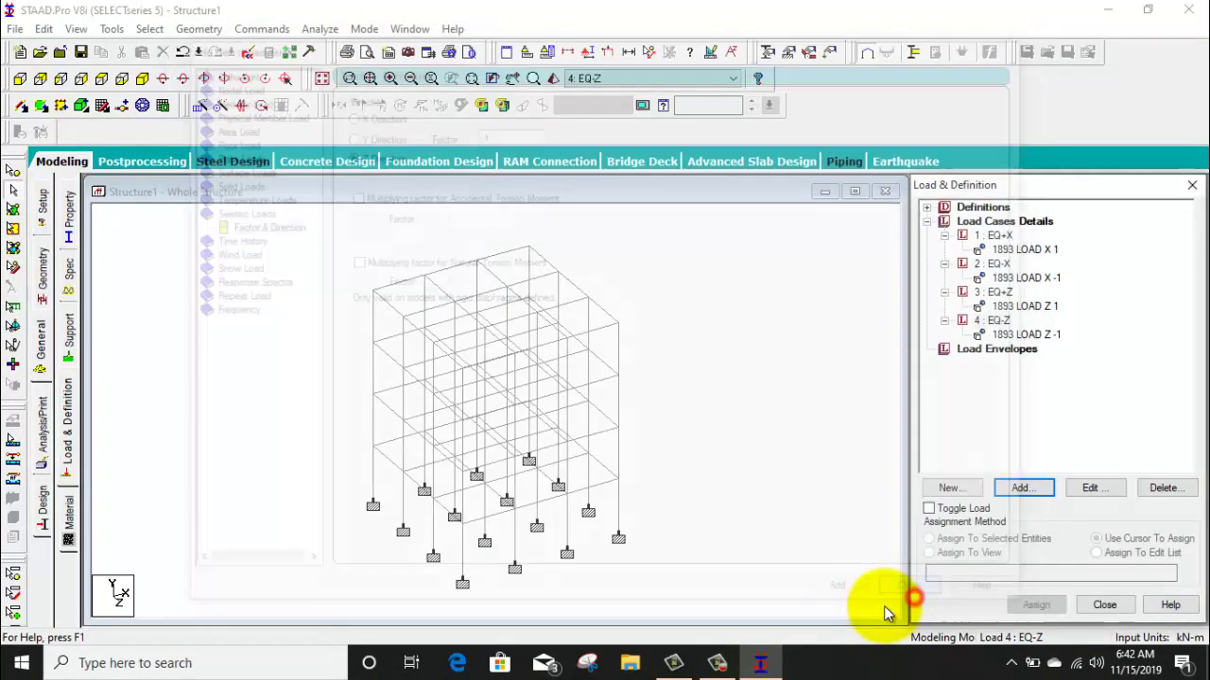
click(1024, 335)
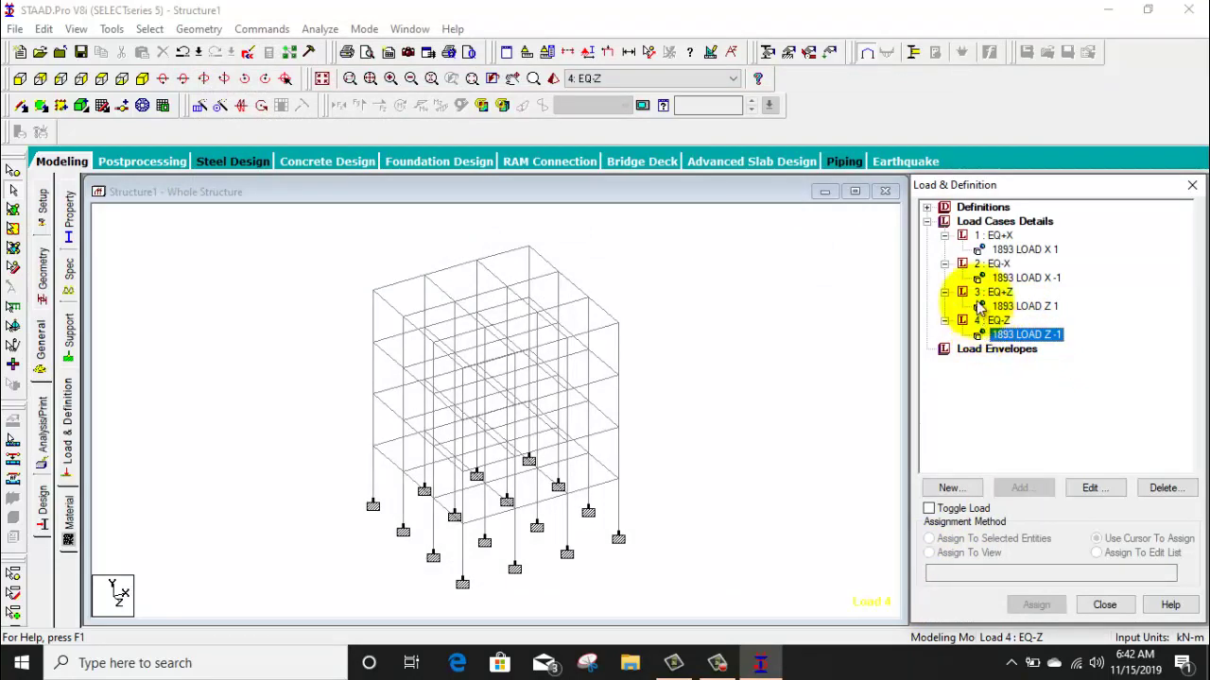
Step: Create primary load case 5 of loading type Dead with the title DL
click(992, 223)
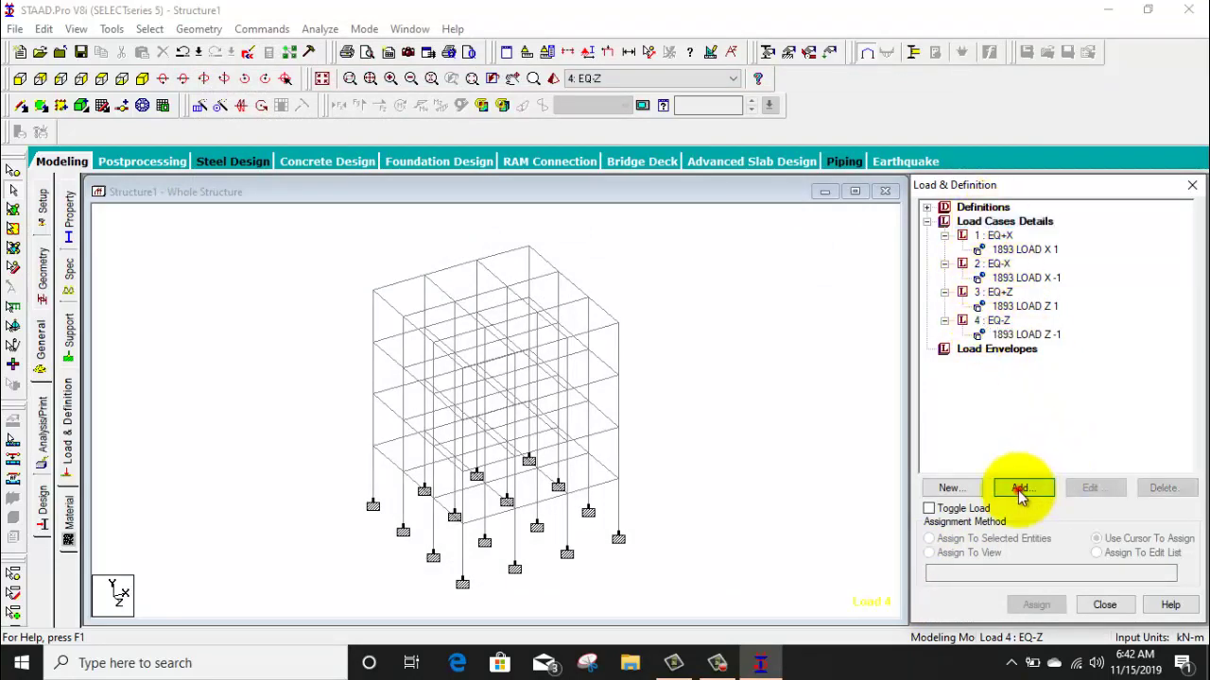
click(1019, 487)
click(652, 230)
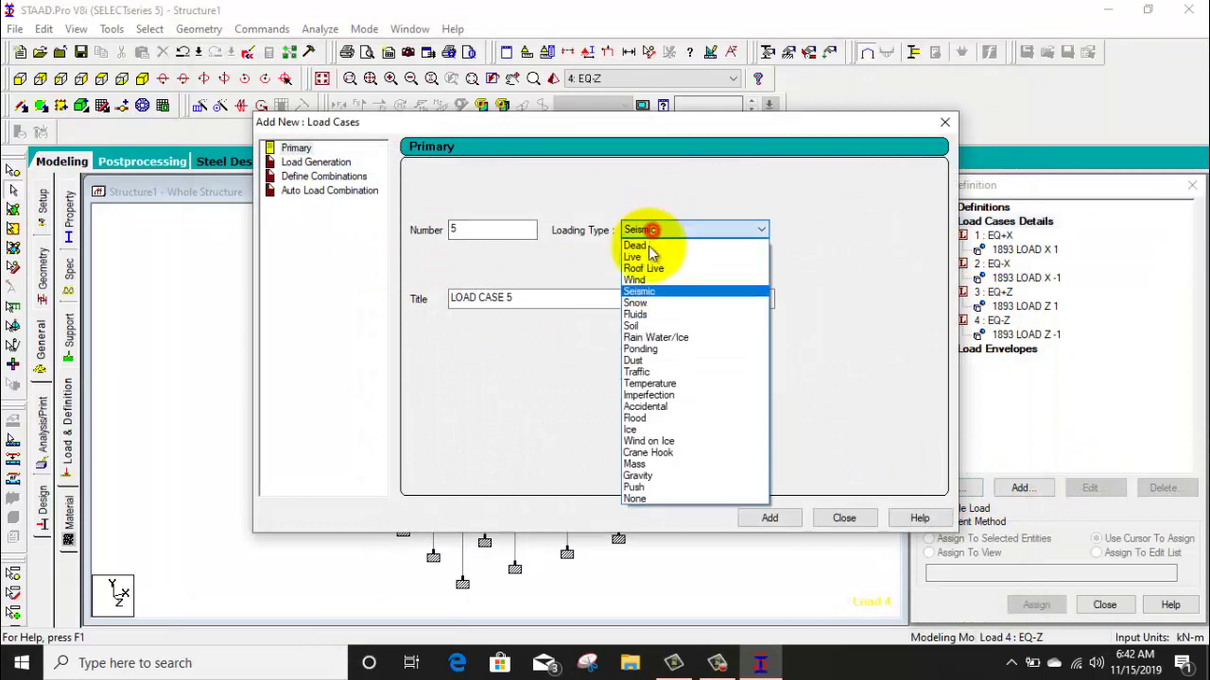
click(648, 244)
click(553, 298)
drag(504, 299, 382, 301)
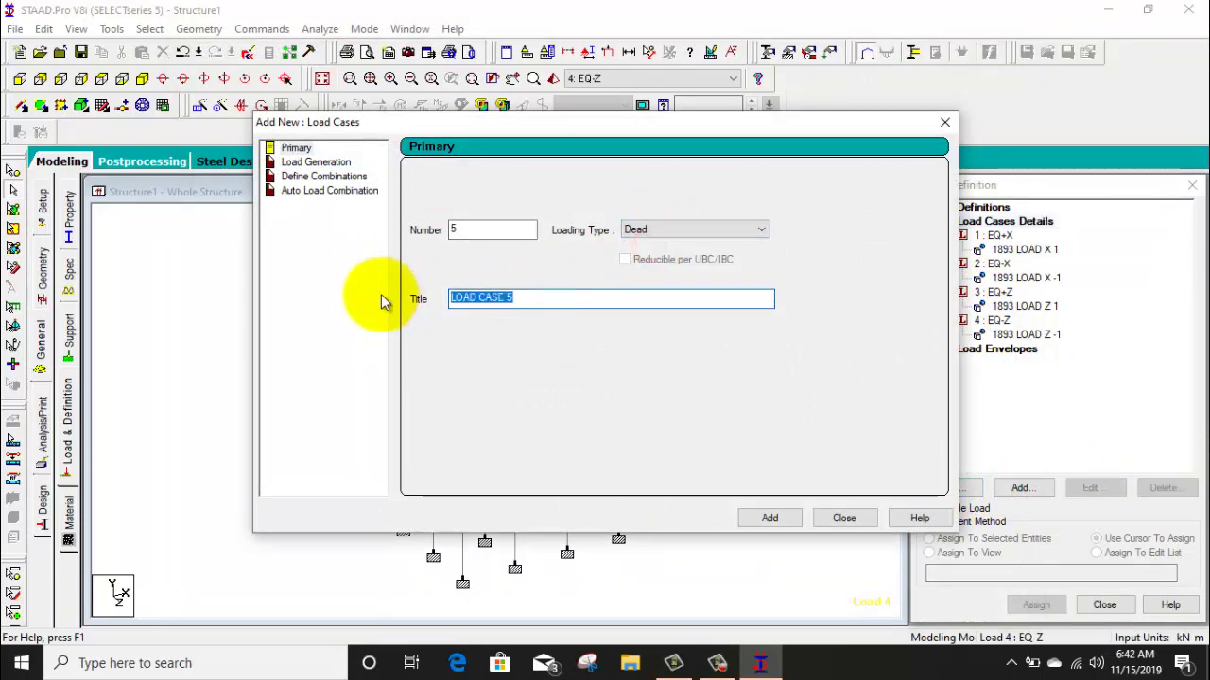
text(DL)
key(Return)
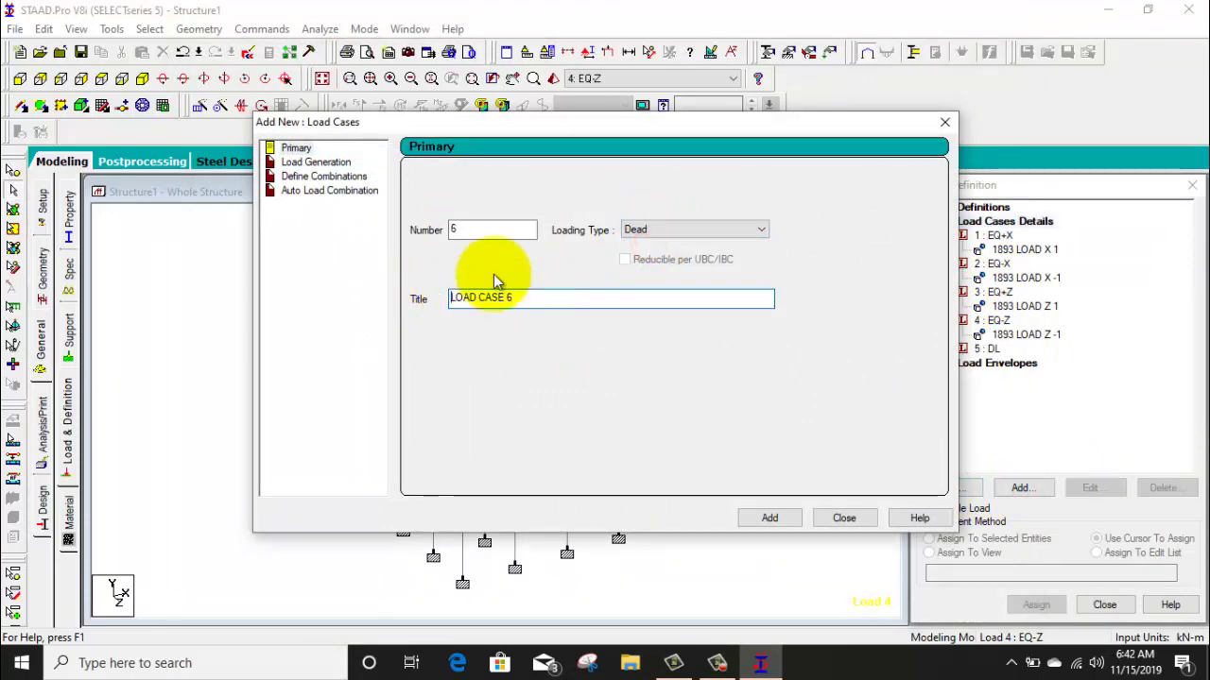
Step: Create primary load case 6 of loading type Live with the title LL
click(715, 228)
click(677, 256)
drag(540, 301, 338, 308)
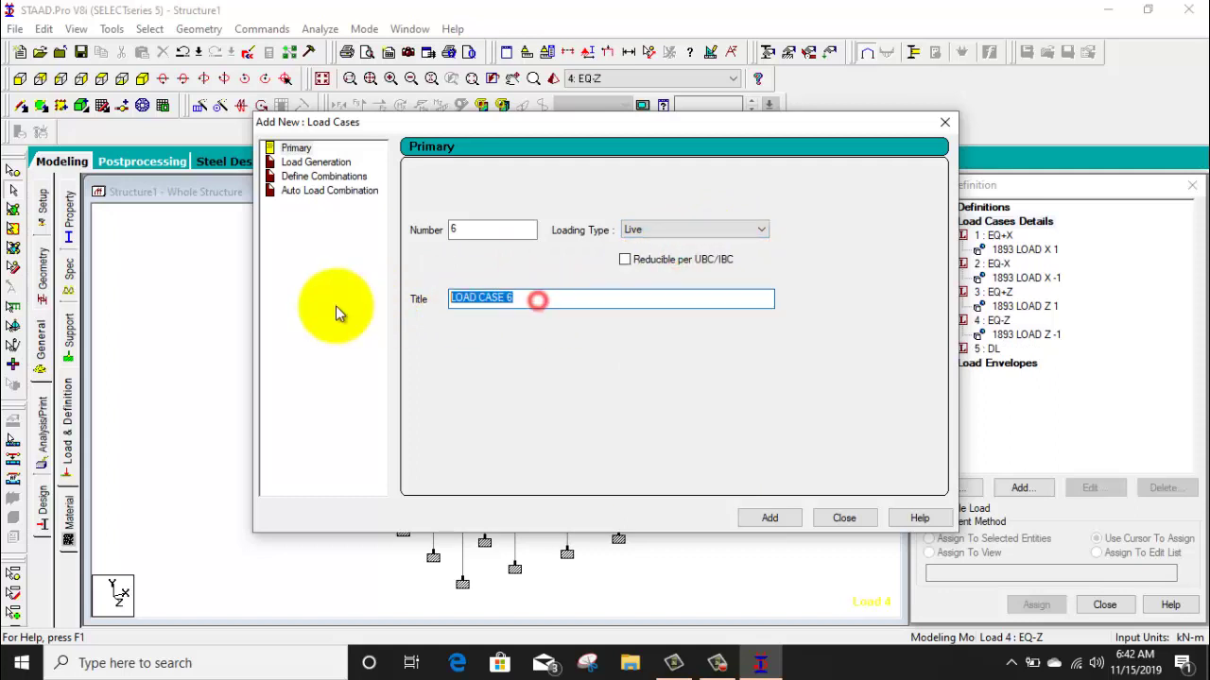
text(LL)
key(Return)
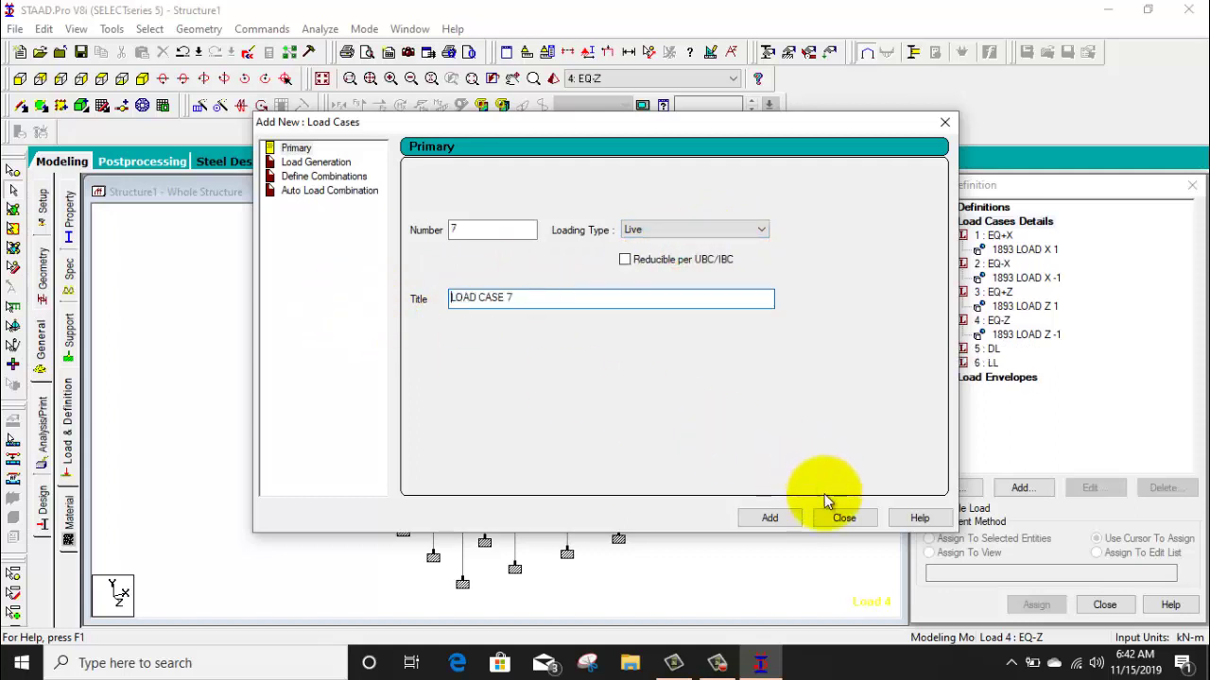
click(827, 522)
Step: Add a selfweight load in the Y direction with factor -1.5 to the DL load case
click(990, 349)
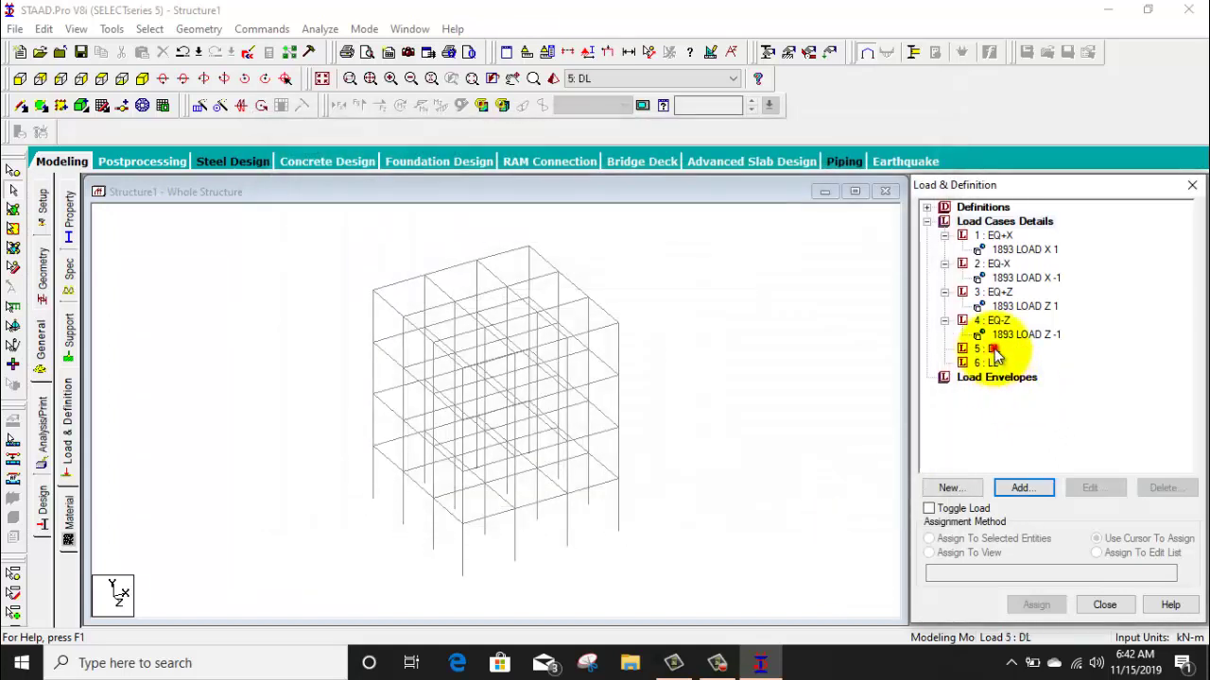
click(1021, 487)
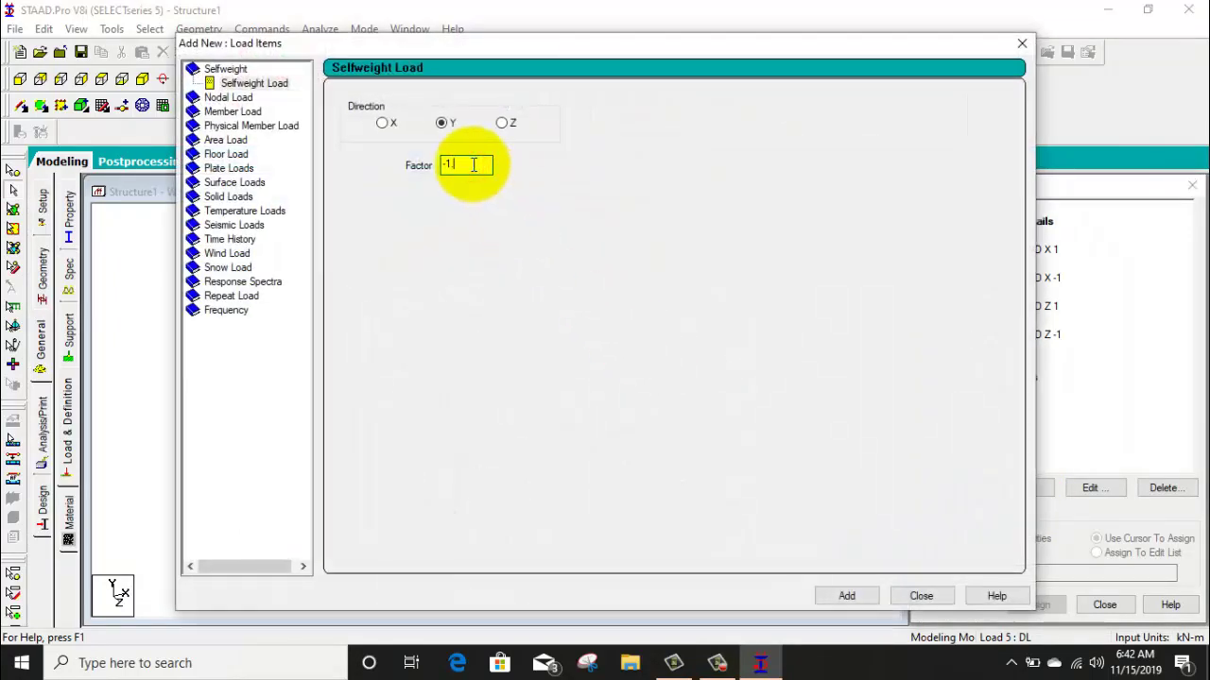
text(.5)
click(844, 596)
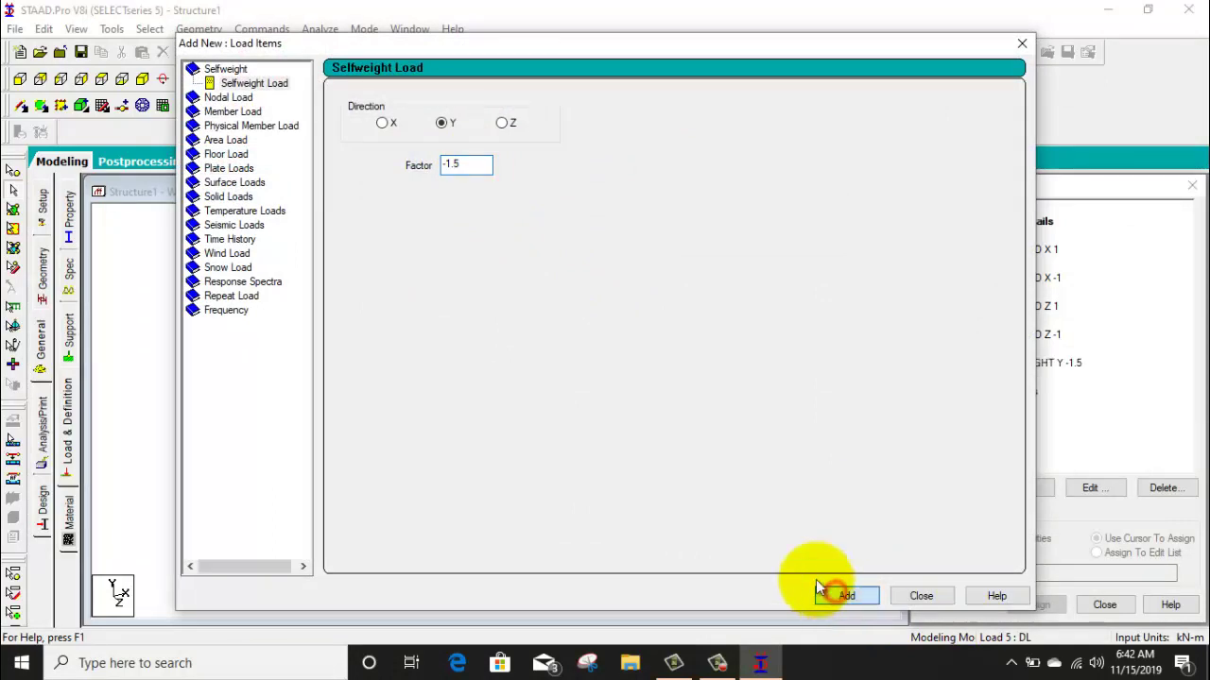
Step: Add a uniform member force of -12.1 kN/m in the GY direction to the DL load case
click(229, 111)
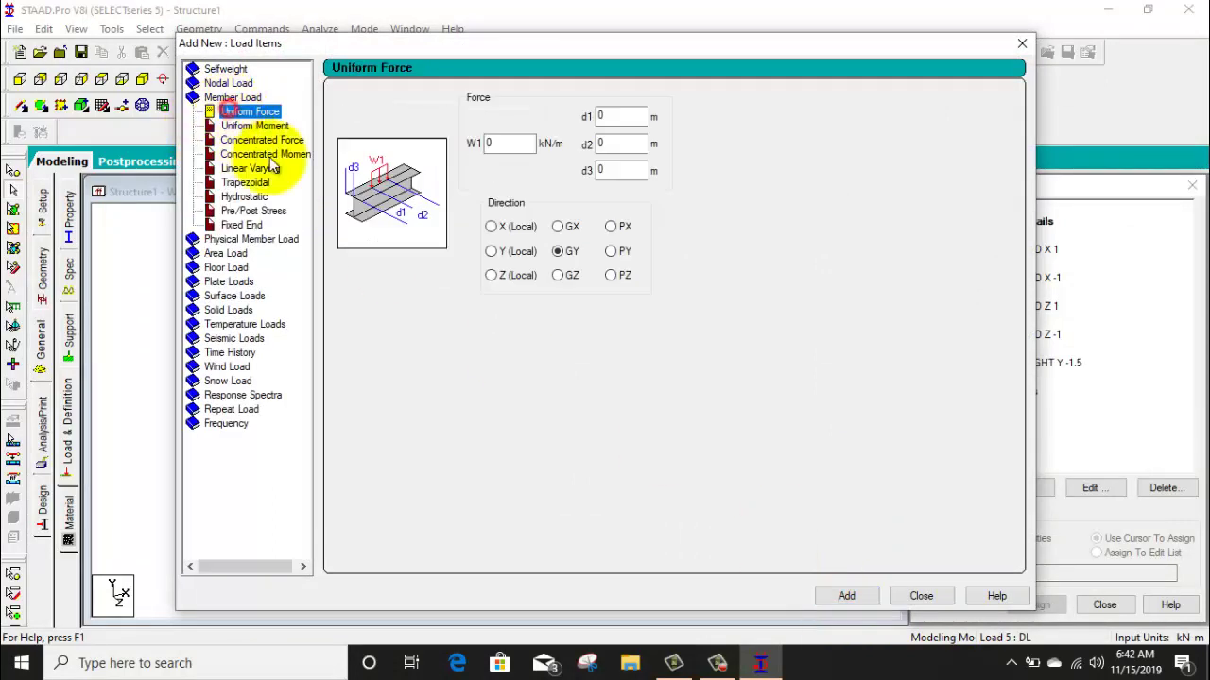
double_click(502, 145)
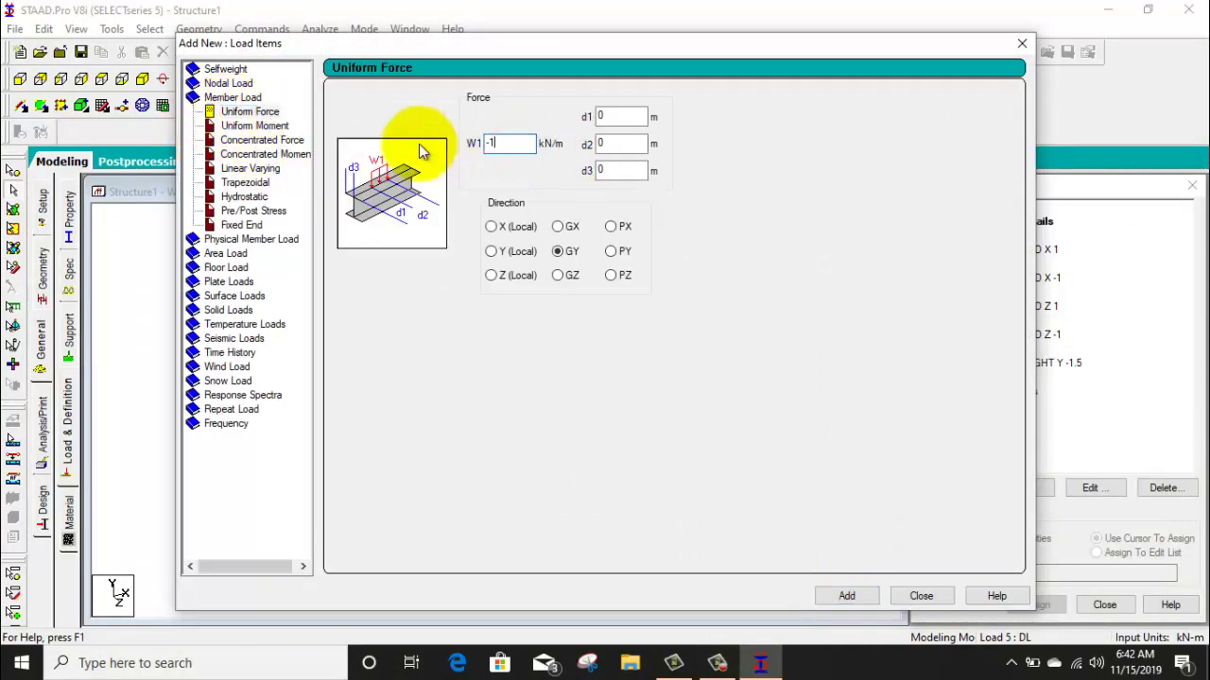
text(-12.1)
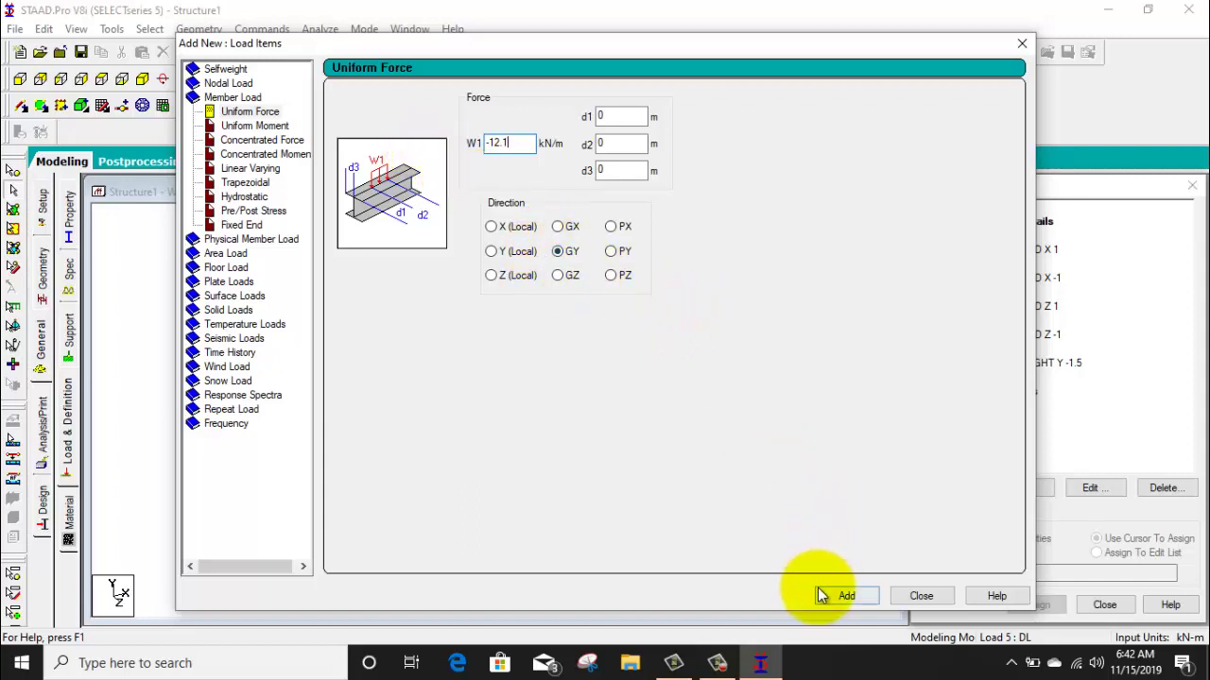
Step: Add a Global Y floor load of -4.75 kN/m2 over the Y range 3 to 12 m to the DL load case
click(226, 267)
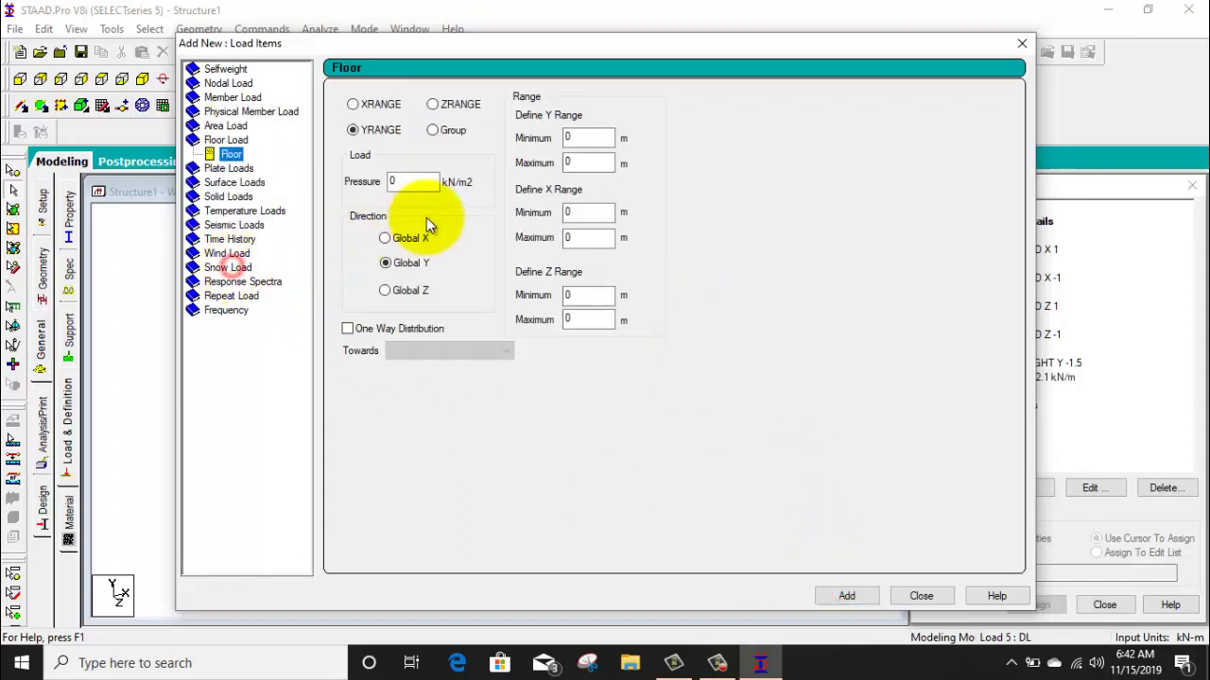
click(390, 180)
key(BackSpace)
text(-4)
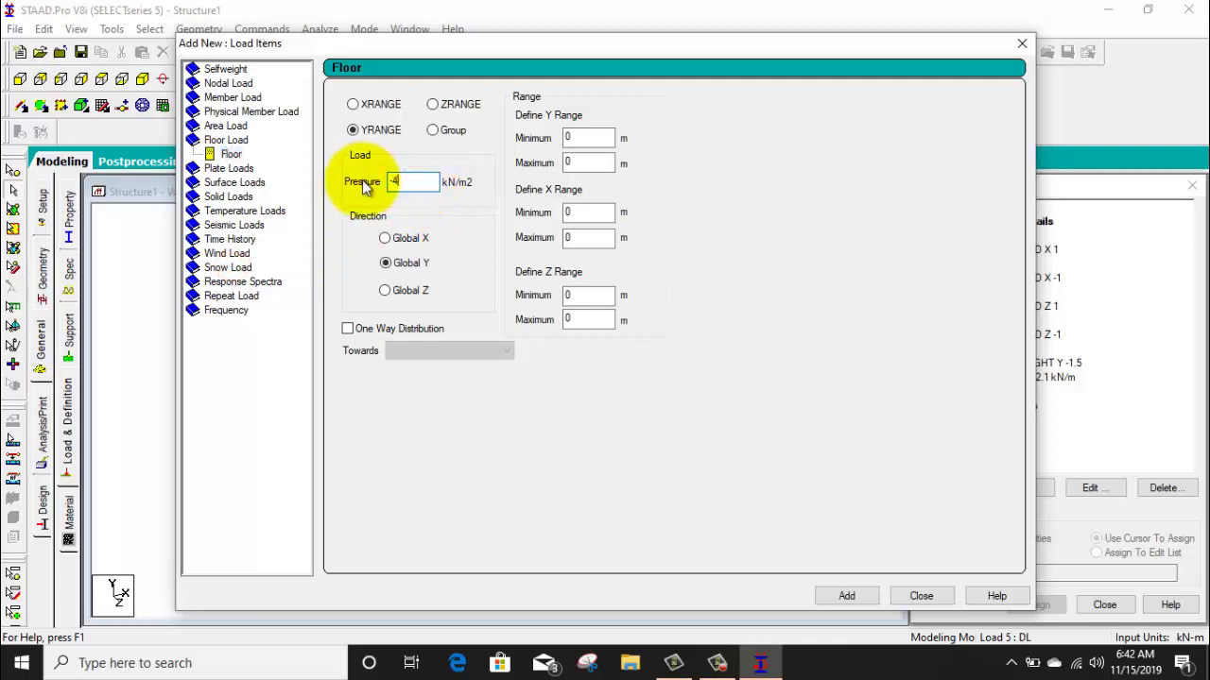
text(.75)
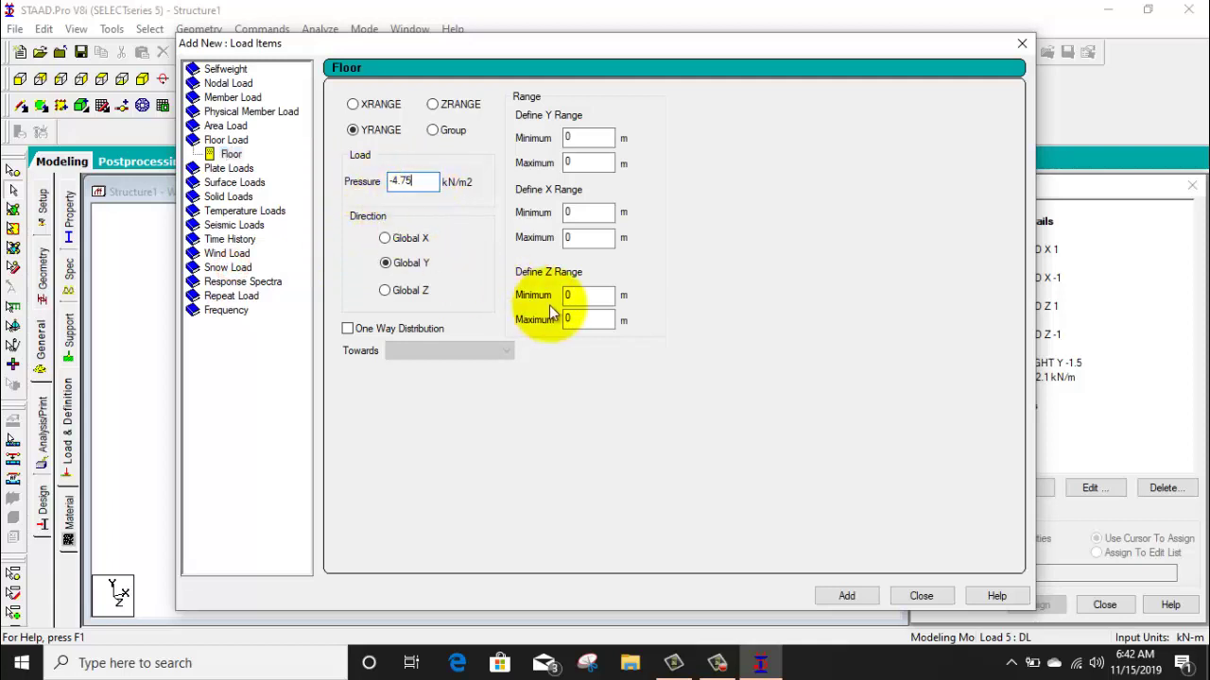
double_click(580, 138)
text(3)
click(575, 162)
key(BackSpace)
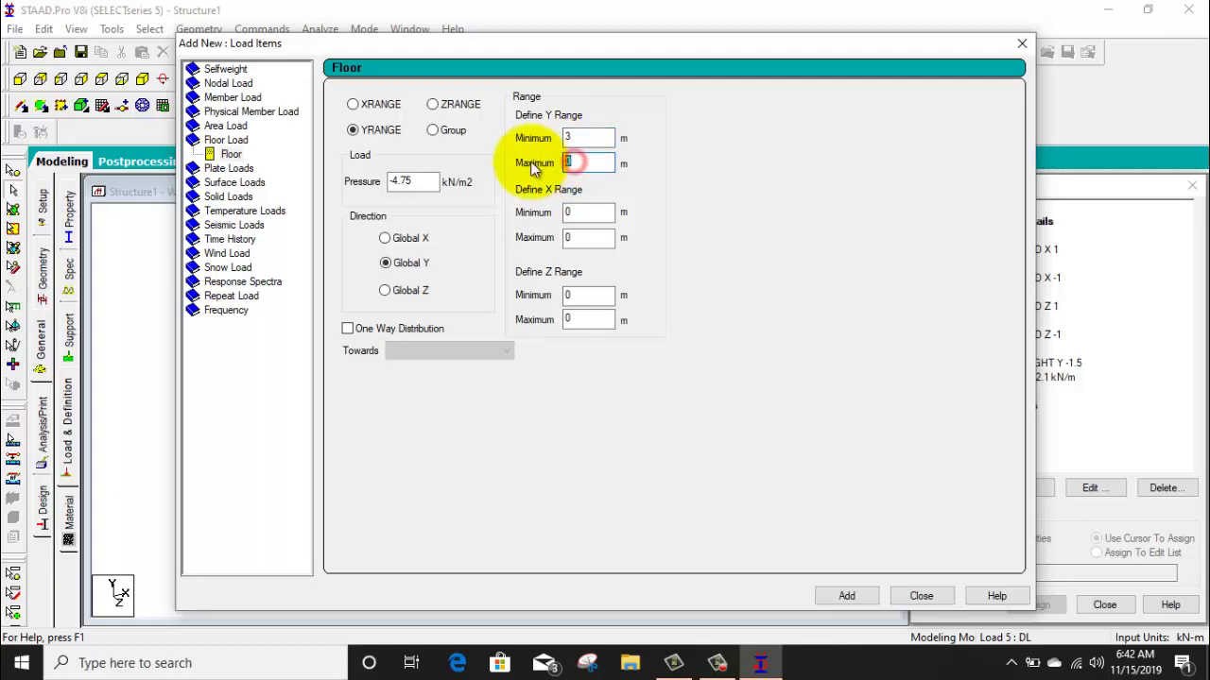
text(12)
click(829, 597)
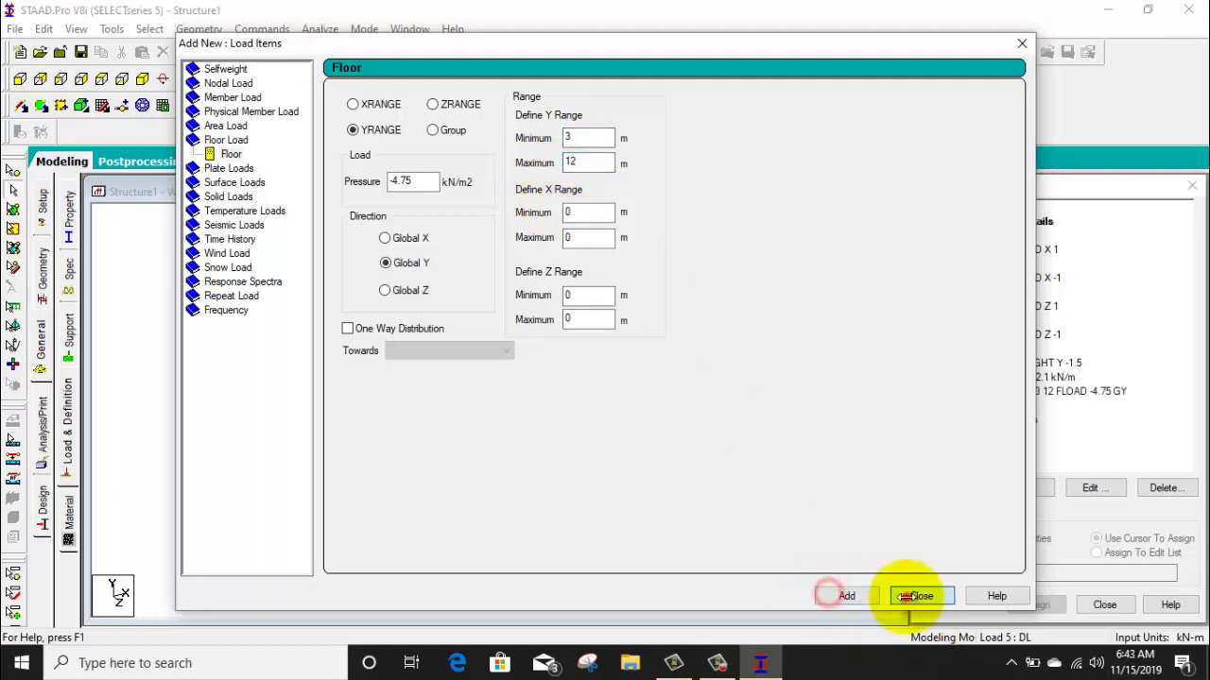
click(921, 595)
Step: Add a Global Y floor load of -2 kN/m2 over the Y range 3 to 9 m to the LL load case
click(986, 405)
click(1022, 490)
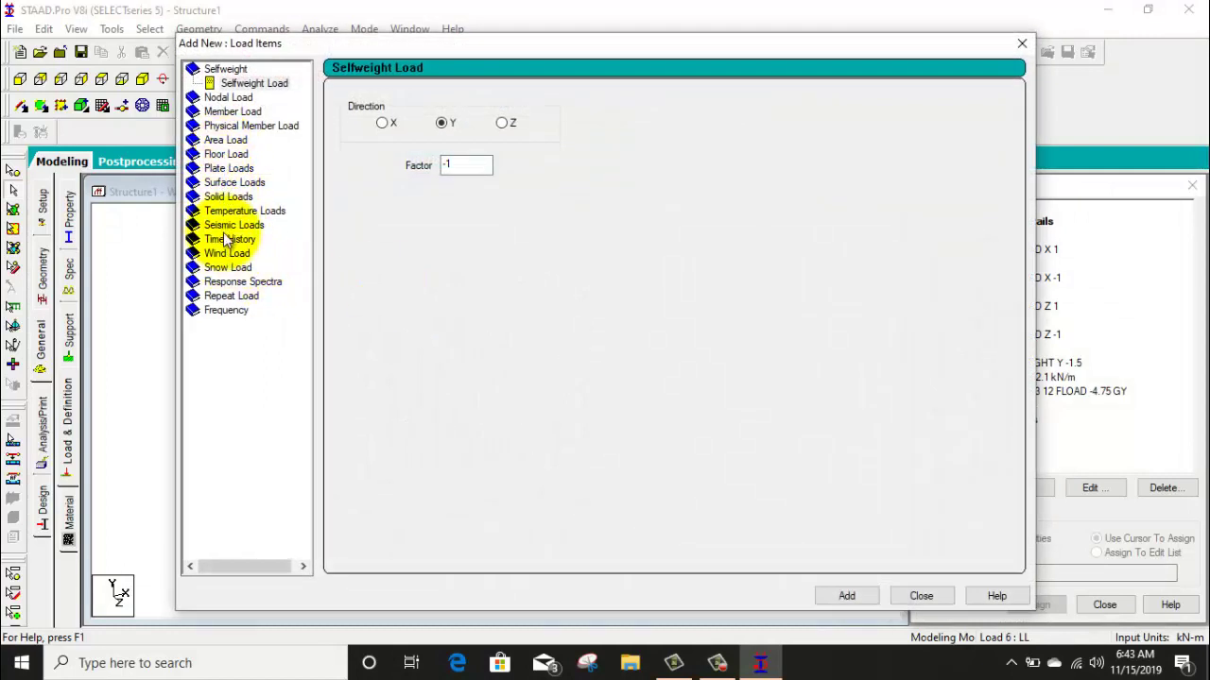
click(227, 154)
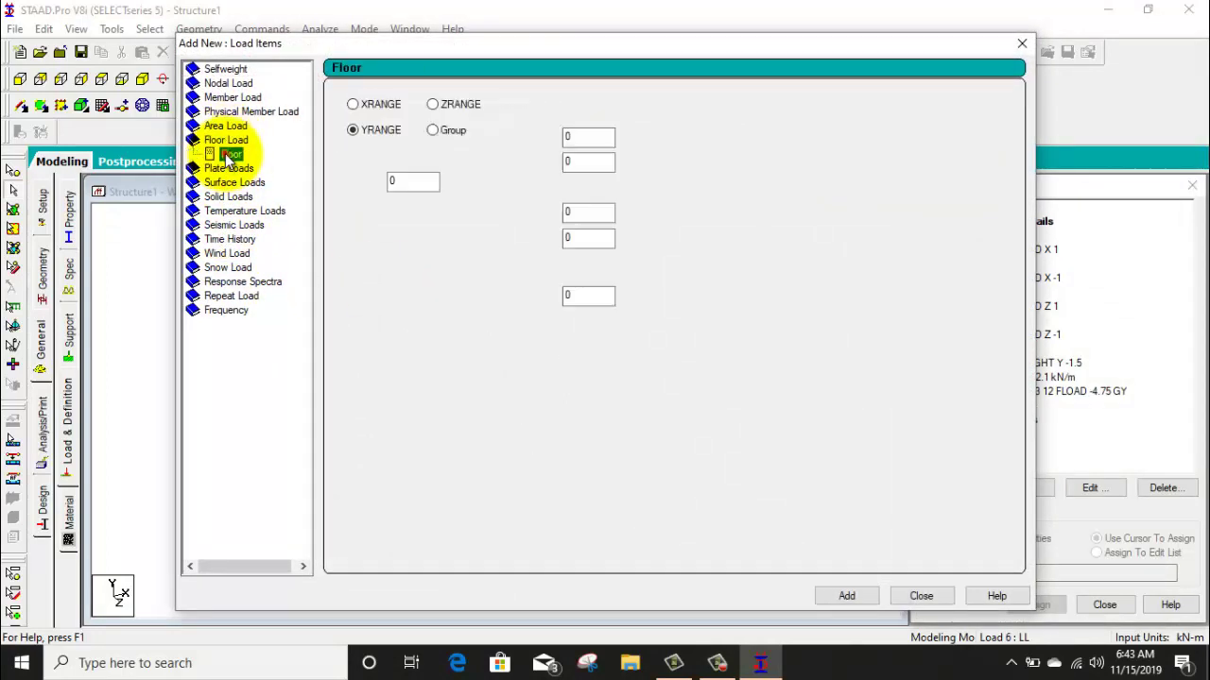
double_click(406, 182)
text(-2)
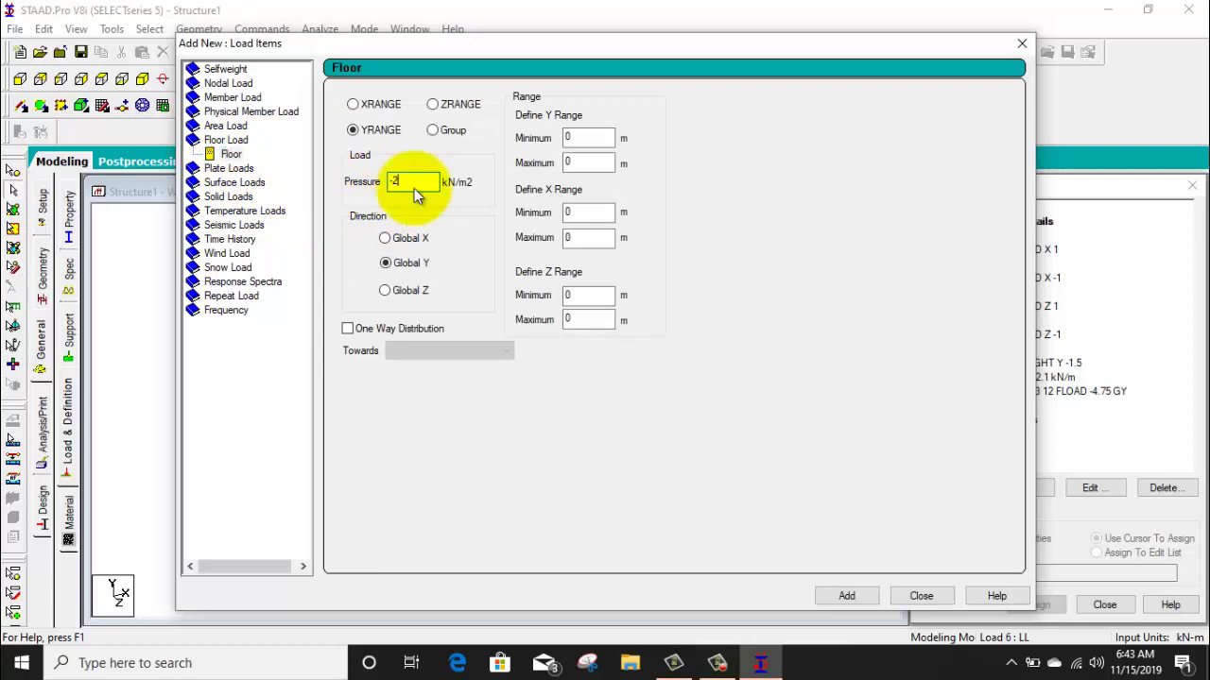
double_click(588, 137)
text(3)
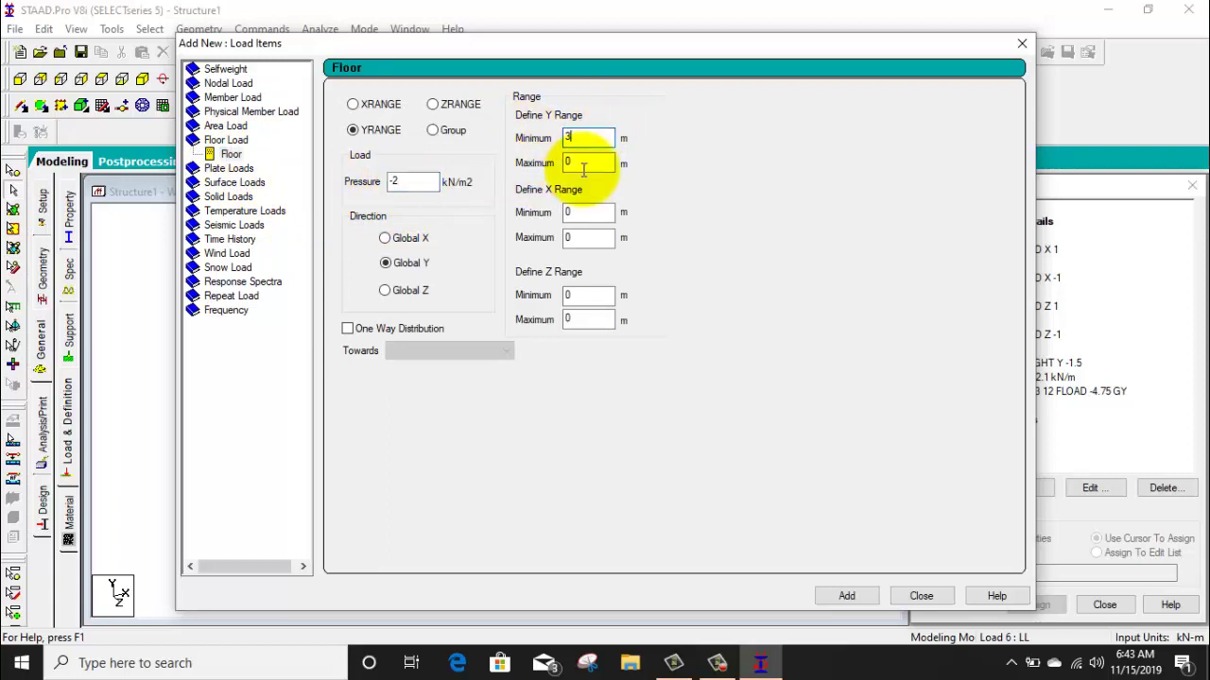
double_click(582, 163)
text(9)
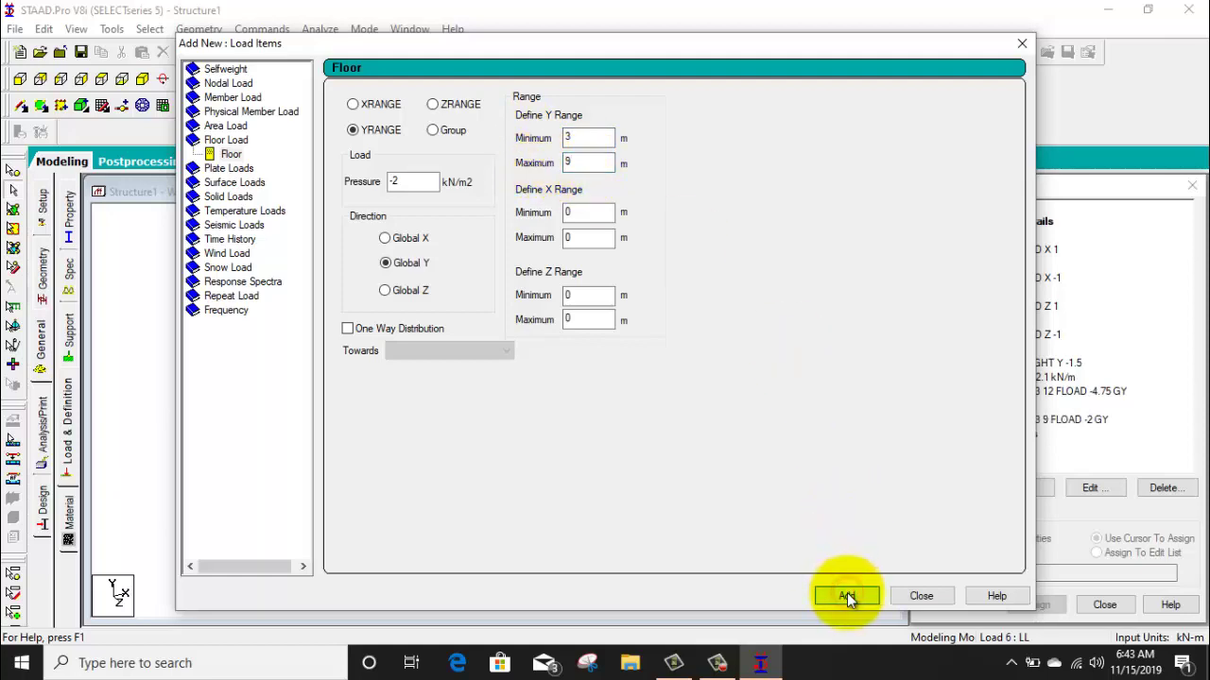
click(919, 596)
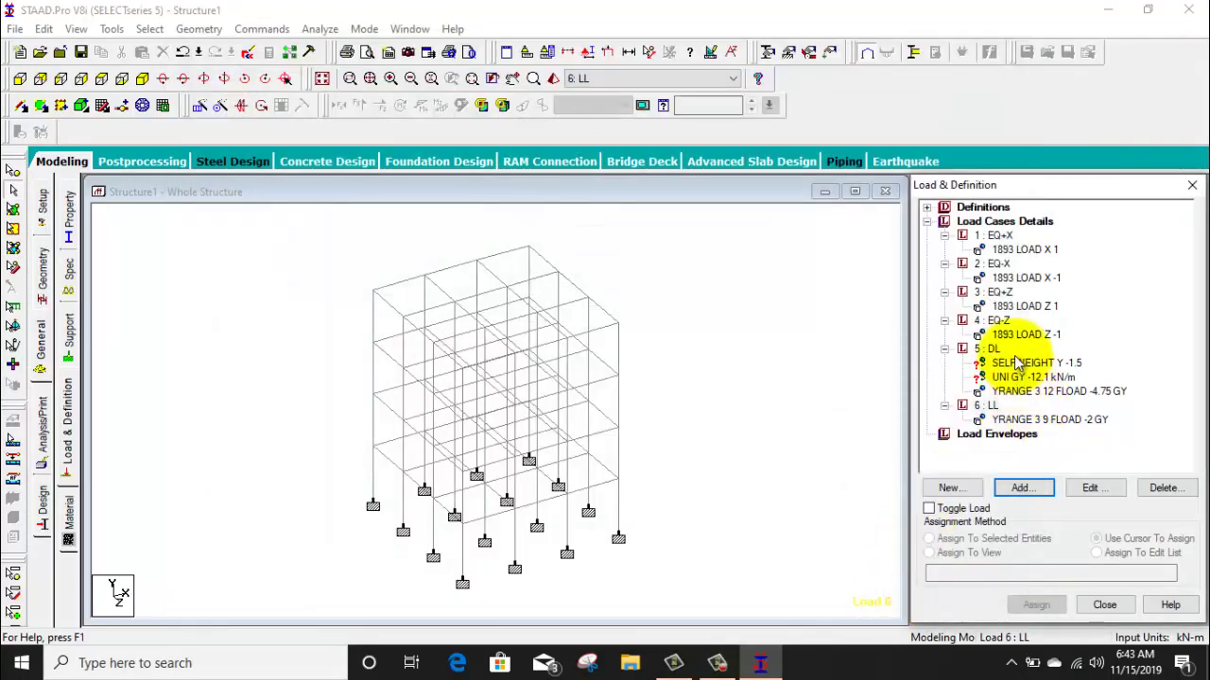
Step: Assign the DL selfweight load to the whole structure in view and accept the auto save
click(1017, 364)
click(973, 555)
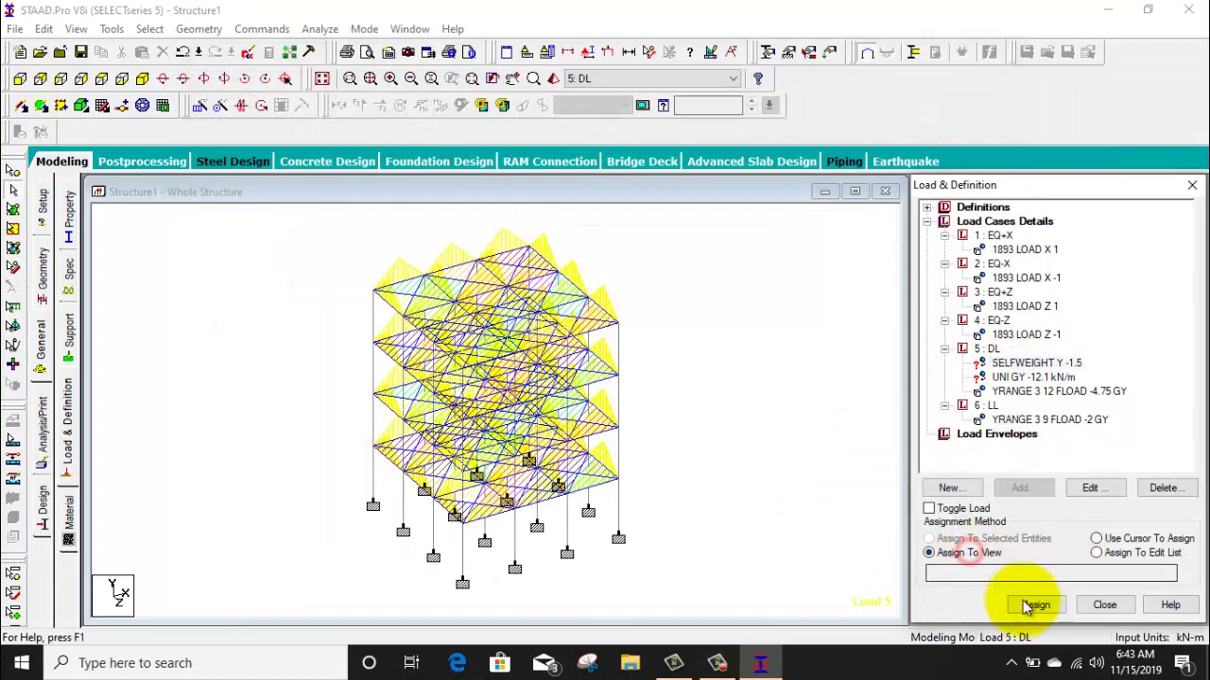
click(1034, 605)
click(1089, 445)
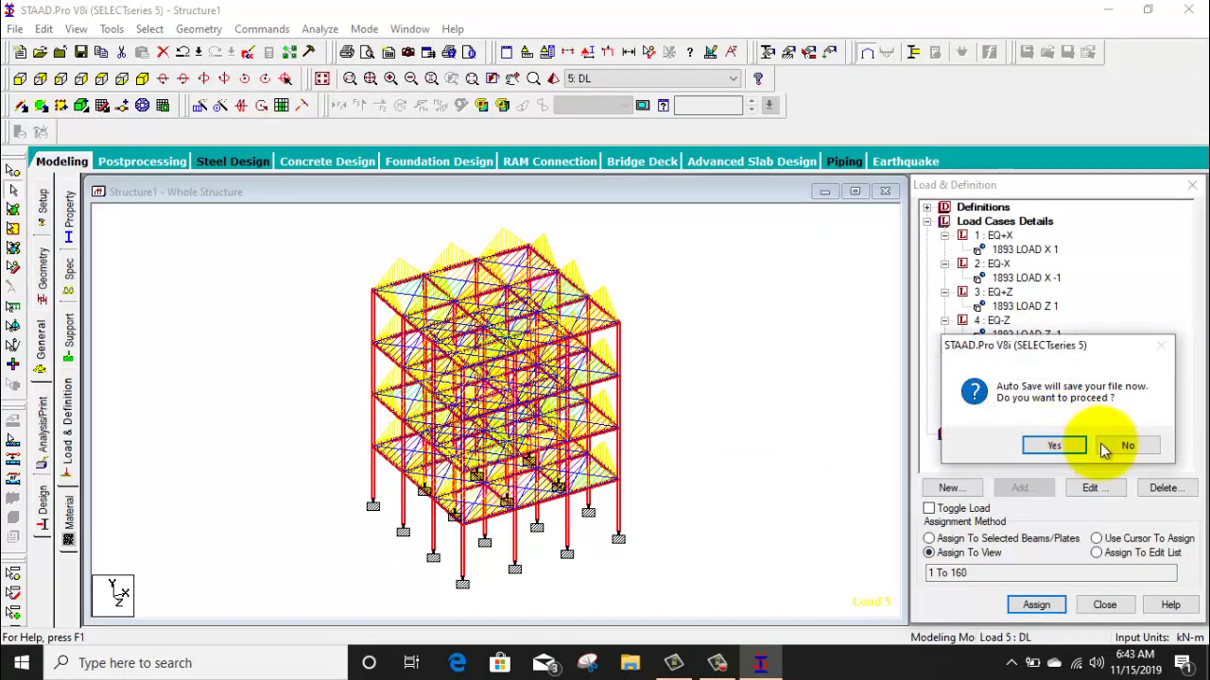
click(1075, 440)
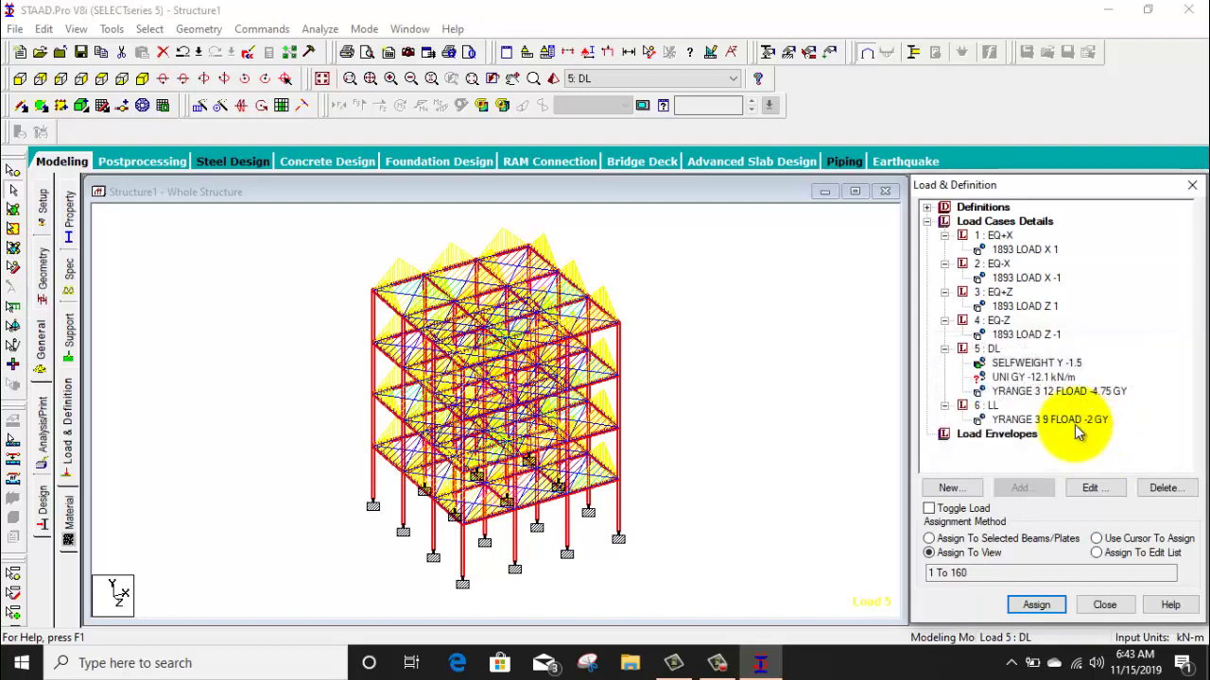
Step: Assign the DL uniform force to the selected beams of the three floor levels below the roof, working in the front view
click(1033, 377)
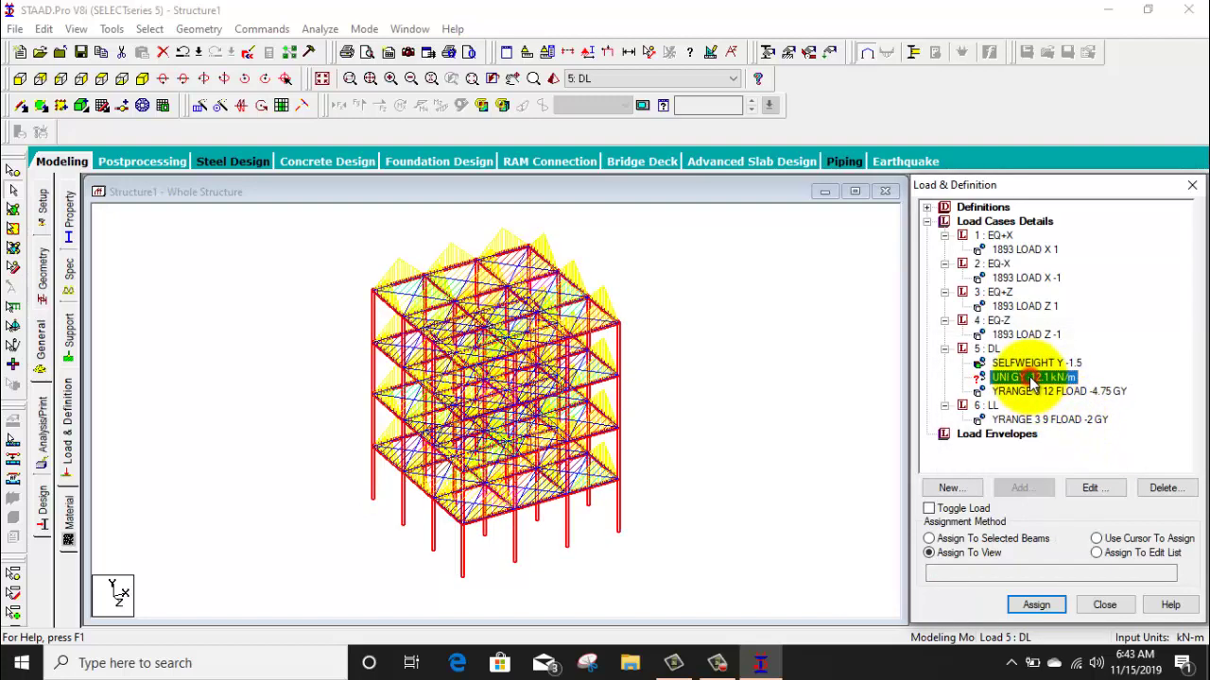
click(20, 78)
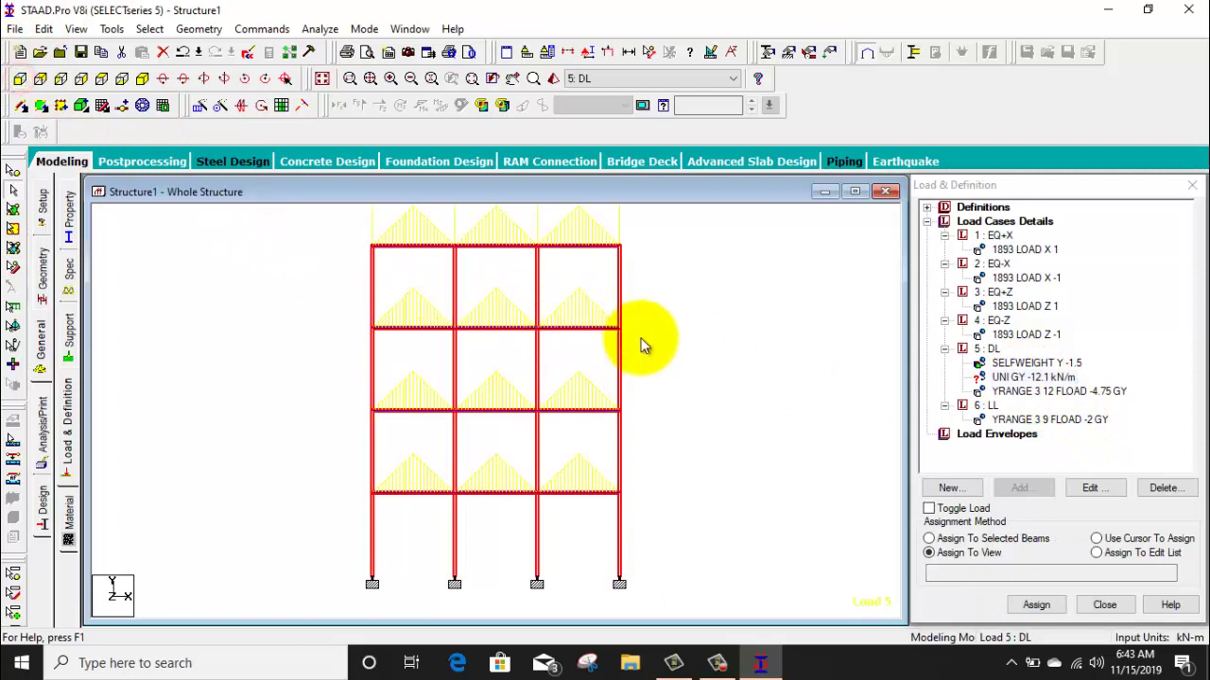
click(501, 333)
drag(501, 332, 226, 340)
drag(699, 400, 240, 420)
drag(713, 481, 292, 513)
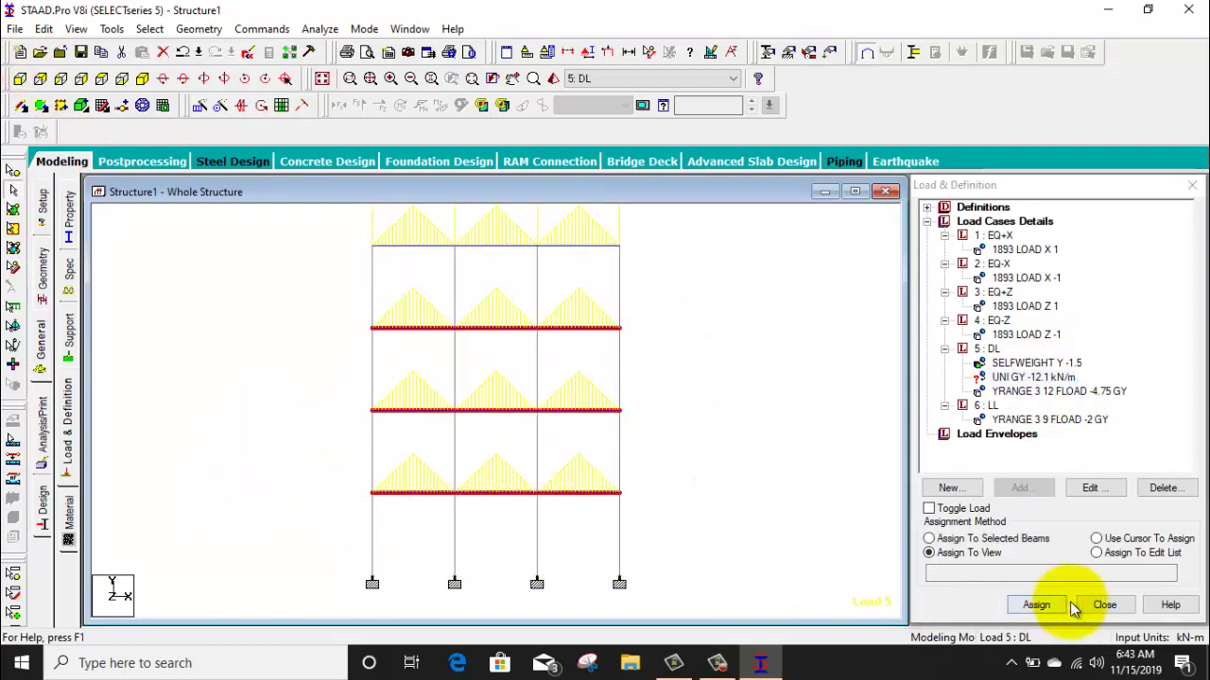
click(987, 541)
click(1036, 604)
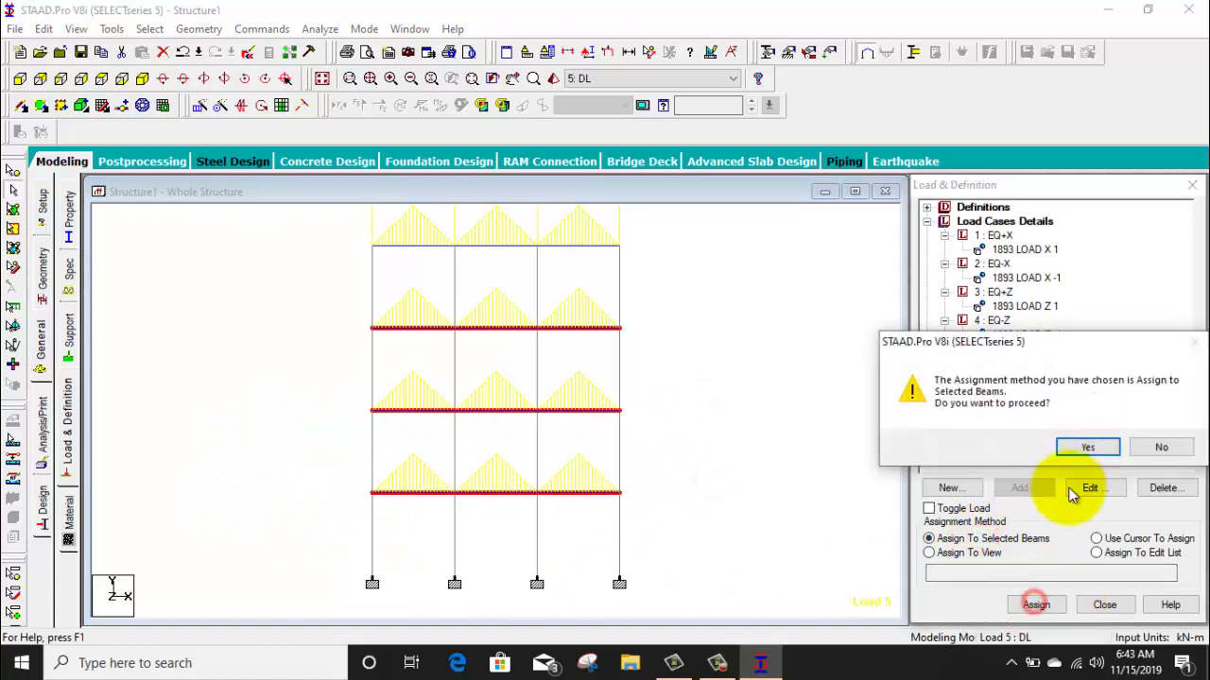